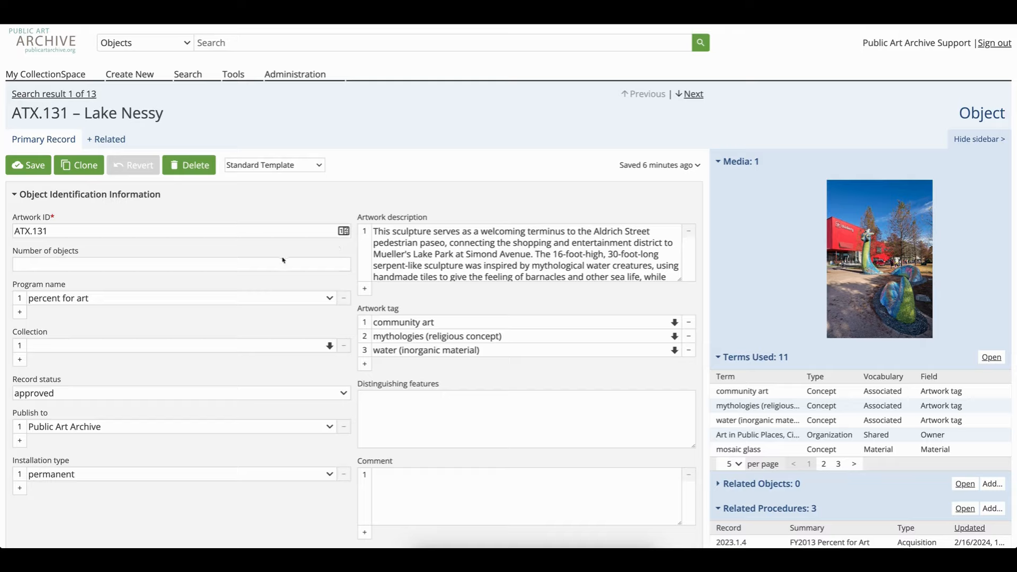
# Set the number of objects to 1
pyautogui.click(250, 264)
pyautogui.write('one')
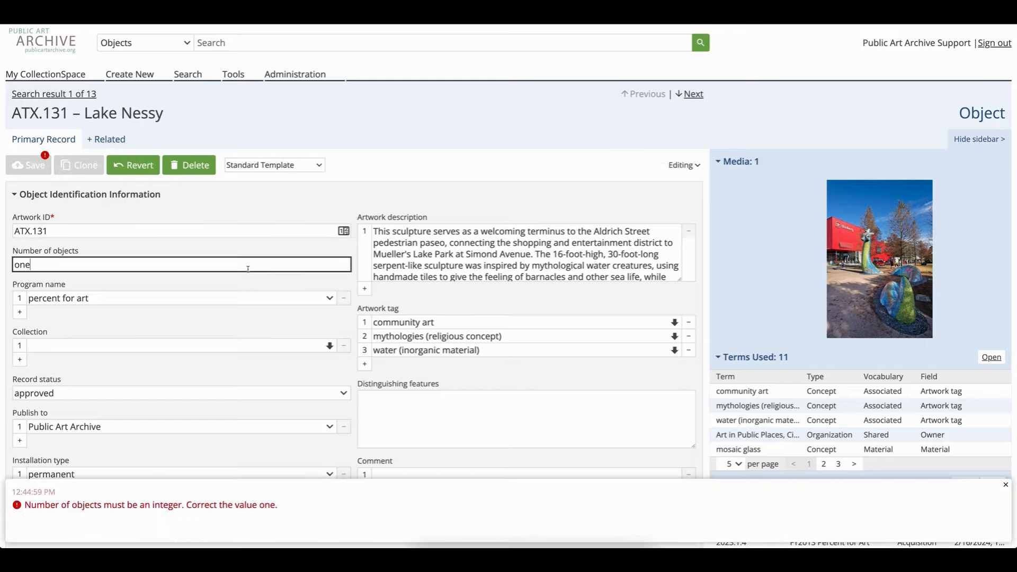
pyautogui.moveTo(32, 264); pyautogui.dragTo(6, 267)
pyautogui.write('1')
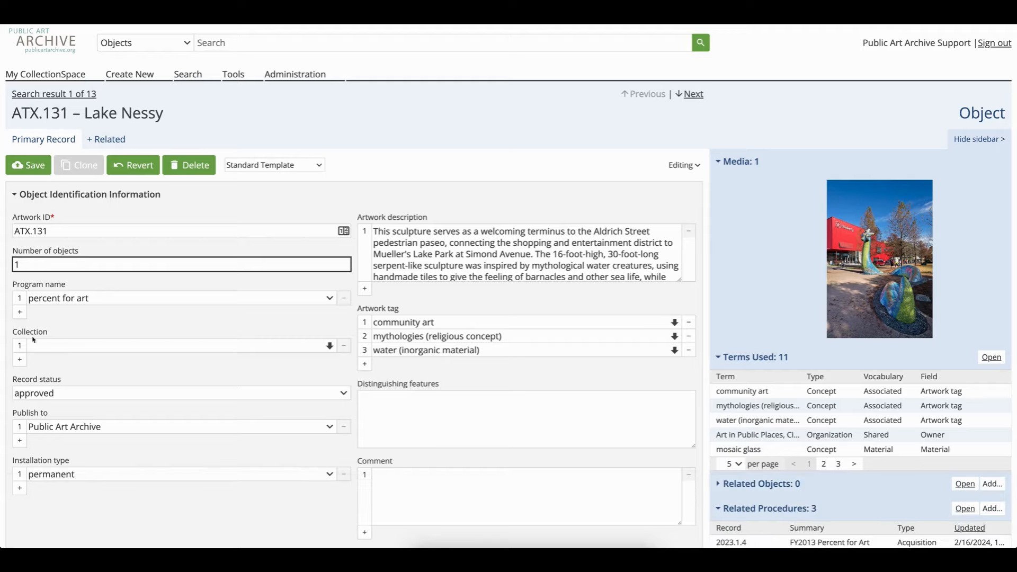
# Set the collection to Art in Public Places, City of Austin, TX
pyautogui.click(33, 345)
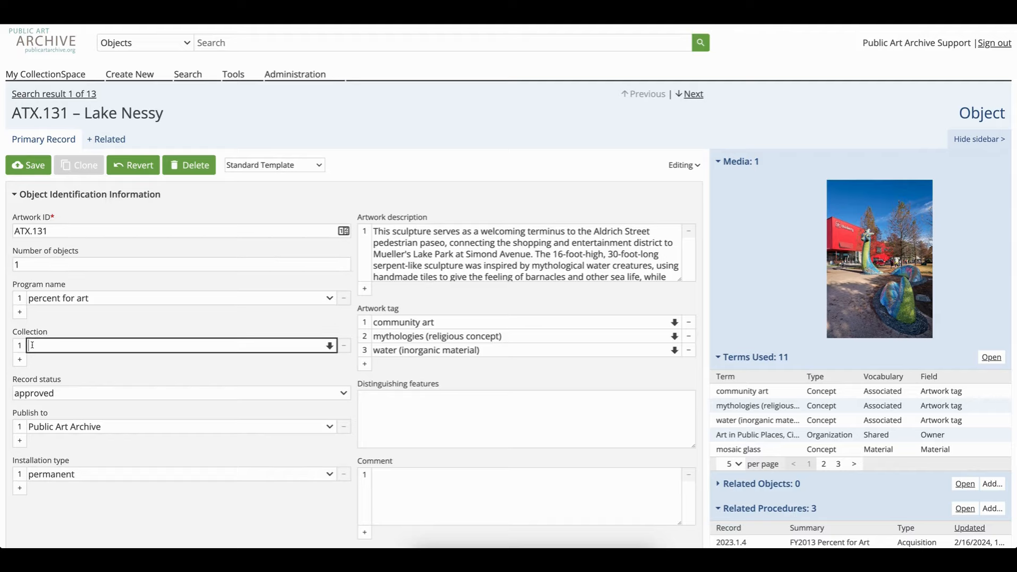
pyautogui.write('aus')
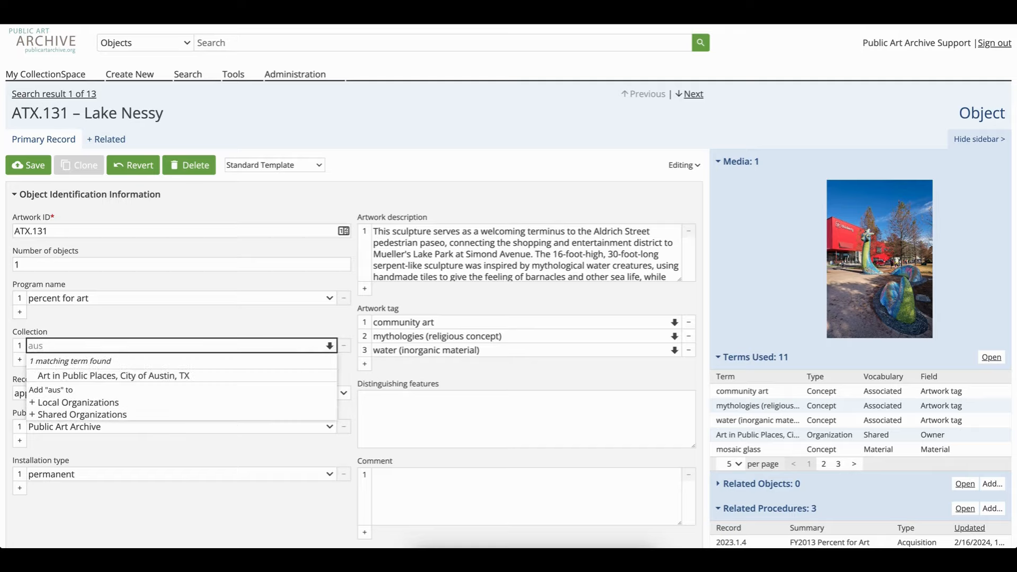
pyautogui.click(54, 377)
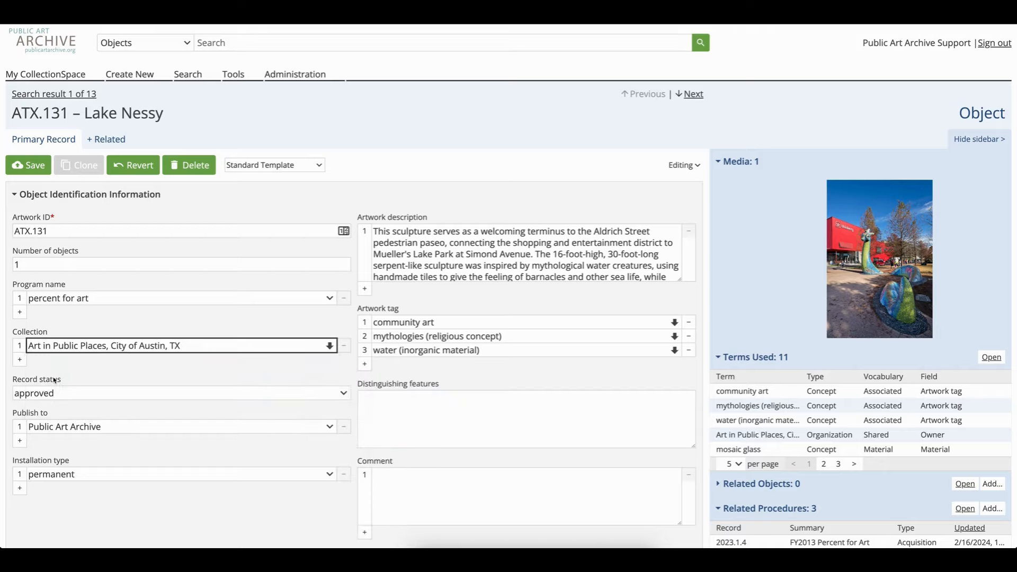
pyautogui.click(19, 361)
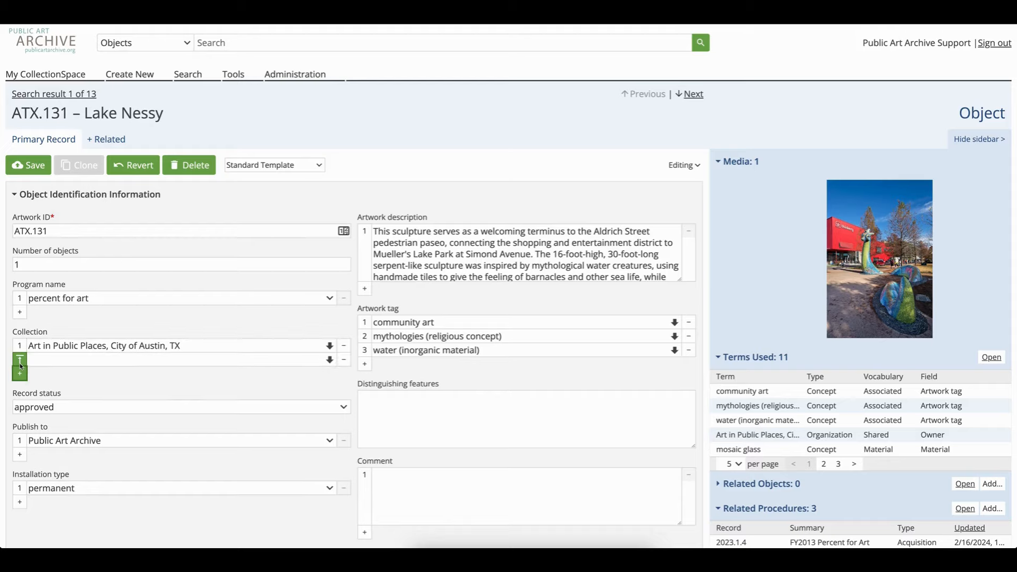
pyautogui.click(344, 360)
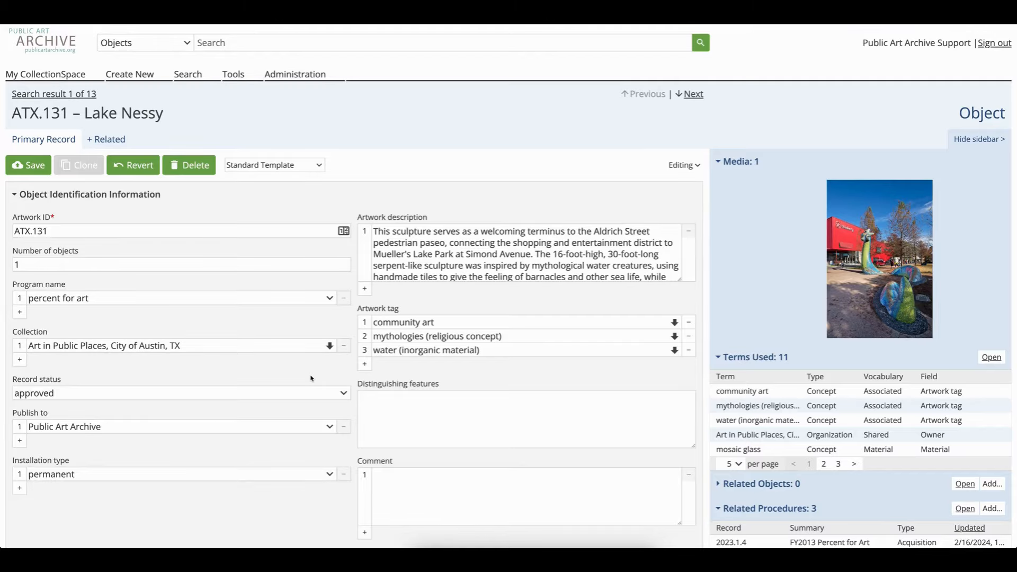
# Add a second title, Loch Ness, with the type popular
pyautogui.scroll(-5, 311, 378)
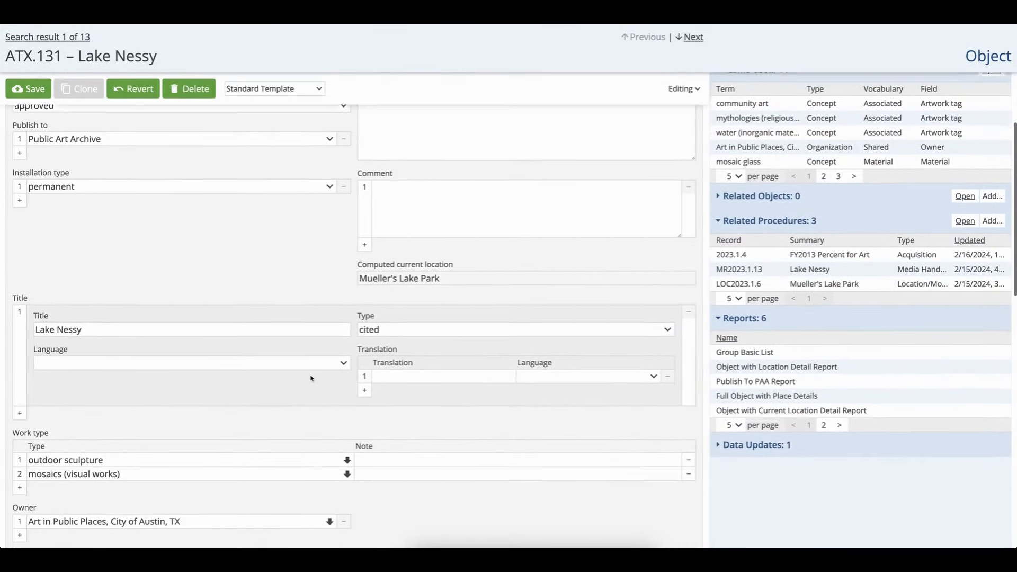
pyautogui.scroll(-2, 311, 378)
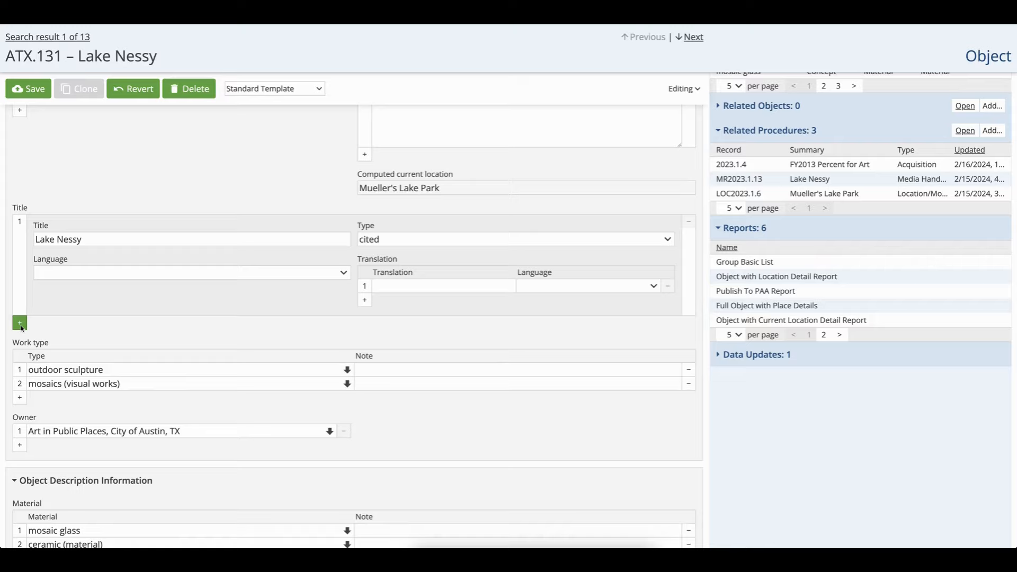
pyautogui.click(19, 323)
pyautogui.click(47, 339)
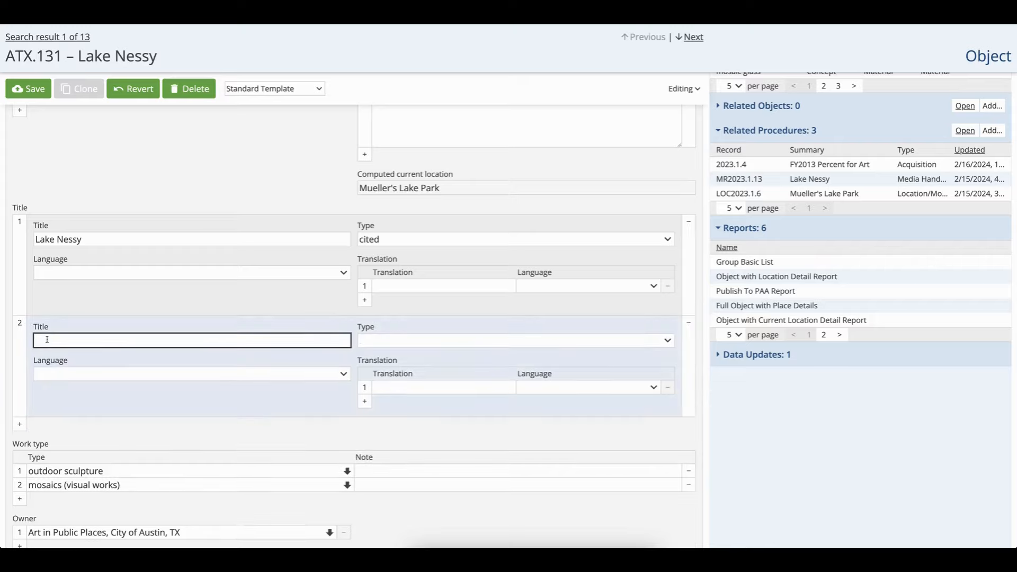
pyautogui.write('Loch Ness')
pyautogui.click(393, 339)
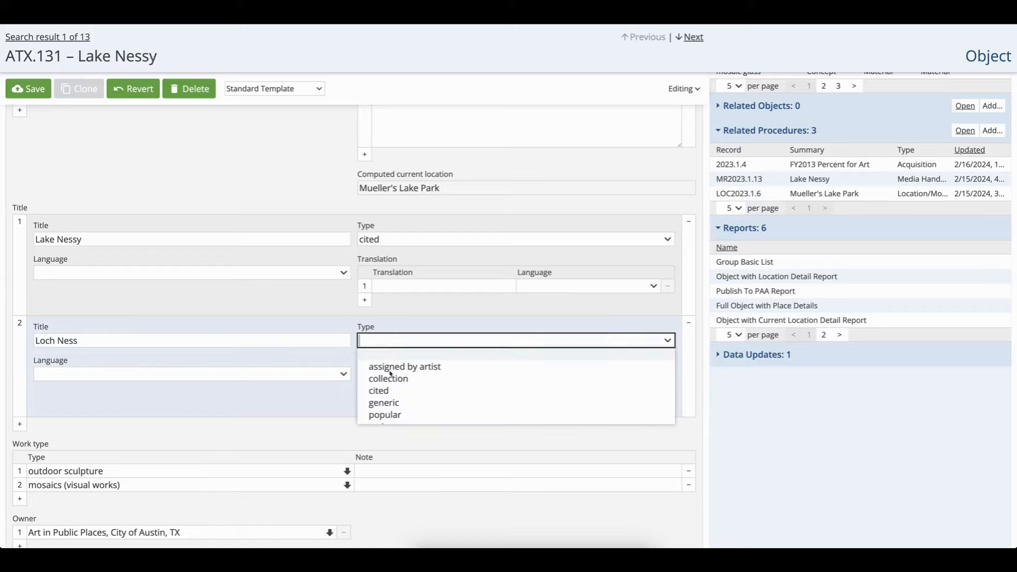
pyautogui.click(382, 418)
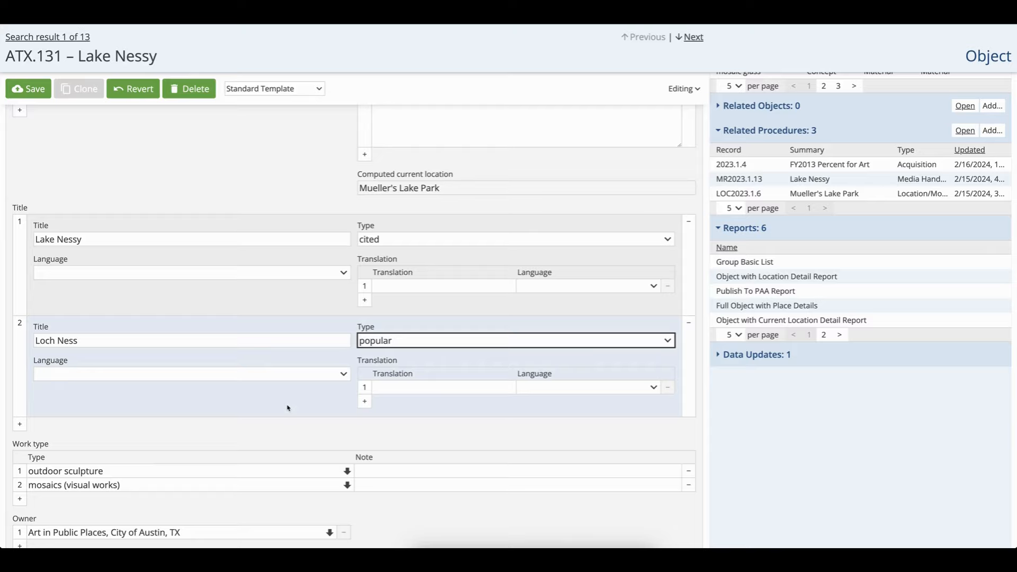
# Add a weight measurement of 6000 pounds to the object's dimensions
pyautogui.scroll(-3, 288, 408)
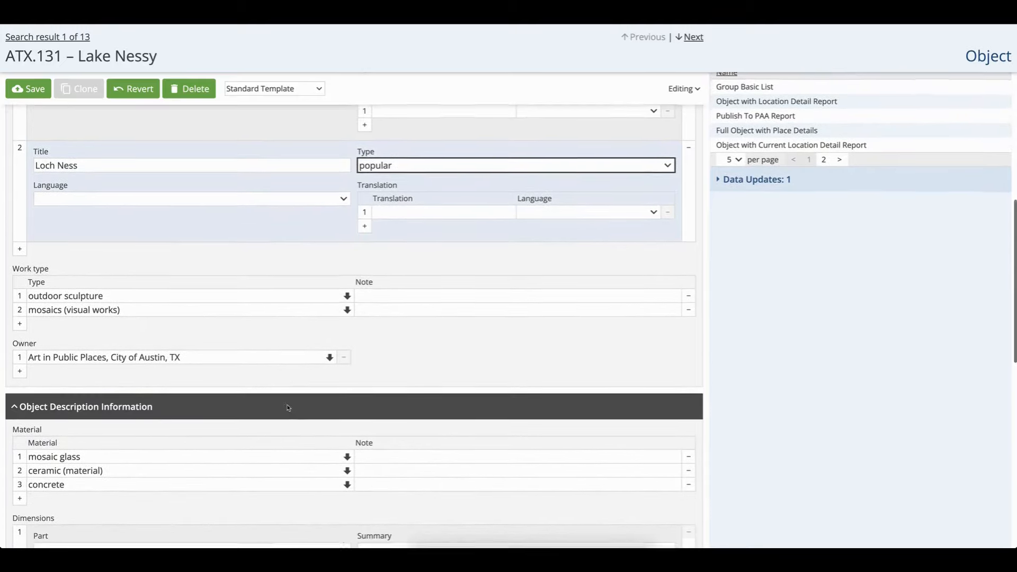
pyautogui.scroll(-1, 288, 408)
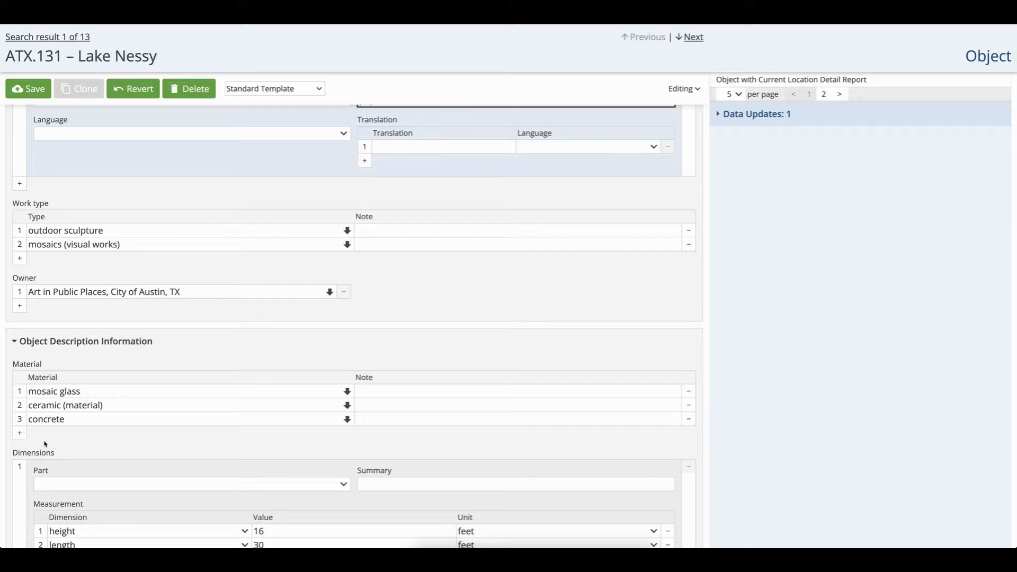
pyautogui.scroll(-1, 57, 445)
pyautogui.scroll(-3, 57, 446)
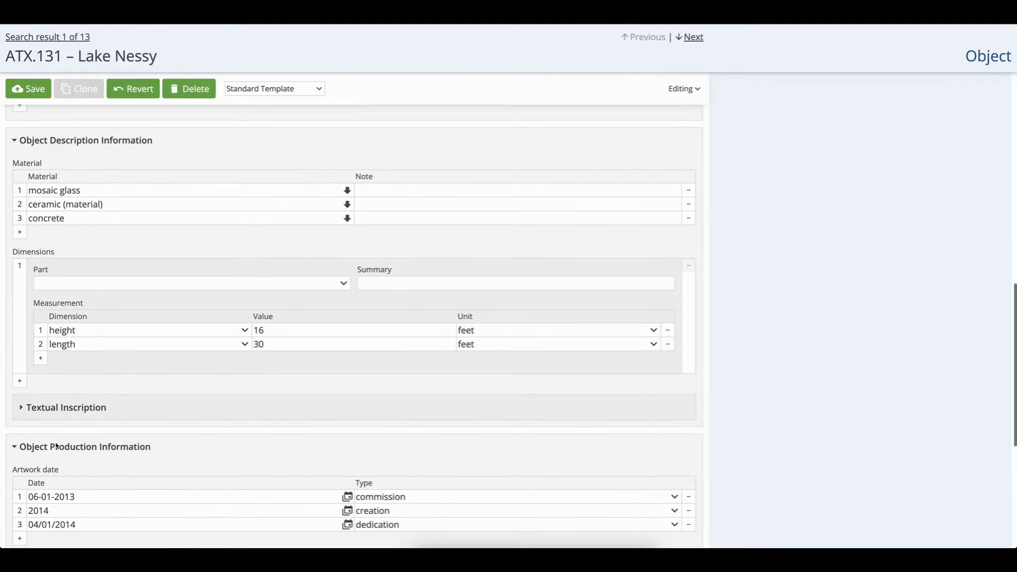
pyautogui.scroll(1, 57, 444)
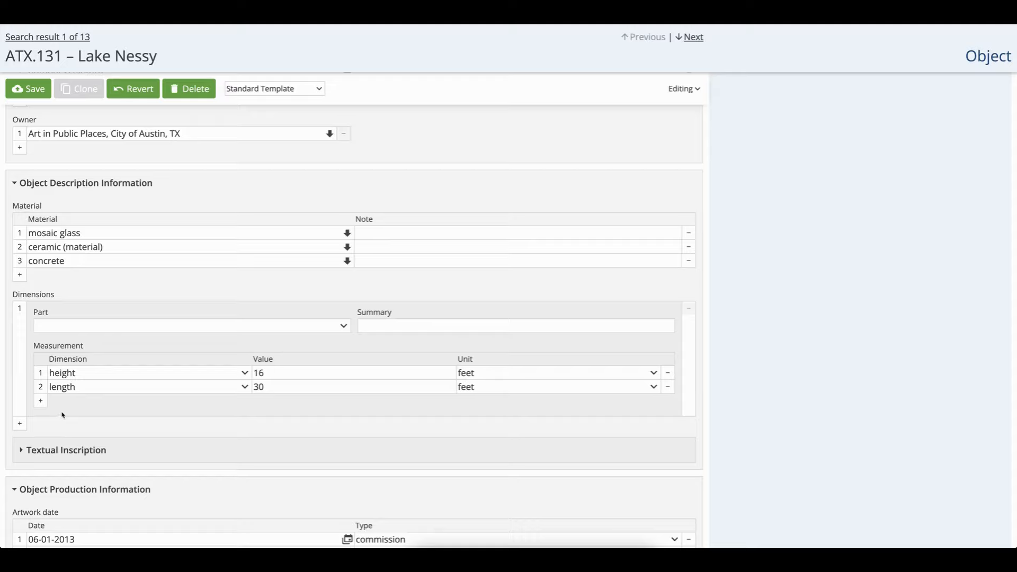
pyautogui.scroll(-1, 63, 415)
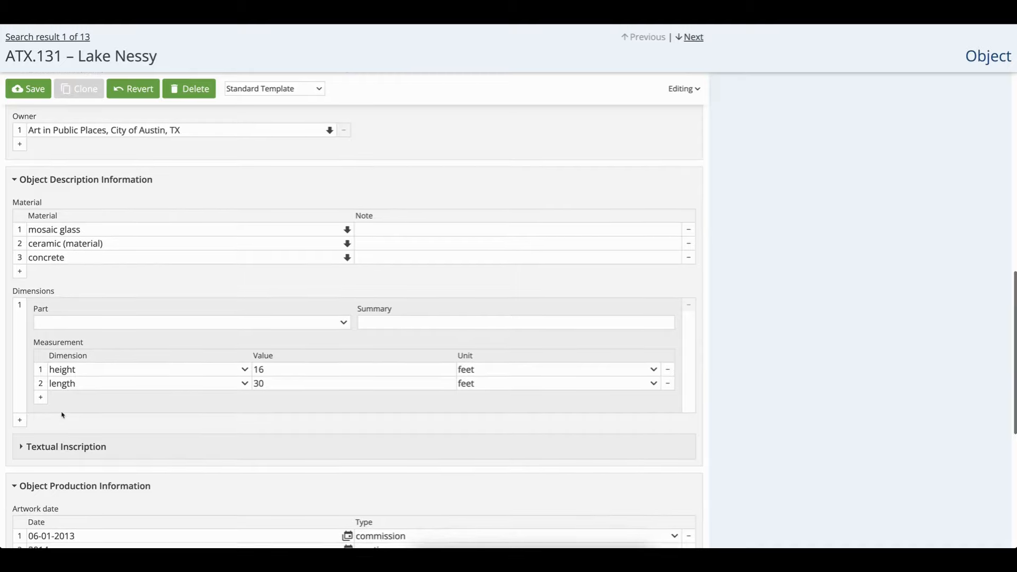
pyautogui.scroll(1, 62, 415)
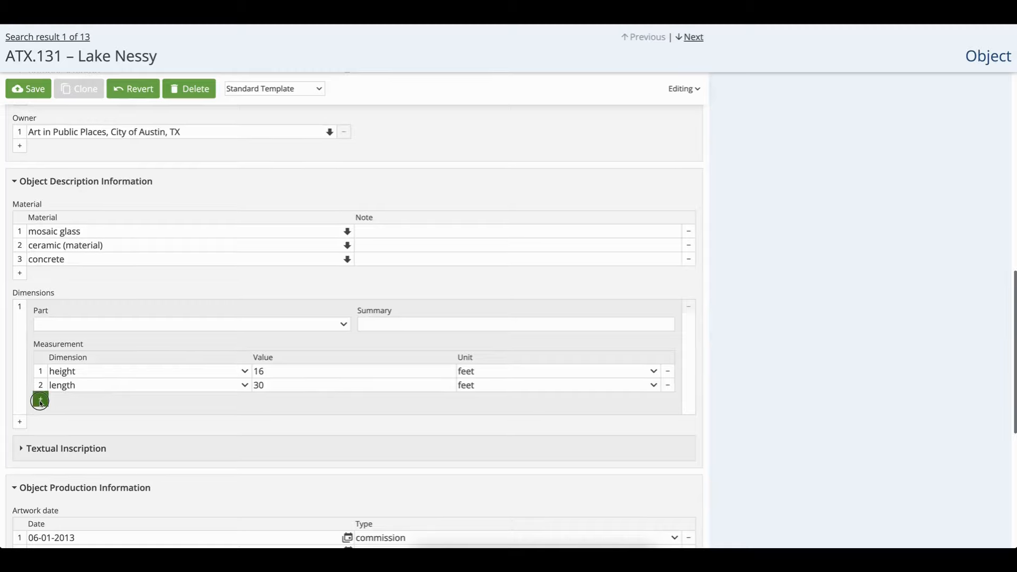
pyautogui.click(41, 399)
pyautogui.click(244, 399)
pyautogui.scroll(-5, 202, 440)
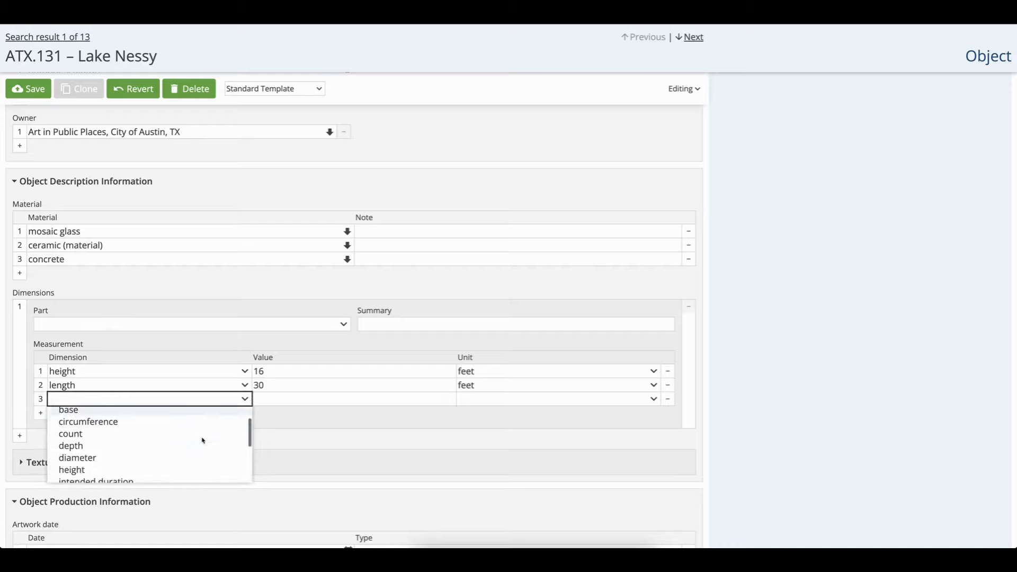
pyautogui.click(138, 466)
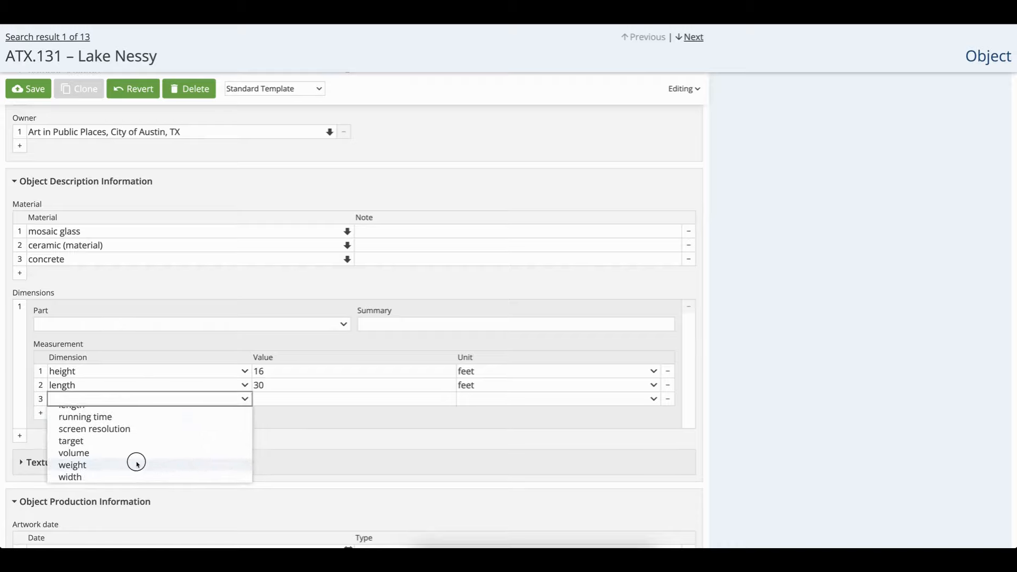
pyautogui.click(284, 394)
pyautogui.write('6000')
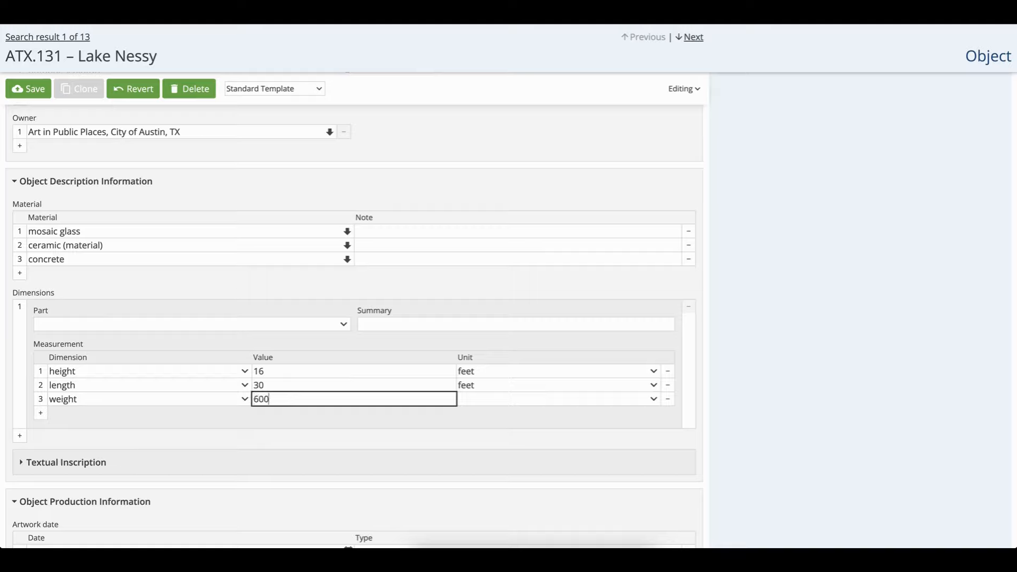
pyautogui.click(464, 401)
pyautogui.scroll(-8, 497, 458)
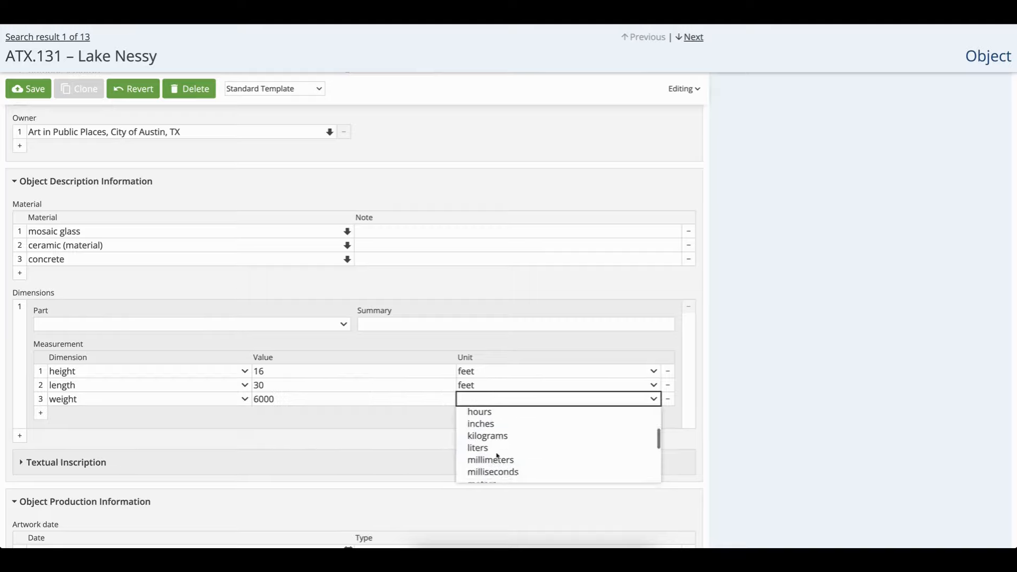
pyautogui.click(497, 451)
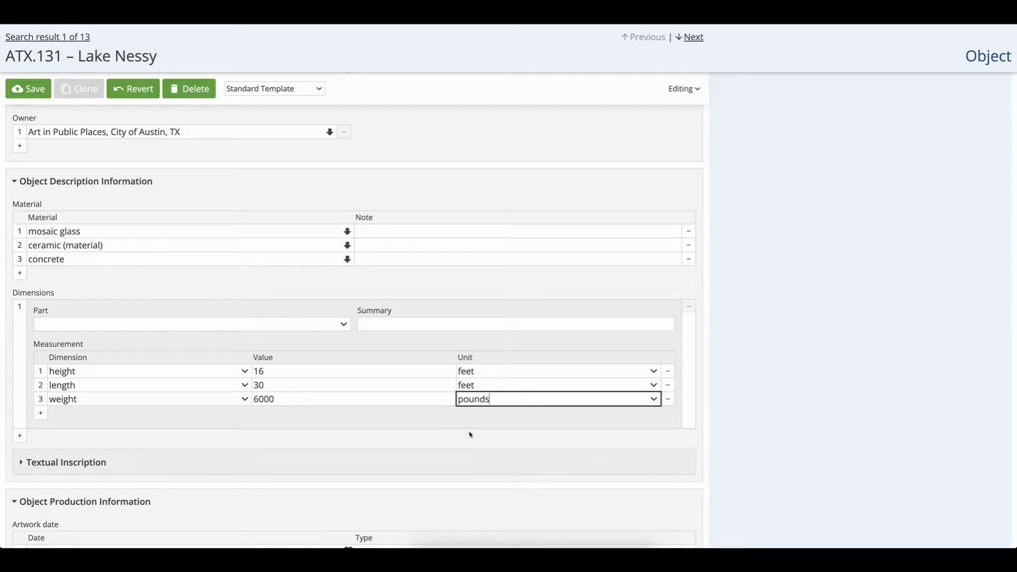
# Save the object record
pyautogui.scroll(-1, 475, 458)
pyautogui.scroll(-2, 475, 458)
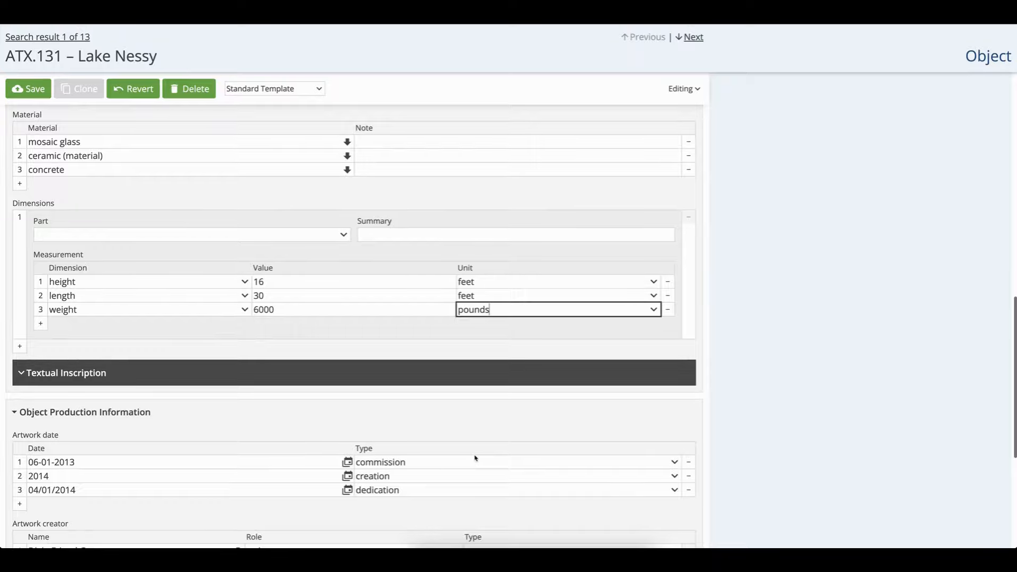
pyautogui.scroll(-1, 475, 458)
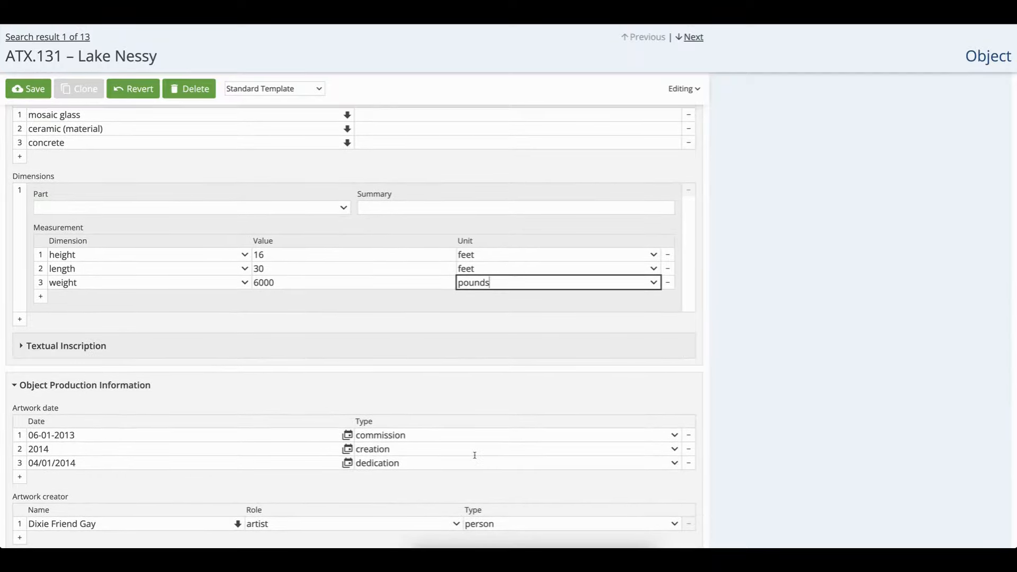
pyautogui.scroll(-2, 323, 378)
pyautogui.scroll(-2, 323, 378)
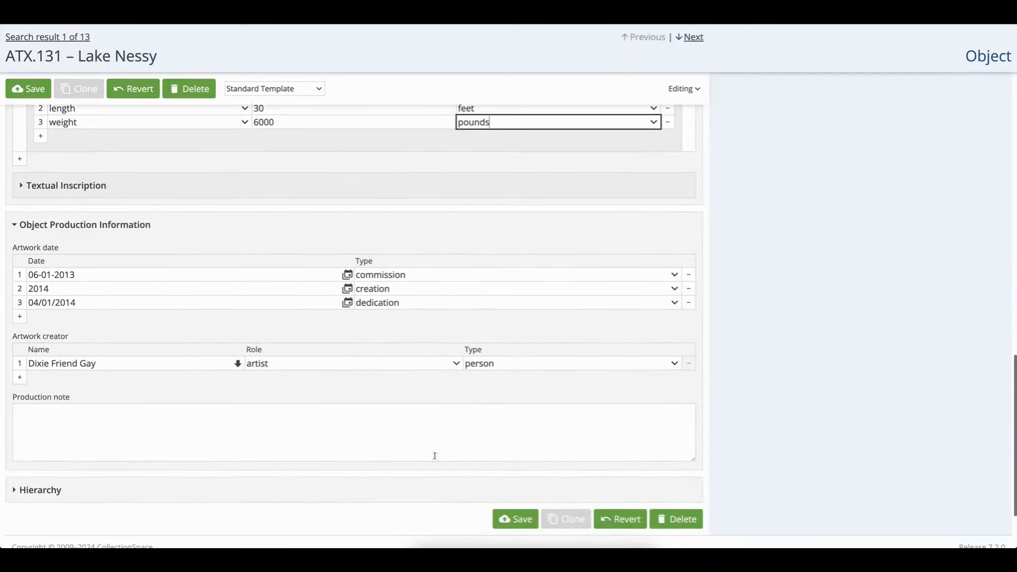
pyautogui.click(522, 520)
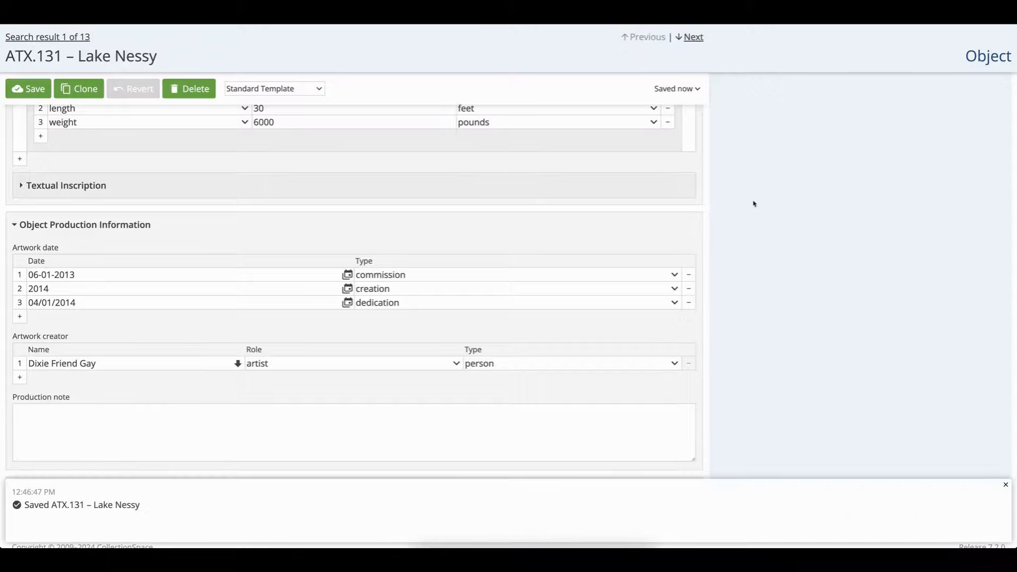
# Open the Mueller's Lake Park place record from the terms used by this object
pyautogui.scroll(6, 751, 203)
pyautogui.scroll(10, 750, 203)
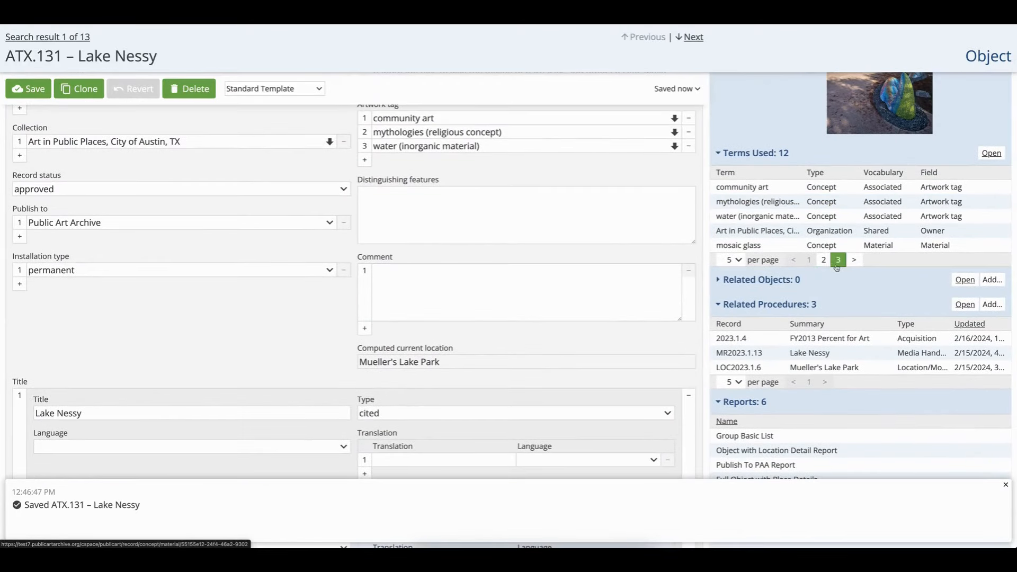
pyautogui.click(824, 260)
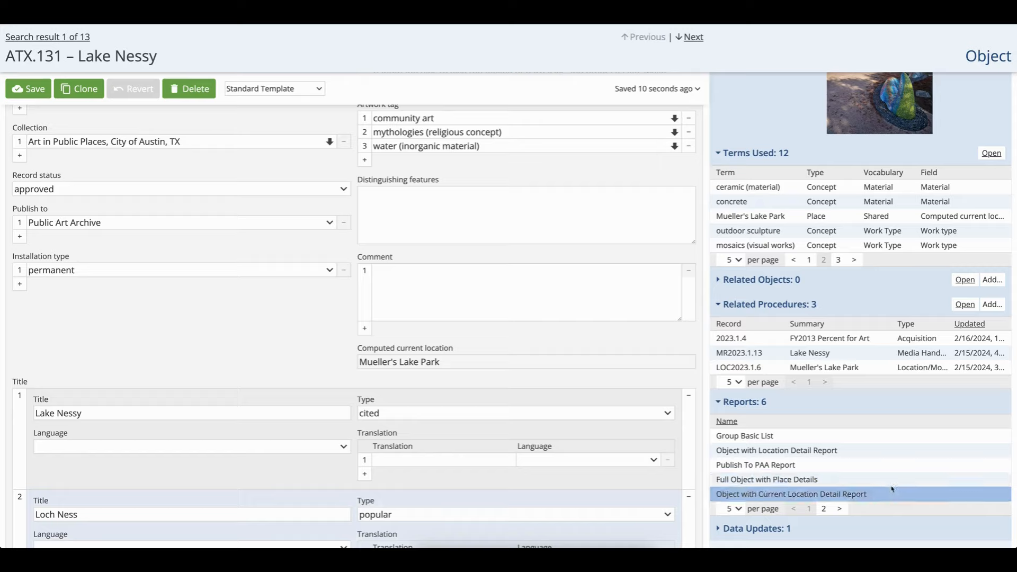
pyautogui.click(740, 221)
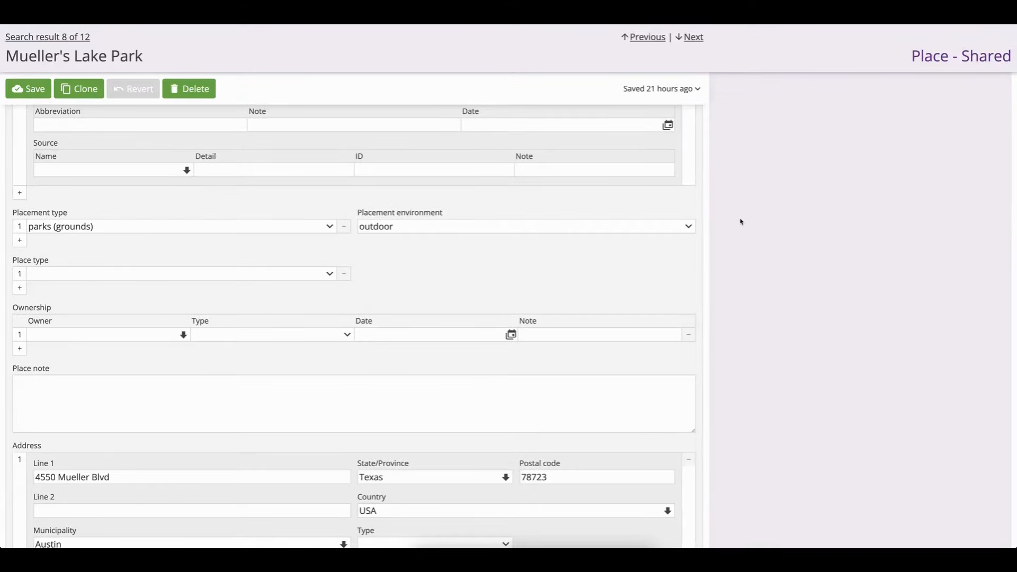
# Examine the place record's term details and placement type options
pyautogui.scroll(2, 309, 191)
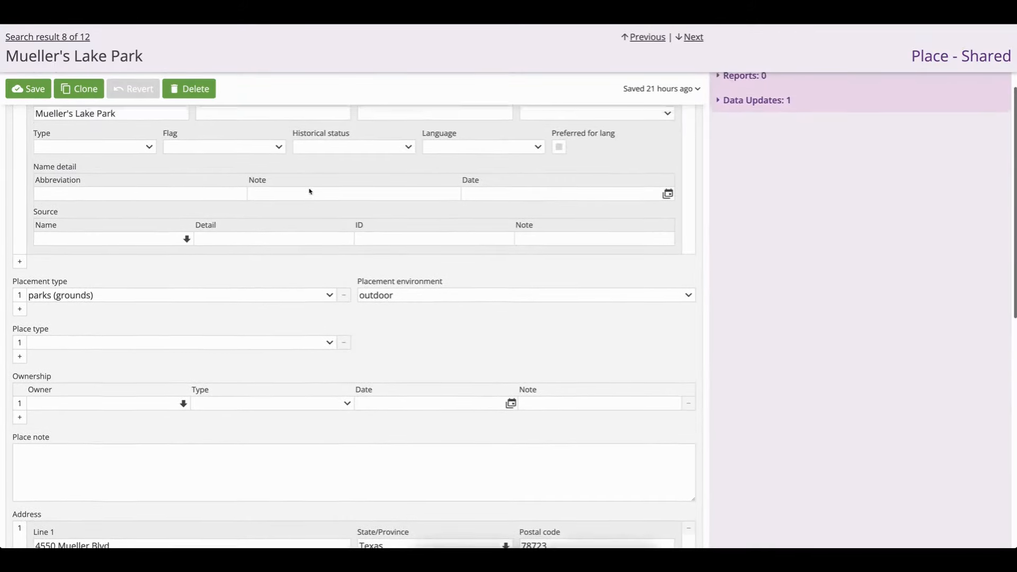
pyautogui.scroll(2, 309, 190)
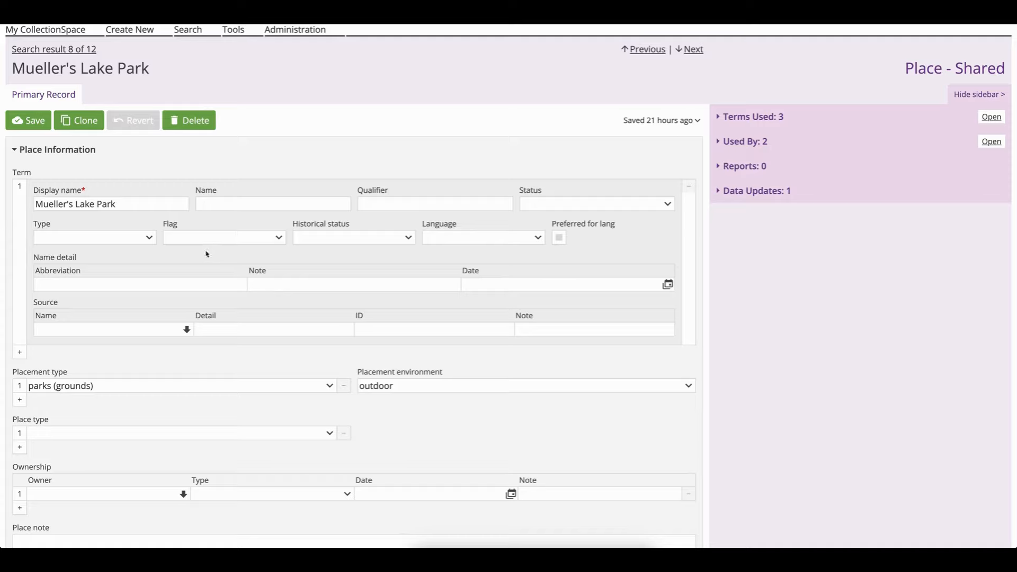
pyautogui.click(99, 280)
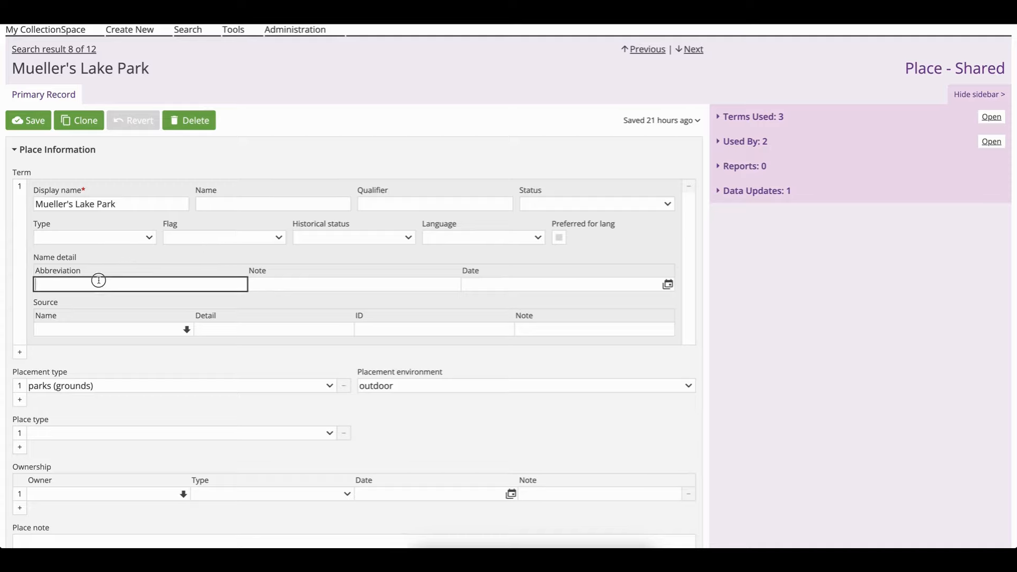
pyautogui.click(224, 387)
pyautogui.scroll(-4, 210, 444)
pyautogui.scroll(2, 210, 444)
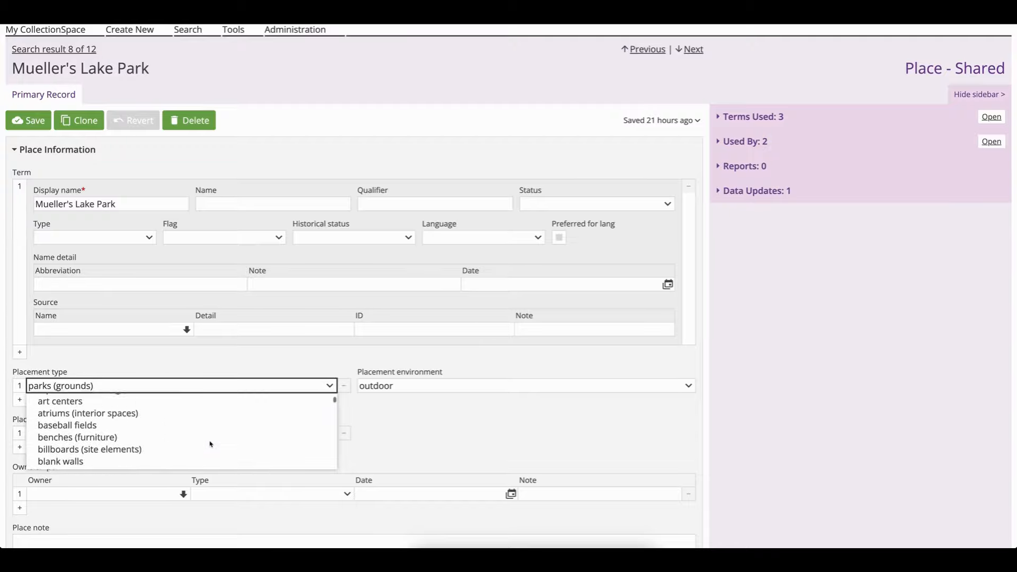
pyautogui.scroll(2, 212, 440)
pyautogui.click(245, 357)
pyautogui.scroll(-2, 233, 392)
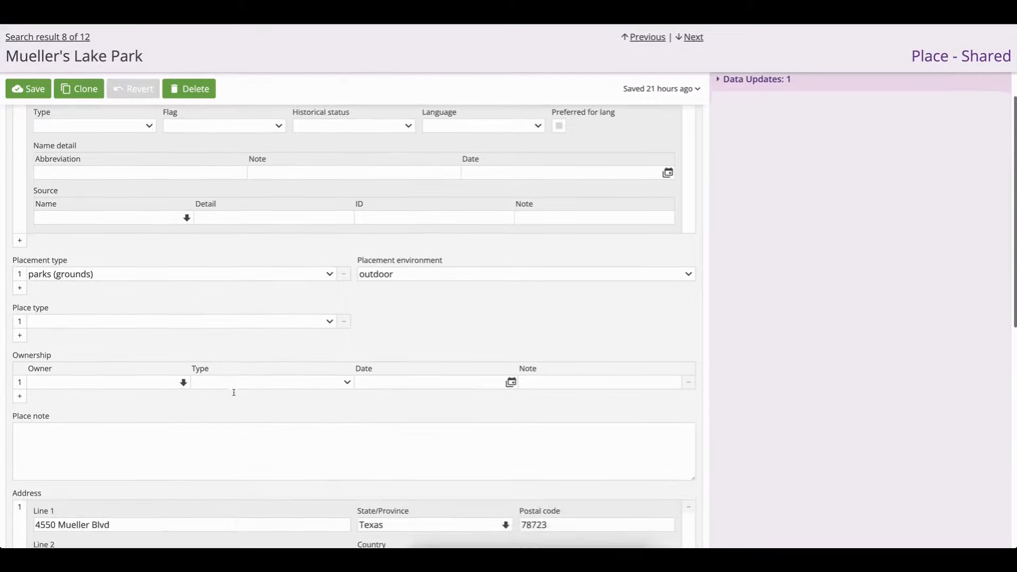
# Review the place record's ownership, address and georeference information sections
pyautogui.scroll(-3, 233, 391)
pyautogui.scroll(-1, 234, 392)
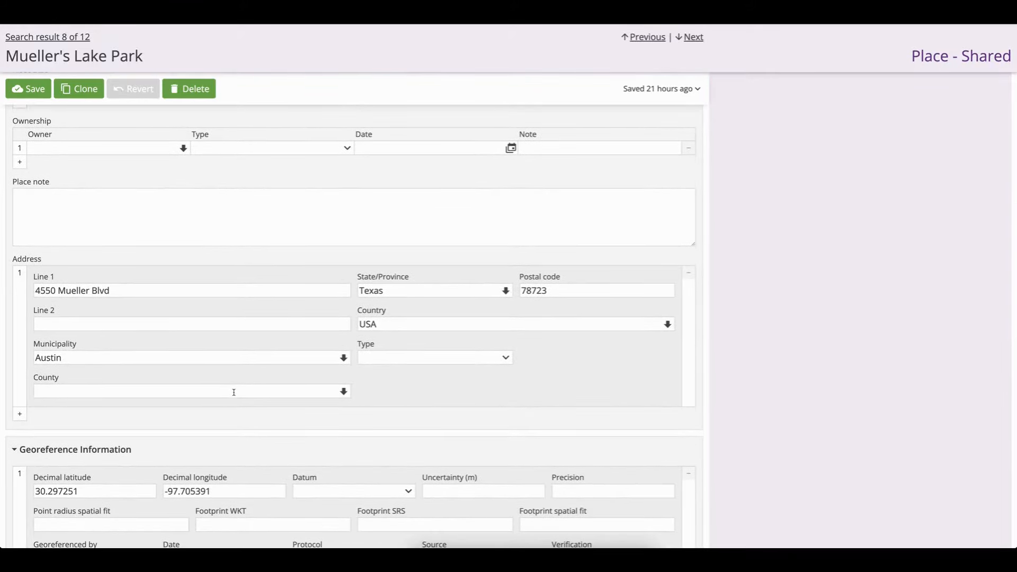
pyautogui.scroll(-3, 234, 392)
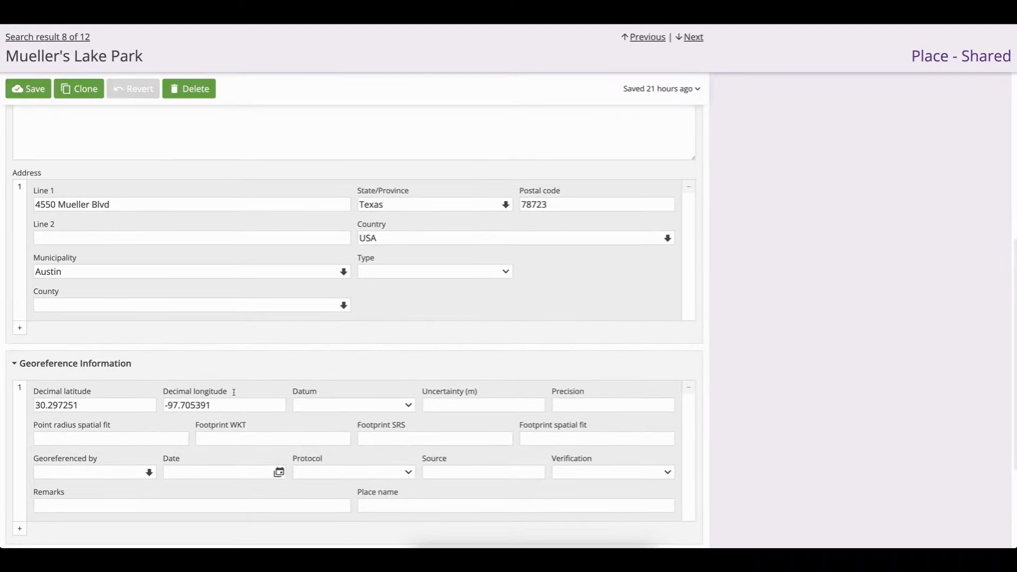
pyautogui.scroll(2, 234, 392)
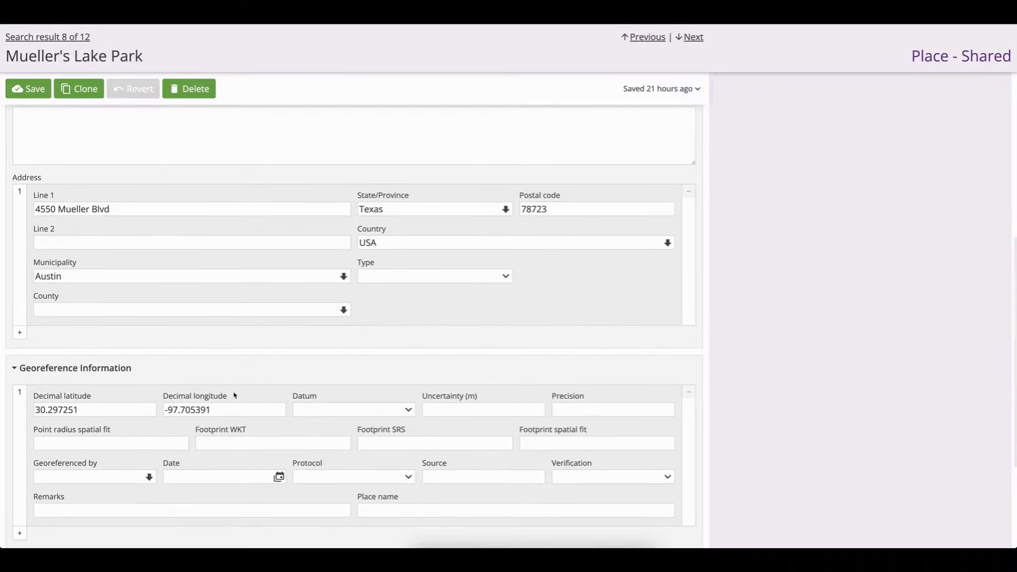
pyautogui.scroll(10, 234, 394)
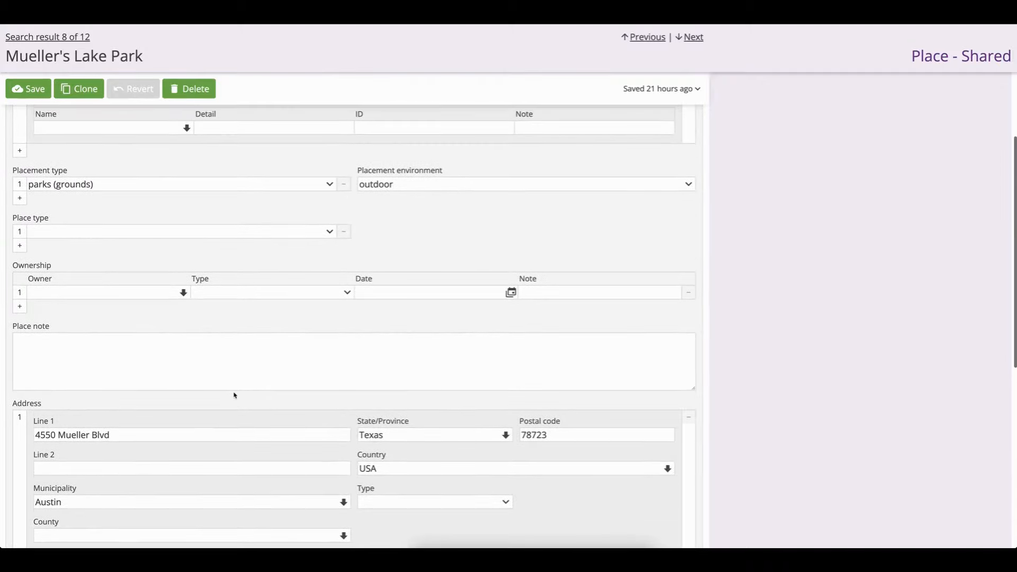
pyautogui.scroll(5, 234, 394)
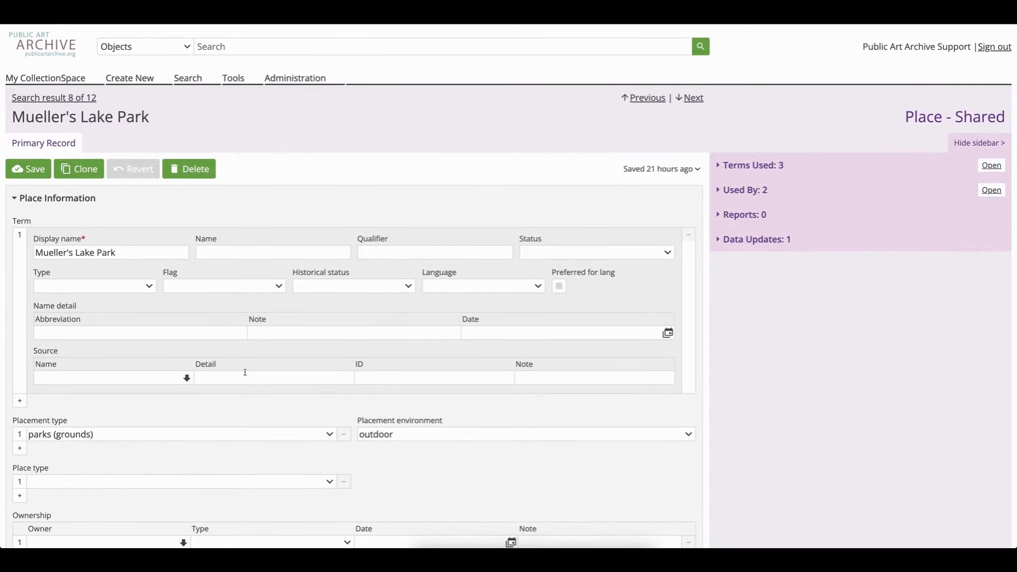
# Search all object records and open ATX.132 SkyLines from the results
pyautogui.click(205, 52)
pyautogui.press('Return')
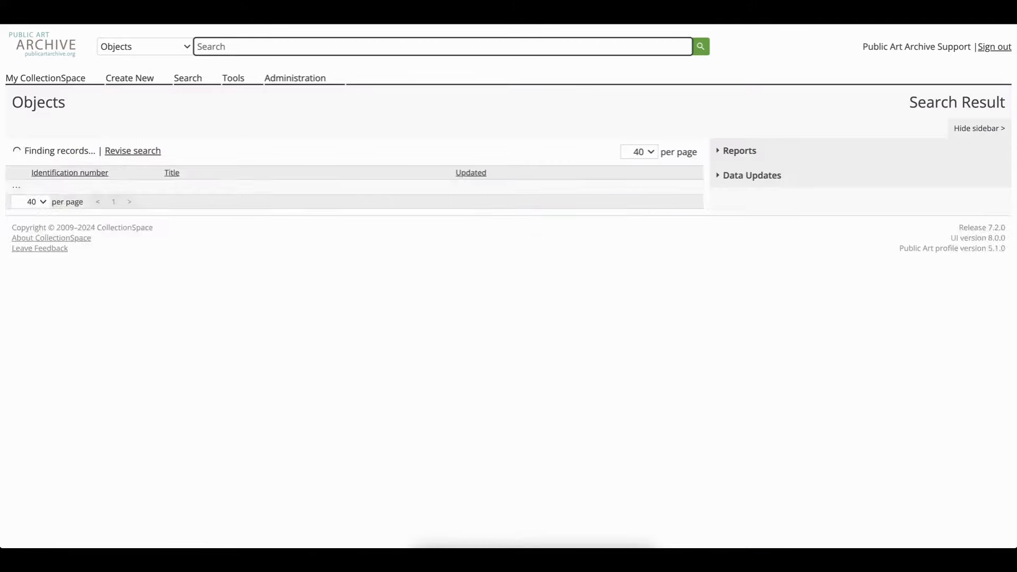
pyautogui.click(189, 246)
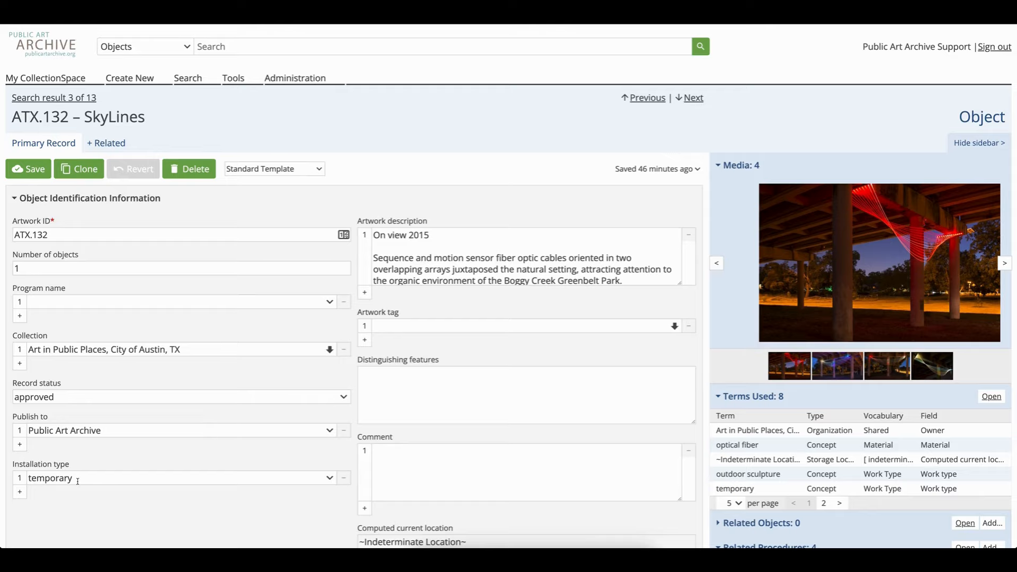
# Examine the SkyLines record's installation type, dimensions and the structured details of its on-view artwork date
pyautogui.moveTo(65, 464); pyautogui.dragTo(15, 465)
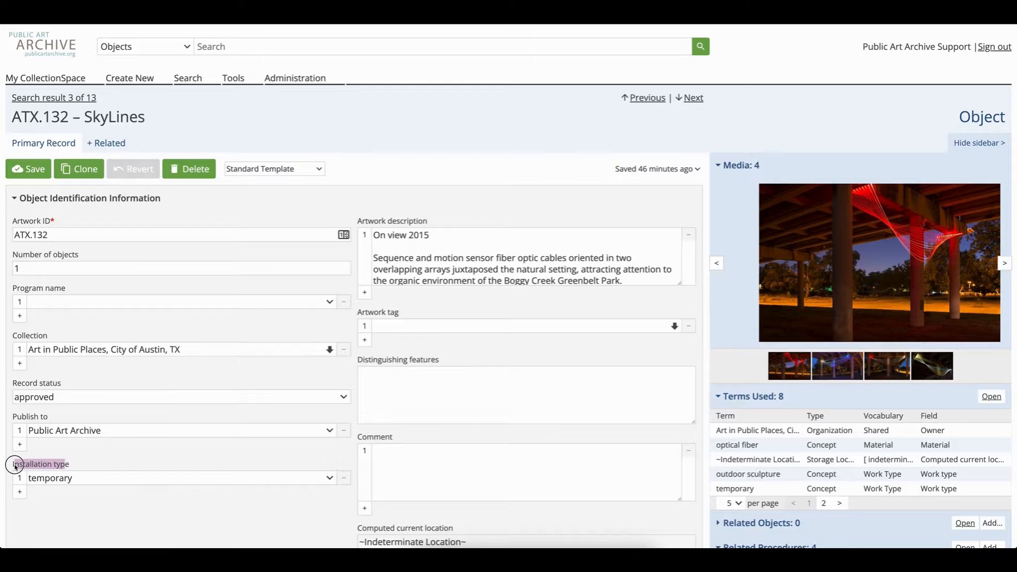
pyautogui.scroll(-5, 137, 504)
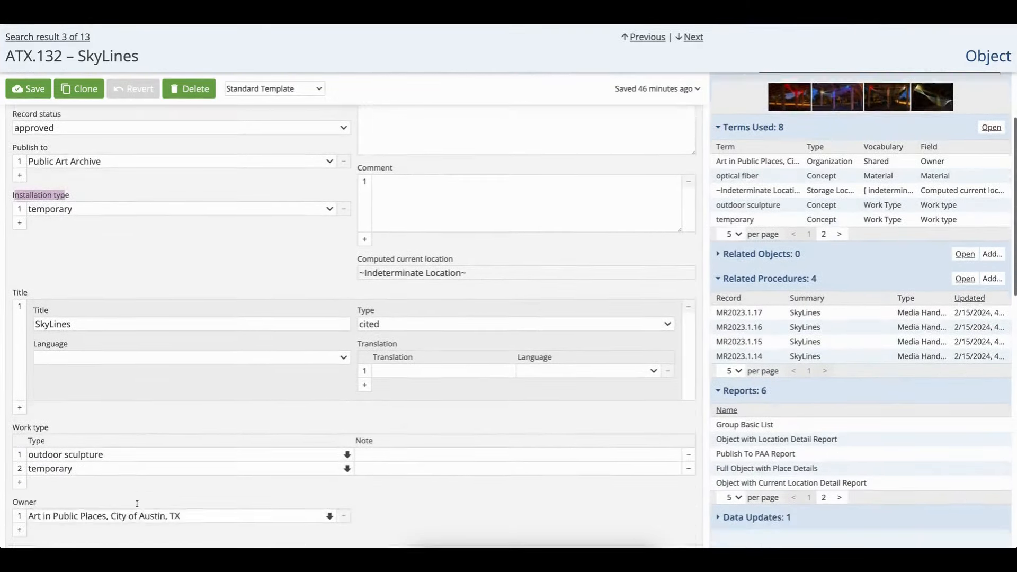
pyautogui.scroll(-4, 137, 504)
pyautogui.scroll(-6, 137, 506)
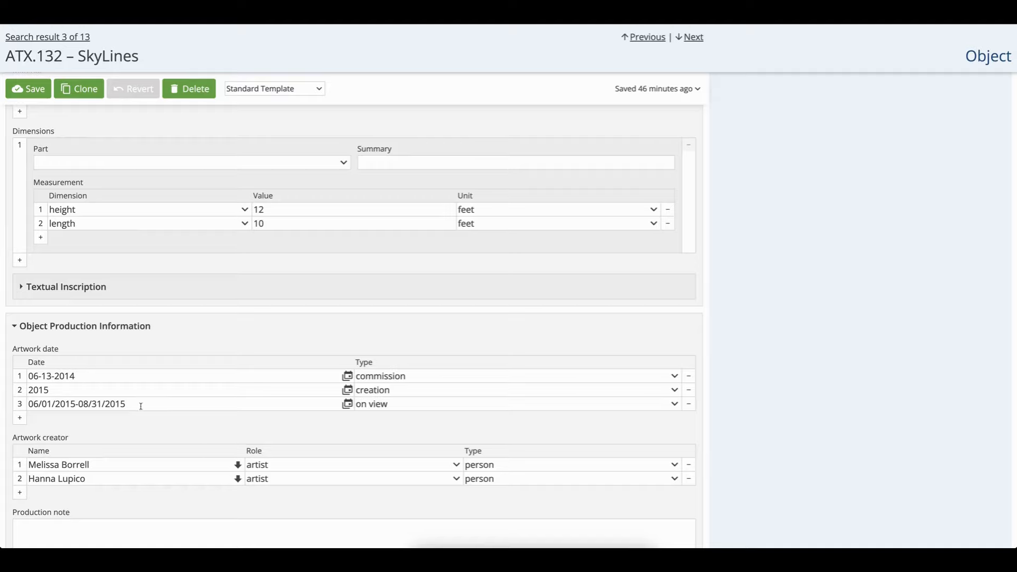
pyautogui.click(169, 406)
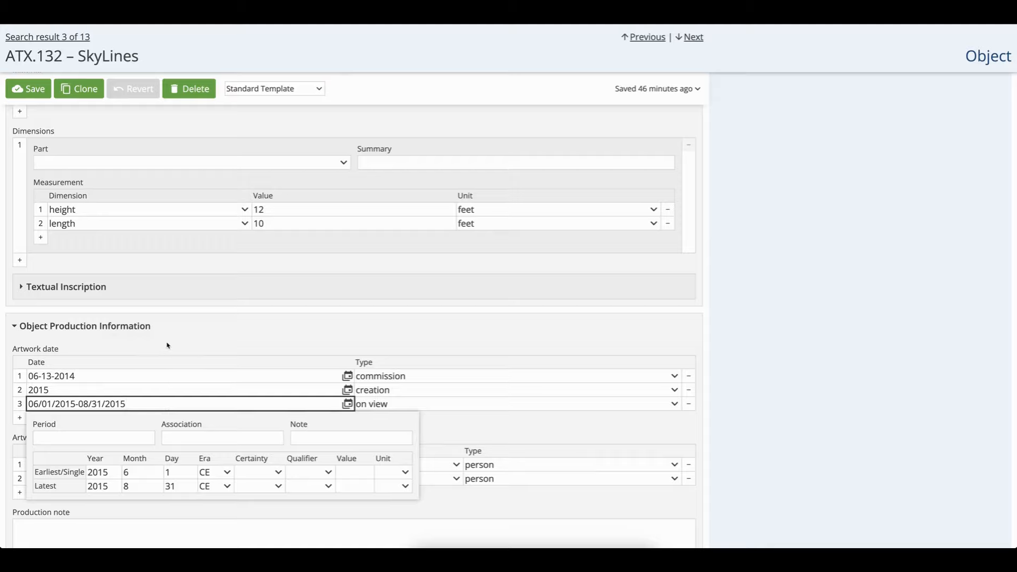
pyautogui.scroll(7, 167, 345)
pyautogui.scroll(8, 167, 346)
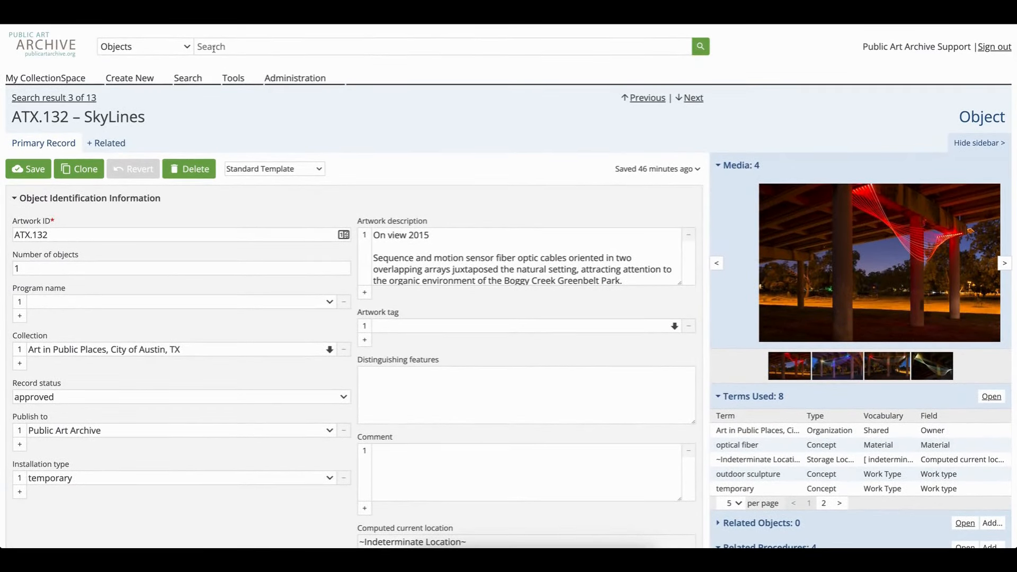
# Search all object records again and open ATX.131 Lake Nessy
pyautogui.click(214, 47)
pyautogui.press('Return')
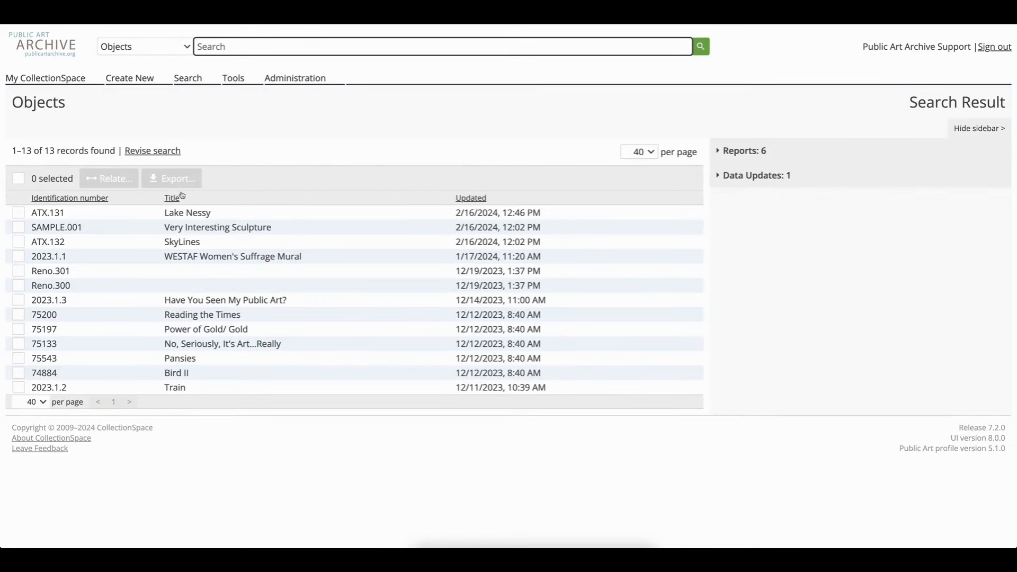
pyautogui.click(181, 216)
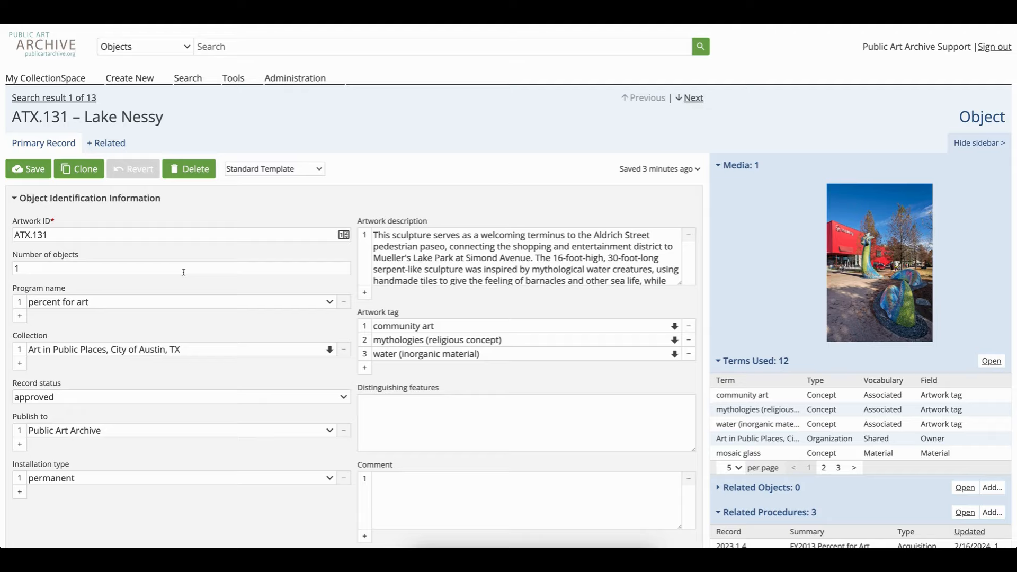
# Show the object's related Media Handling records
pyautogui.click(105, 146)
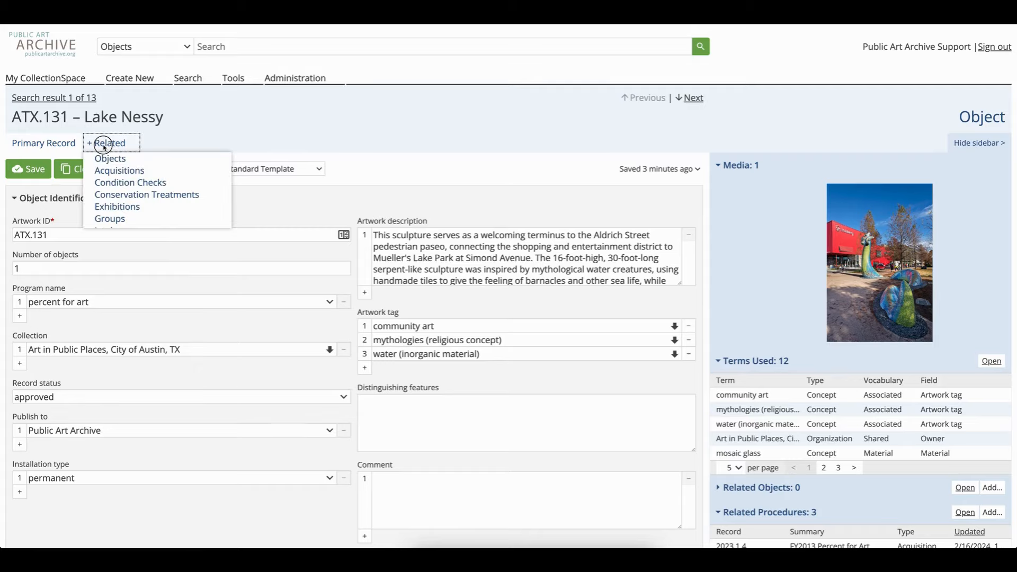
pyautogui.scroll(-1, 110, 217)
pyautogui.scroll(-3, 109, 215)
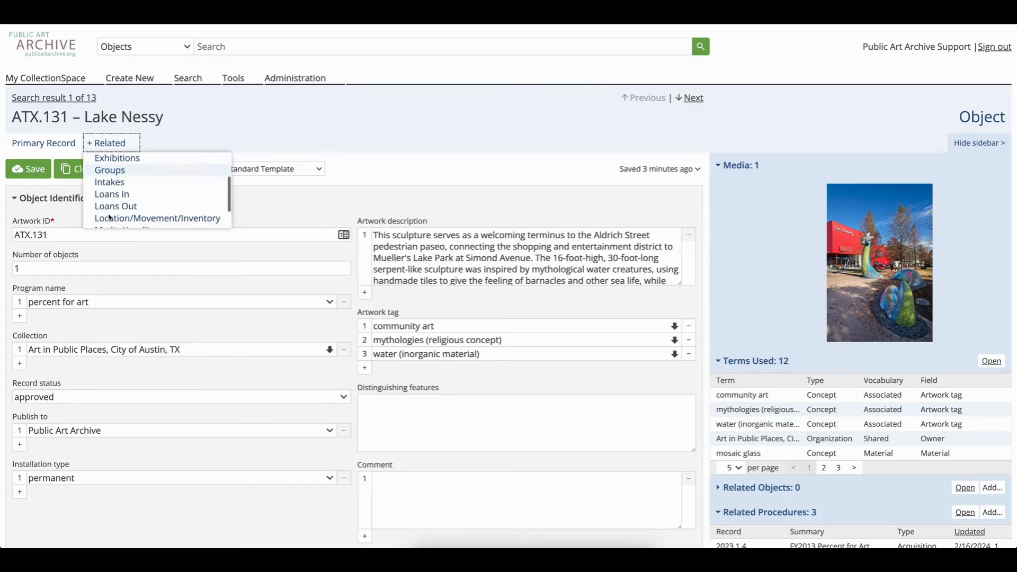
pyautogui.click(113, 207)
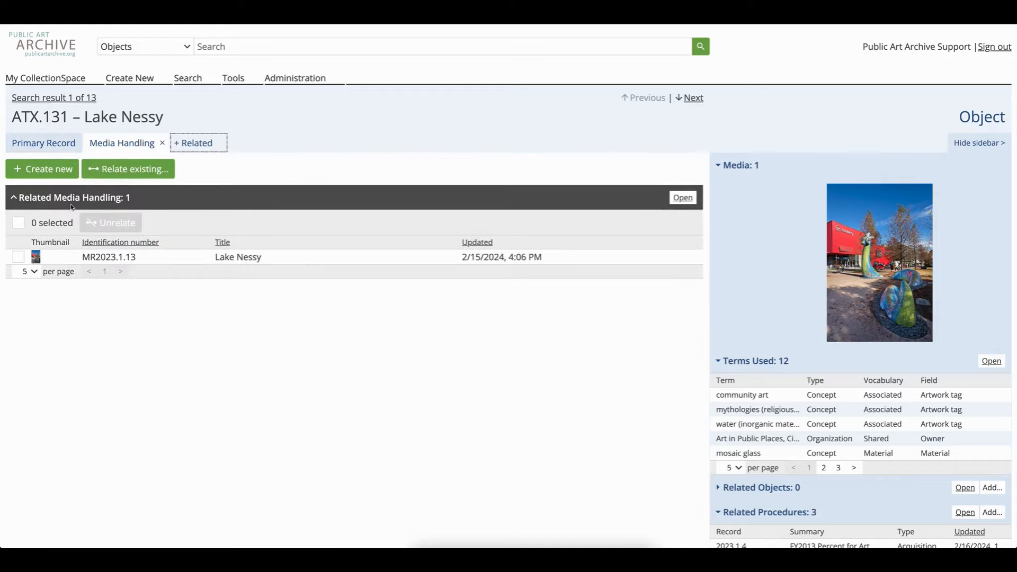
# Create a new related Media Handling record with an identification number generated from the Media Resource pattern
pyautogui.click(49, 179)
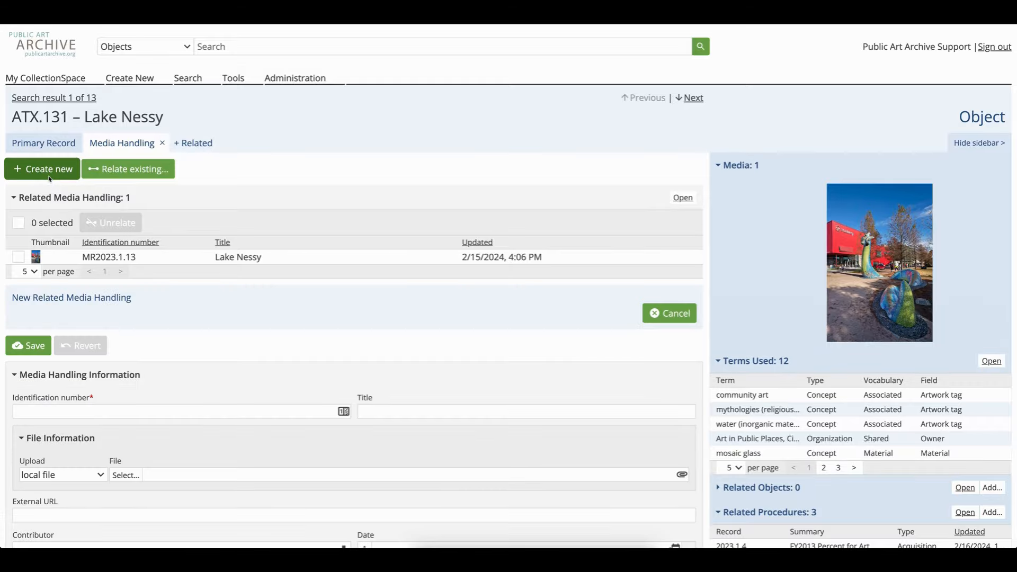
pyautogui.scroll(-3, 227, 350)
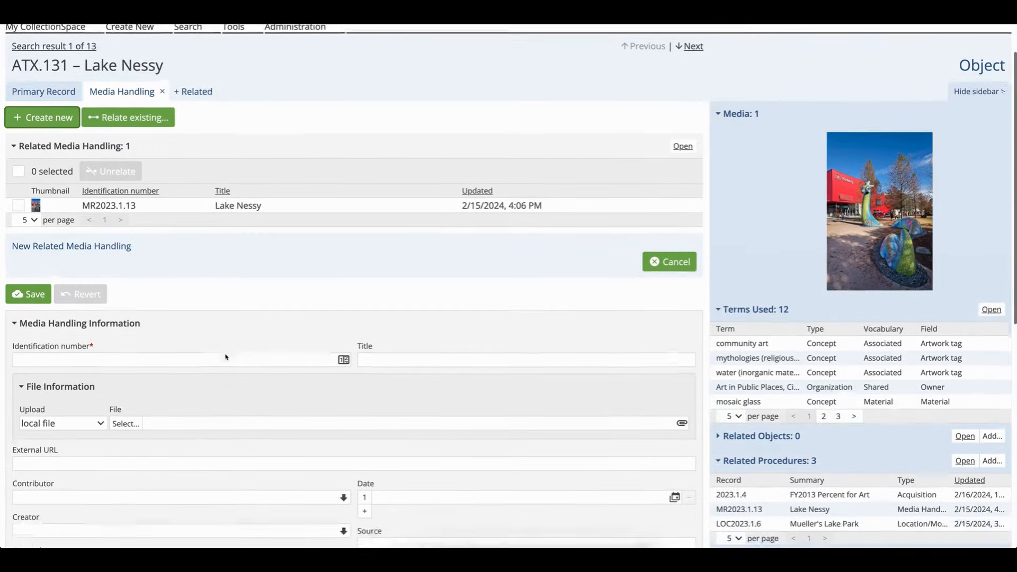
pyautogui.scroll(-2, 225, 353)
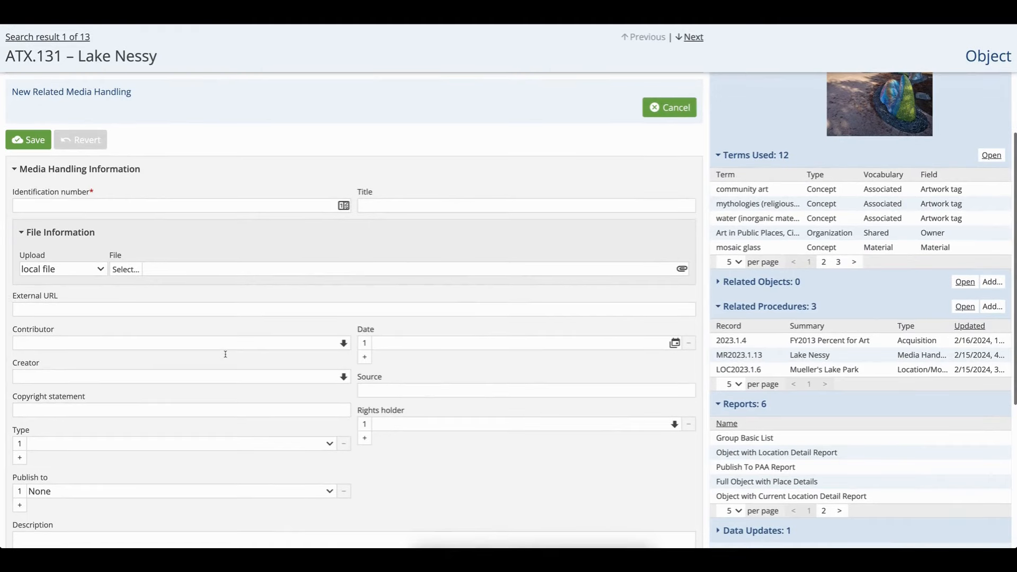
pyautogui.click(35, 205)
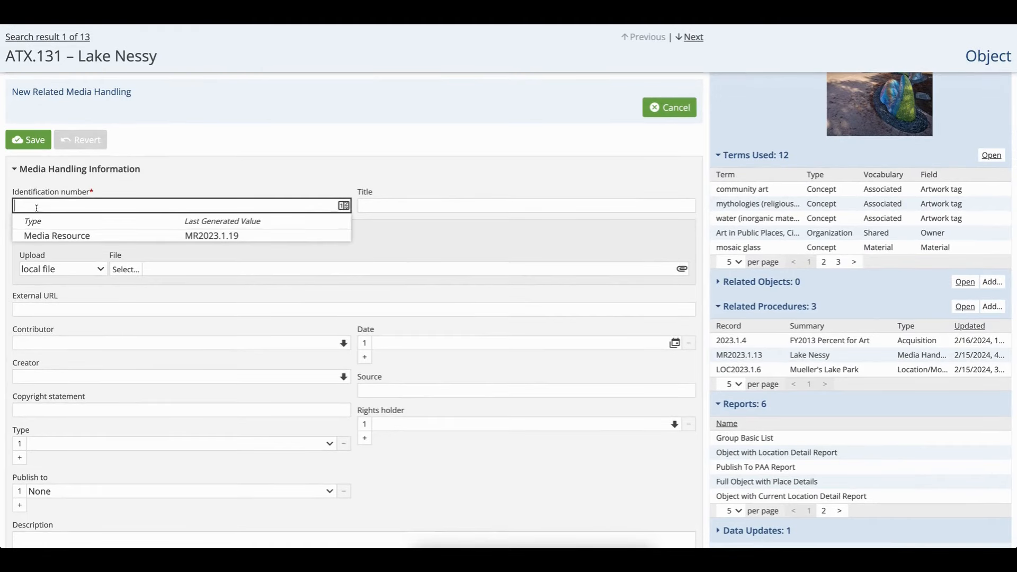
pyautogui.click(50, 235)
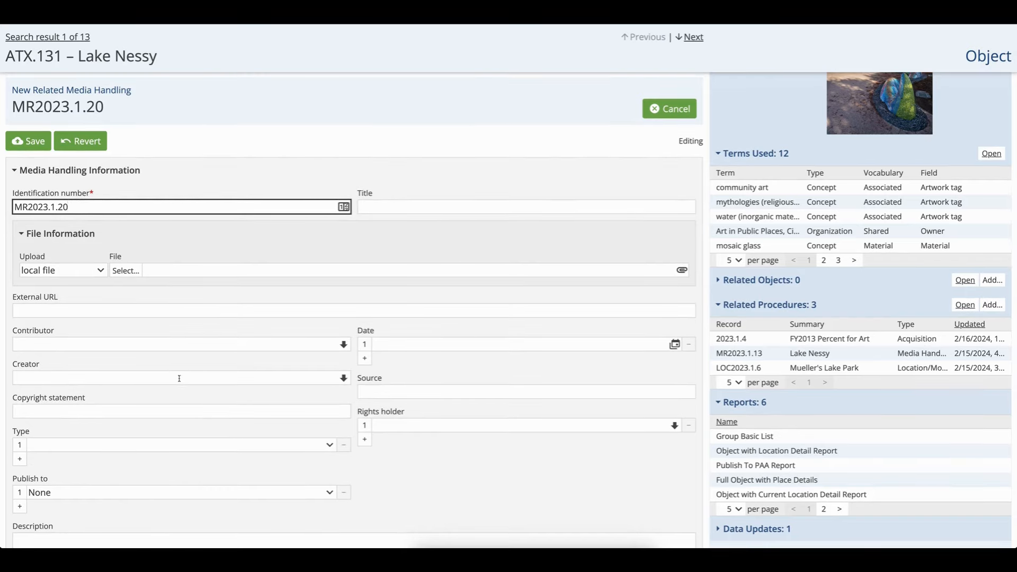
# Set the media type to still image and publish it to Public Art Archive
pyautogui.click(115, 445)
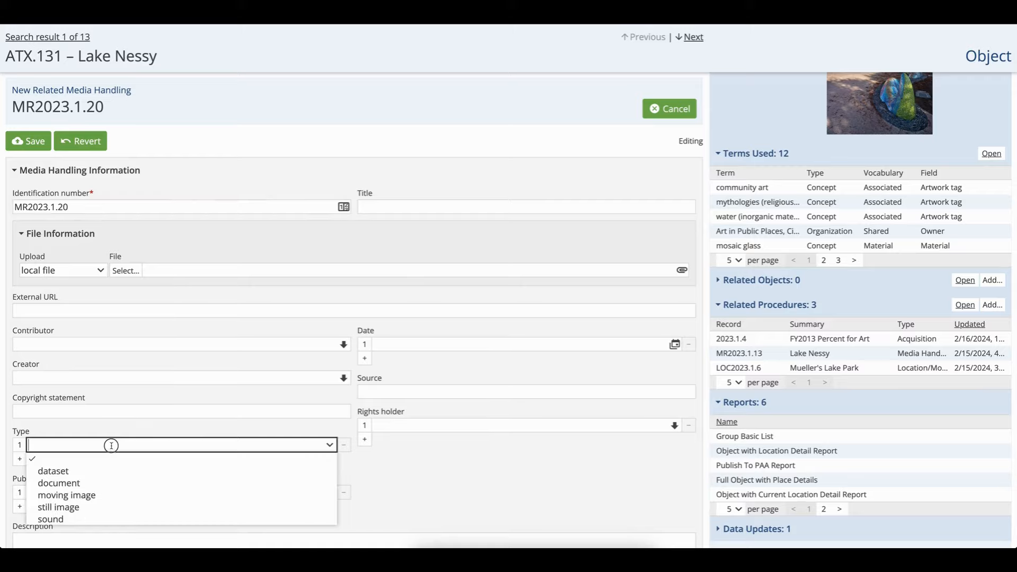
pyautogui.click(77, 508)
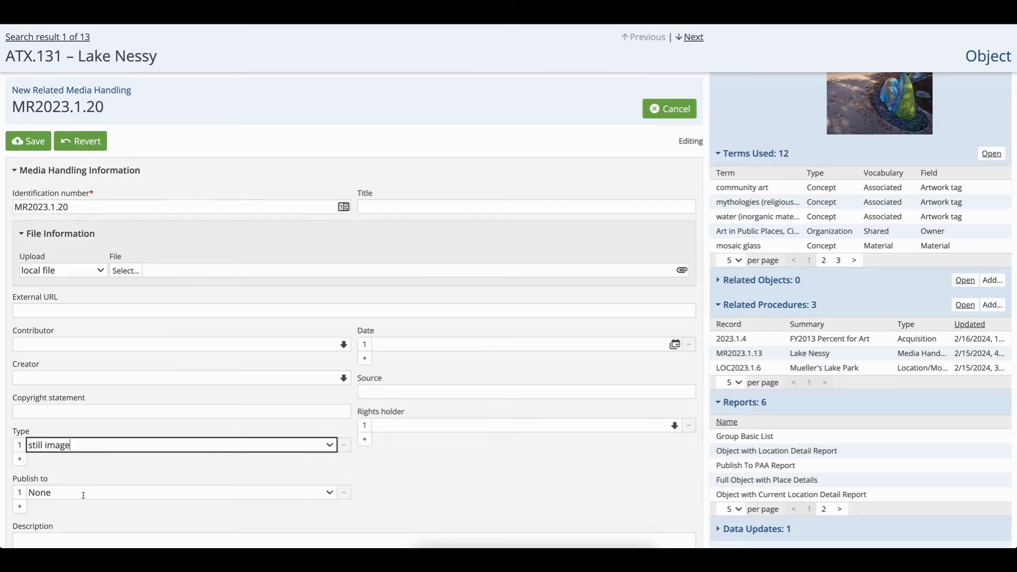
pyautogui.click(81, 491)
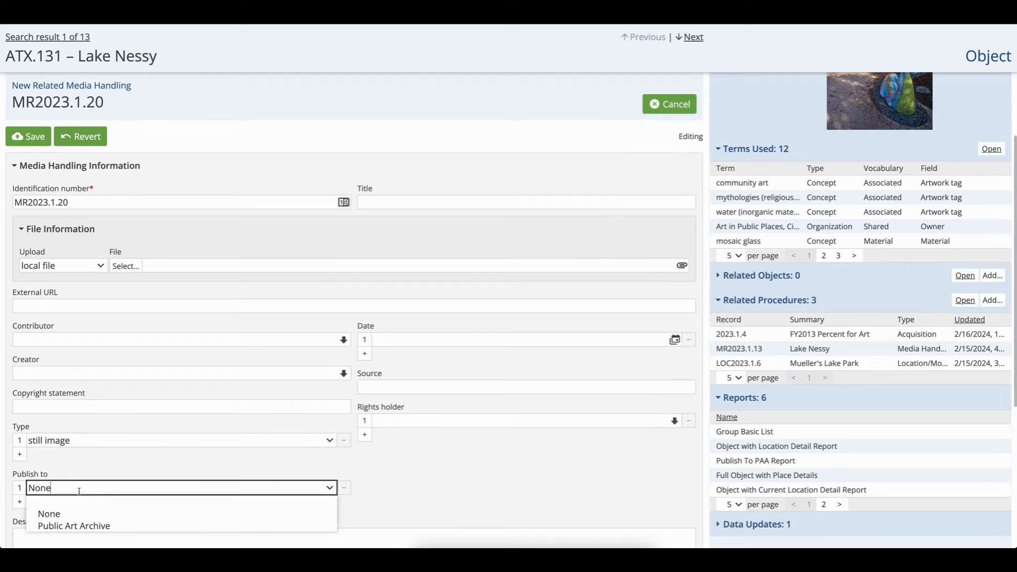
pyautogui.click(74, 526)
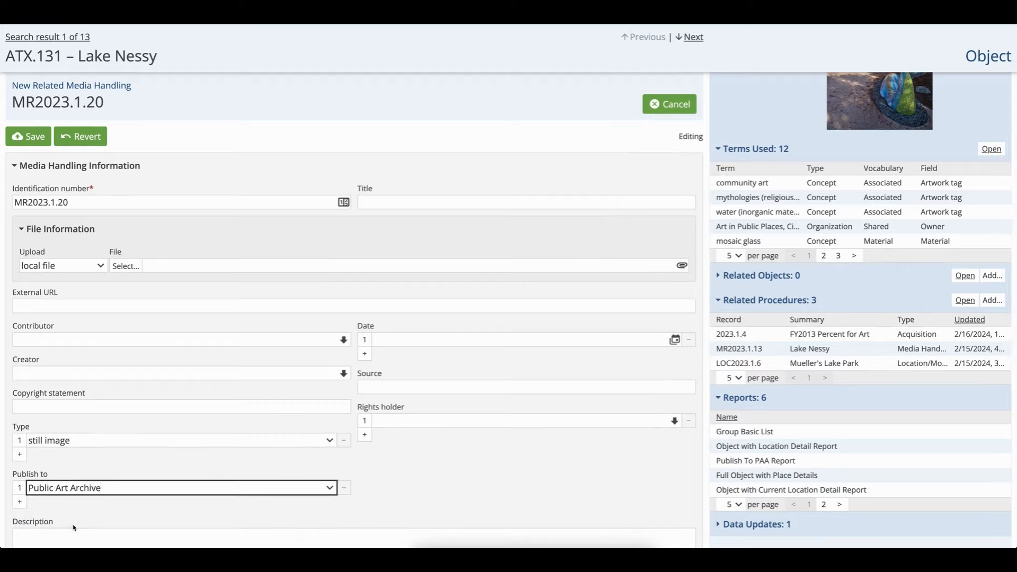
# Set the creator to Austin AIPP Staff Photographer
pyautogui.click(43, 373)
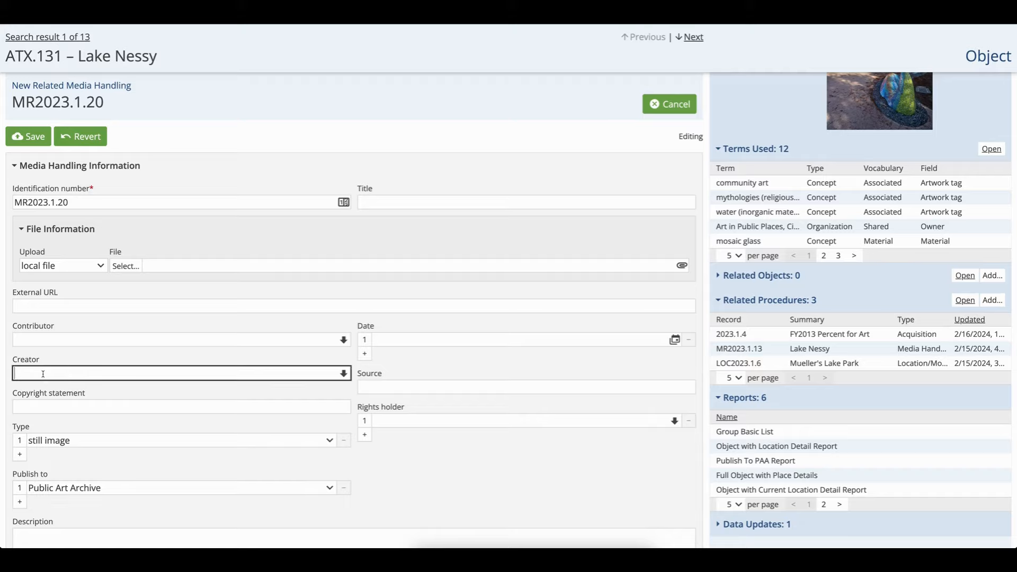
pyautogui.write('photog')
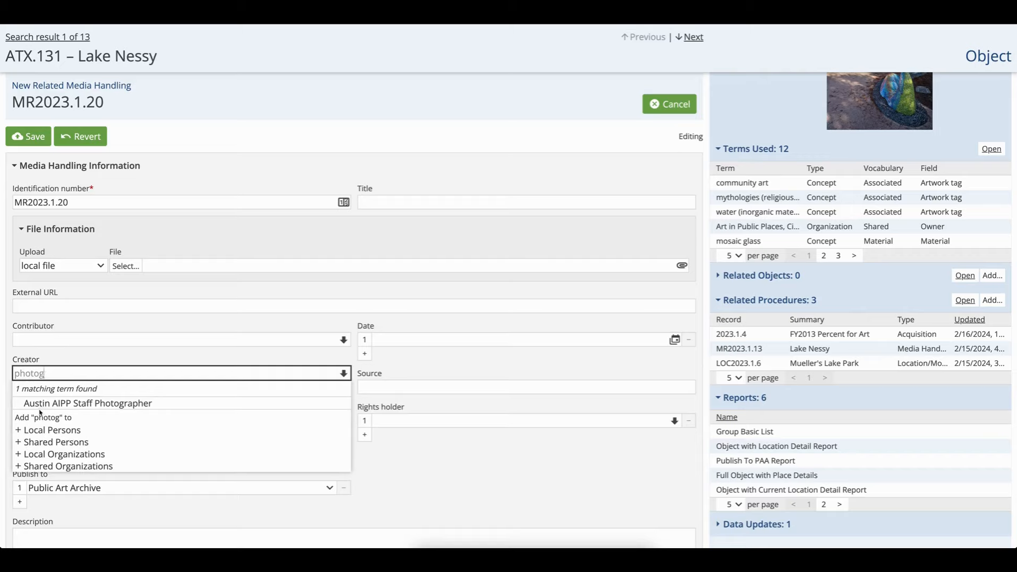
pyautogui.click(45, 404)
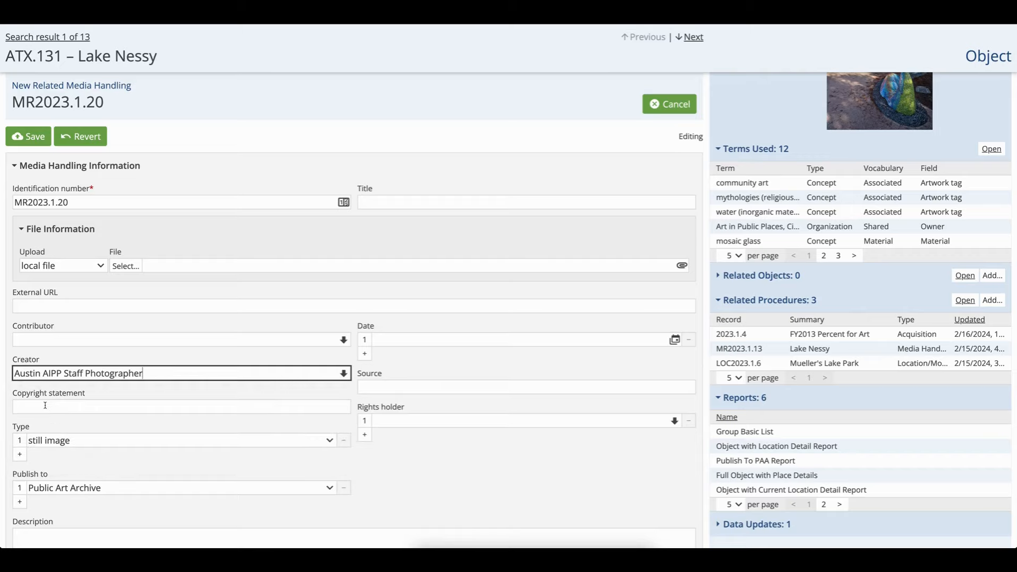
# Upload DFG_Nessy3.jpg from Downloads as the local file and save the media handling record
pyautogui.click(135, 272)
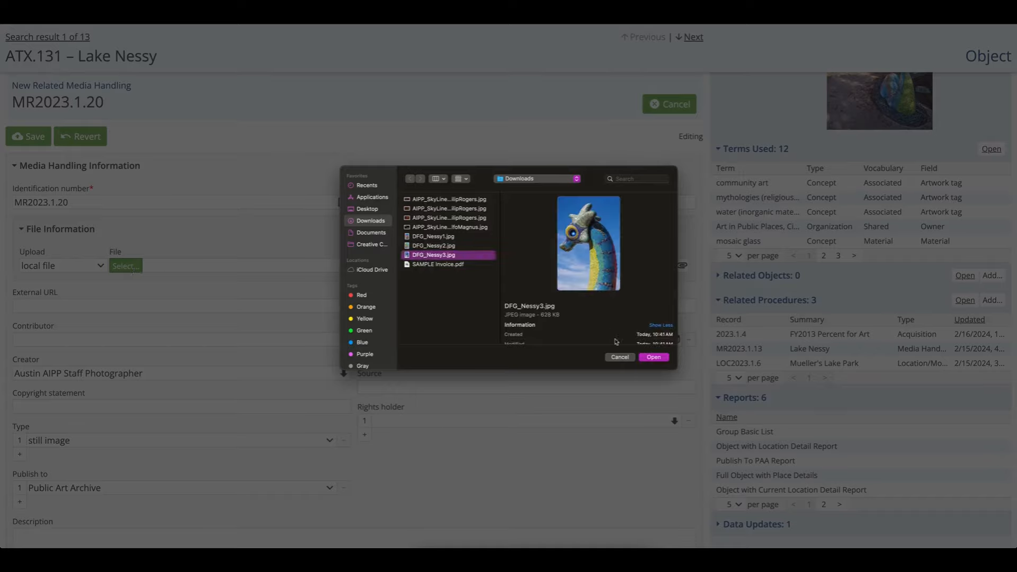
pyautogui.click(647, 358)
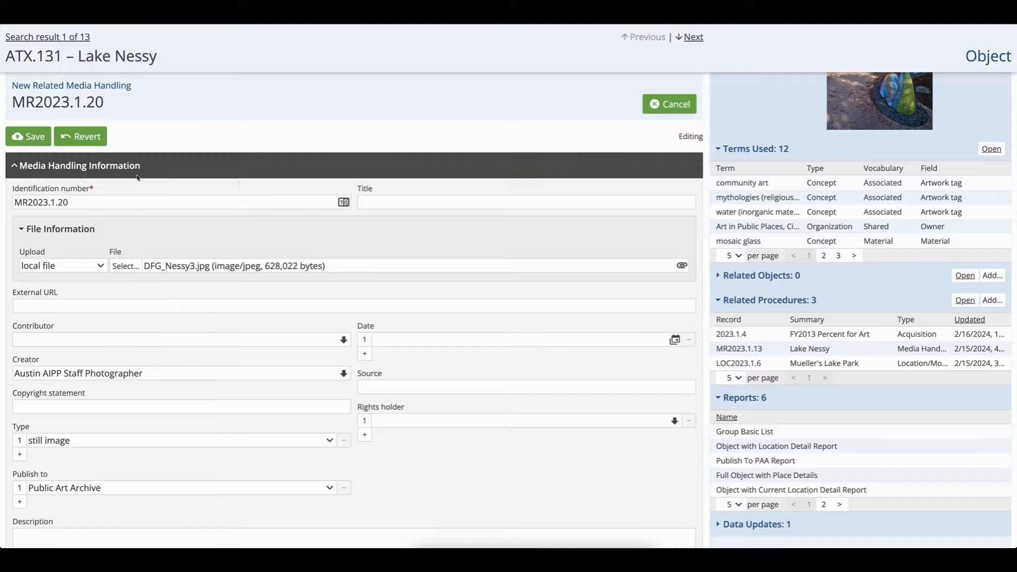
pyautogui.click(35, 143)
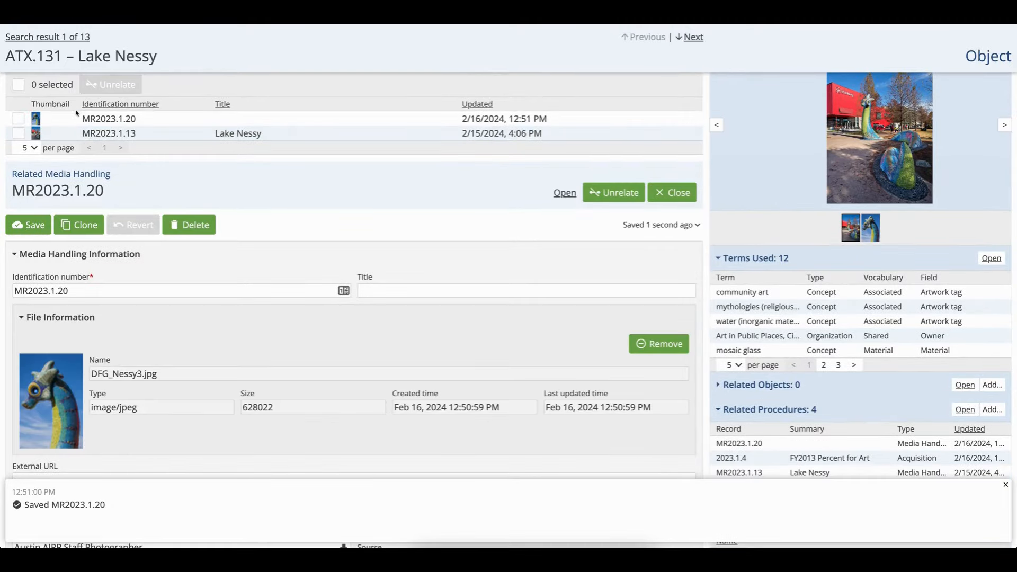
# View the newly attached image in the media viewer and review the saved file information
pyautogui.click(870, 227)
pyautogui.click(868, 163)
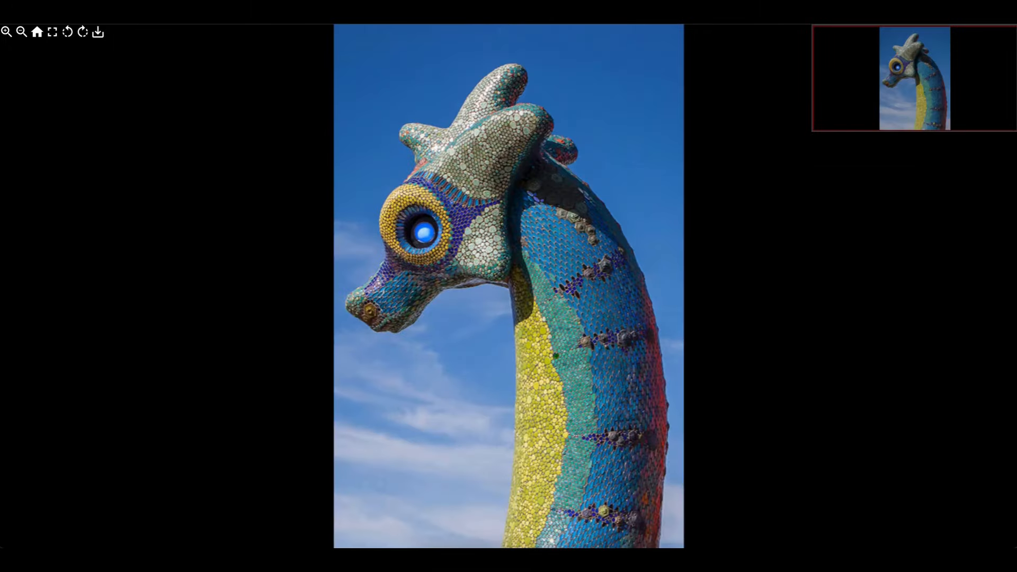
pyautogui.click(476, 9)
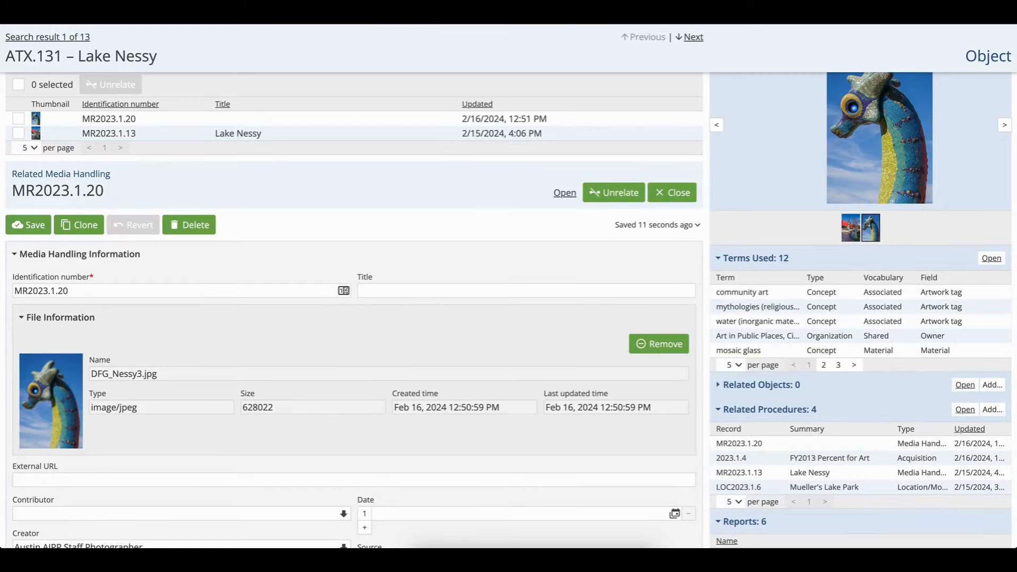
pyautogui.scroll(-1, 170, 347)
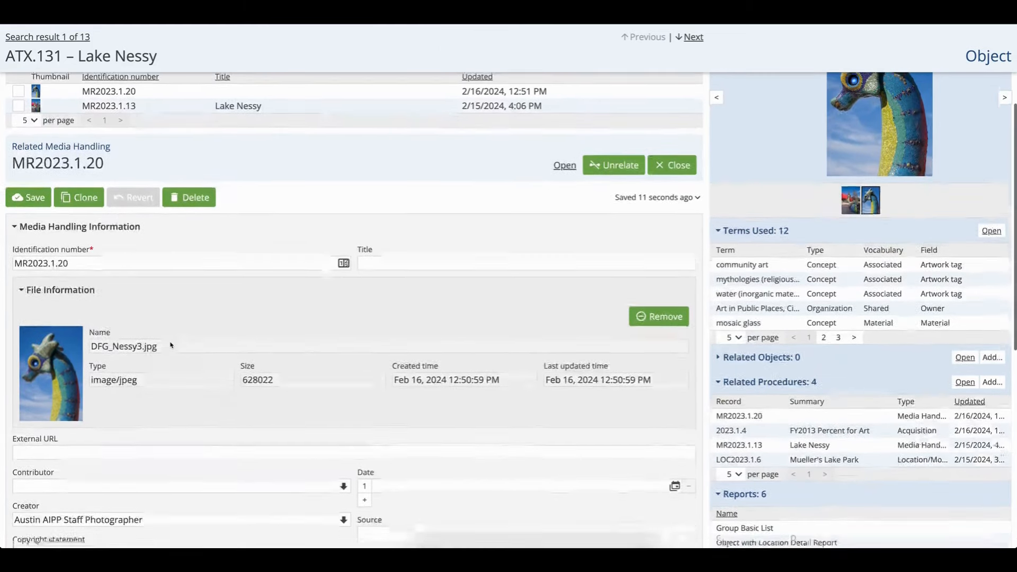
# Clone the media handling record, give it a new Media Resource identification number, and remove the copied file
pyautogui.click(80, 190)
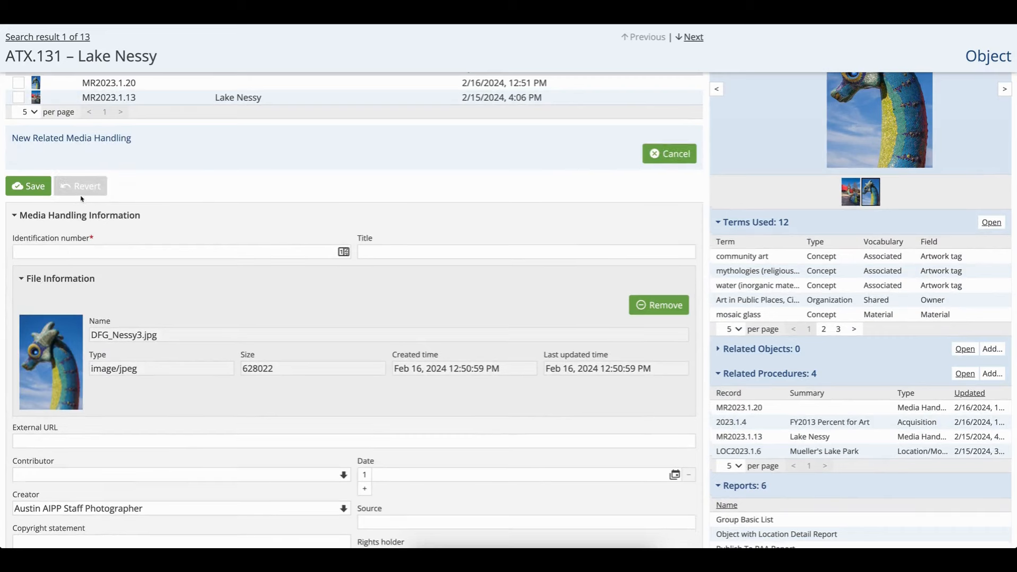
pyautogui.click(58, 251)
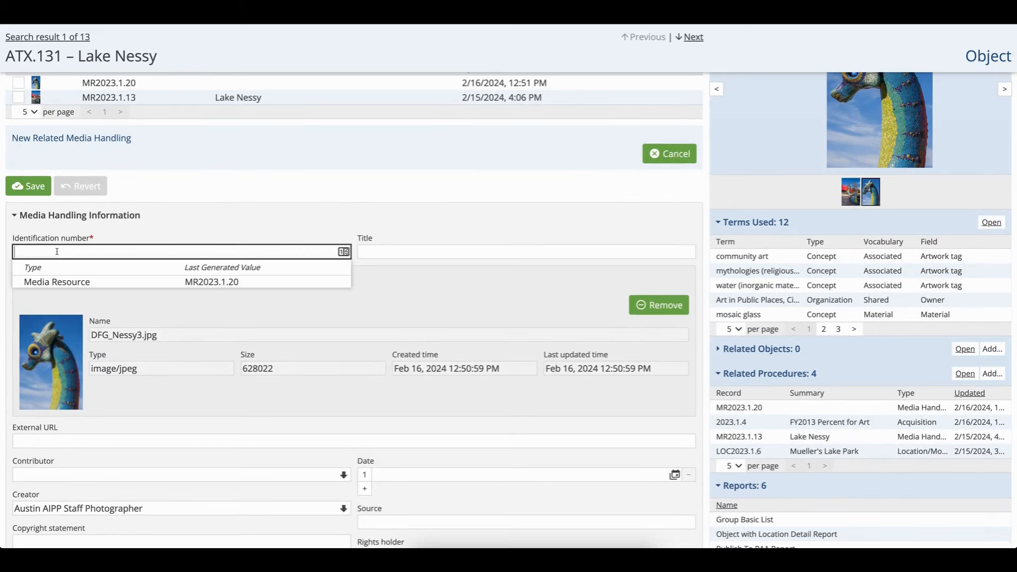
pyautogui.click(56, 282)
pyautogui.scroll(-1, 635, 271)
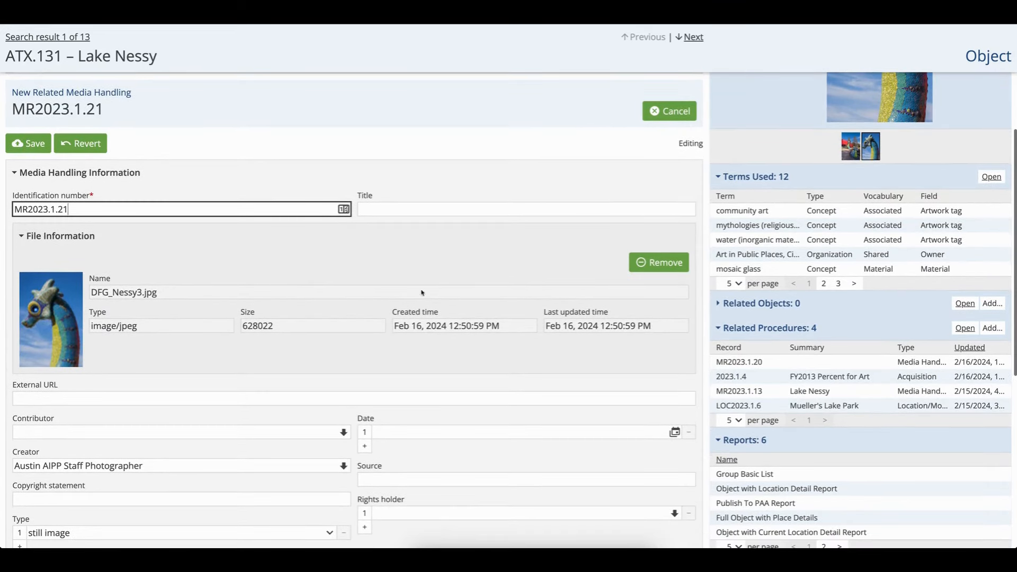
pyautogui.click(635, 270)
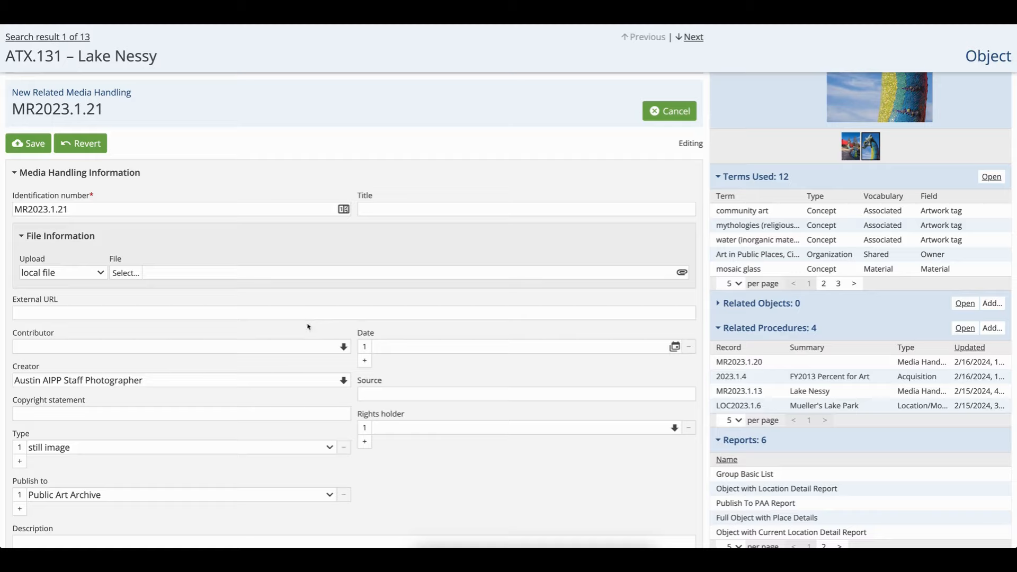
# Change the media type to document and clear the creator field
pyautogui.click(60, 445)
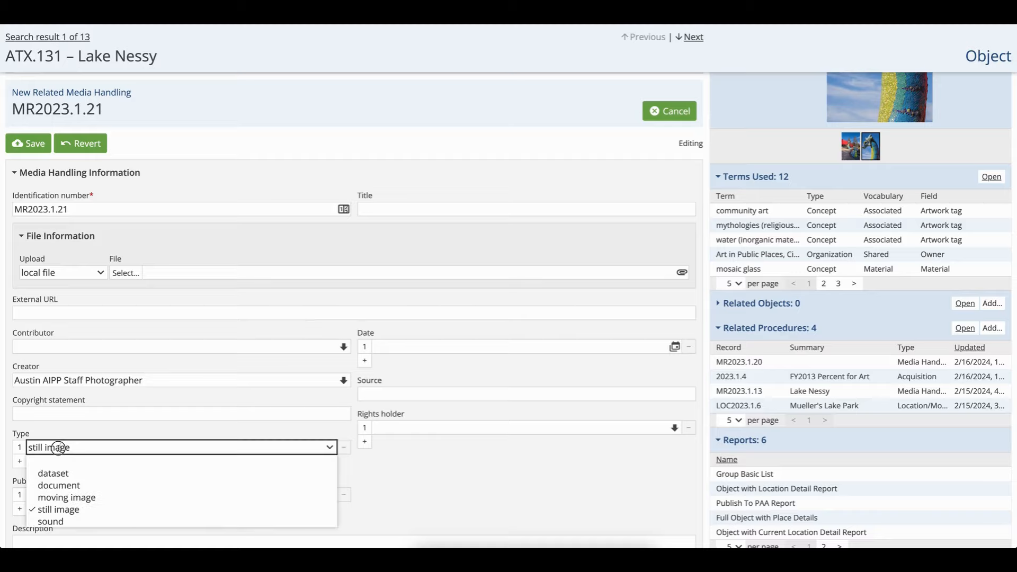
pyautogui.click(61, 482)
pyautogui.moveTo(157, 380); pyautogui.dragTo(13, 381)
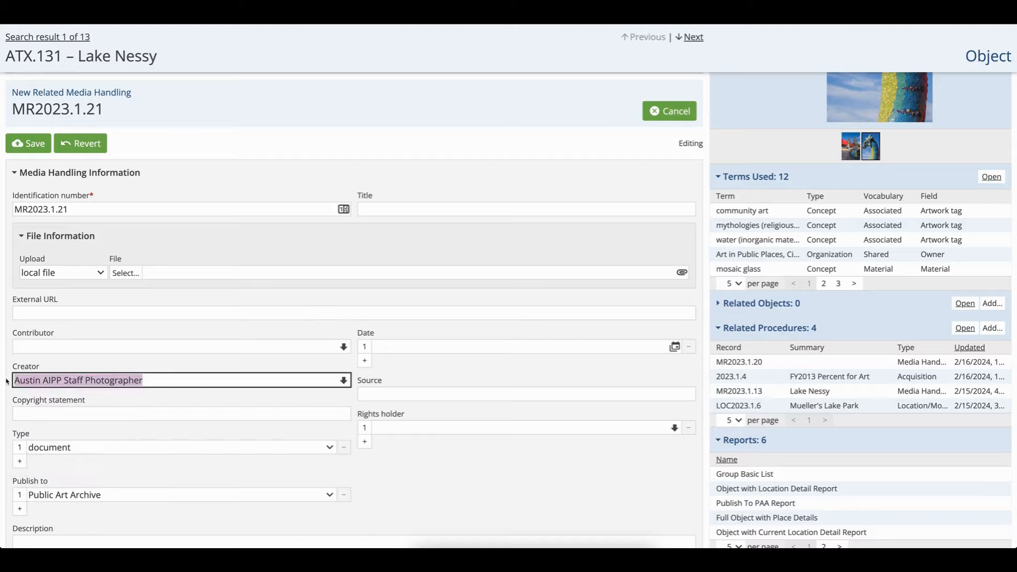
pyautogui.press('BackSpace')
# Title the new media handling record Concrete Invoice
pyautogui.click(368, 210)
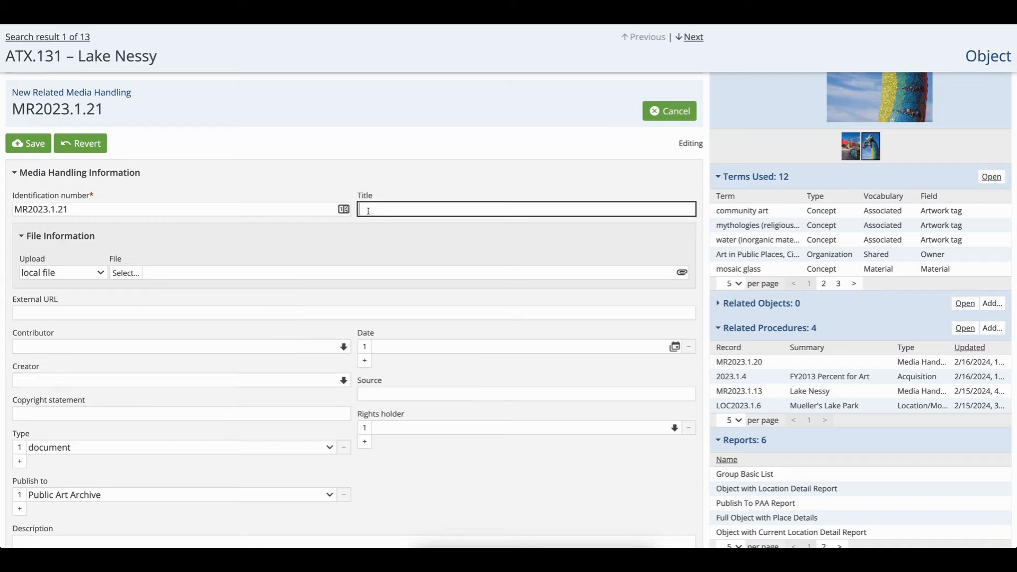
pyautogui.write('Concrete Invoice')
# Upload SAMPLE Invoice.pdf from Downloads as the local file and save the record
pyautogui.click(125, 272)
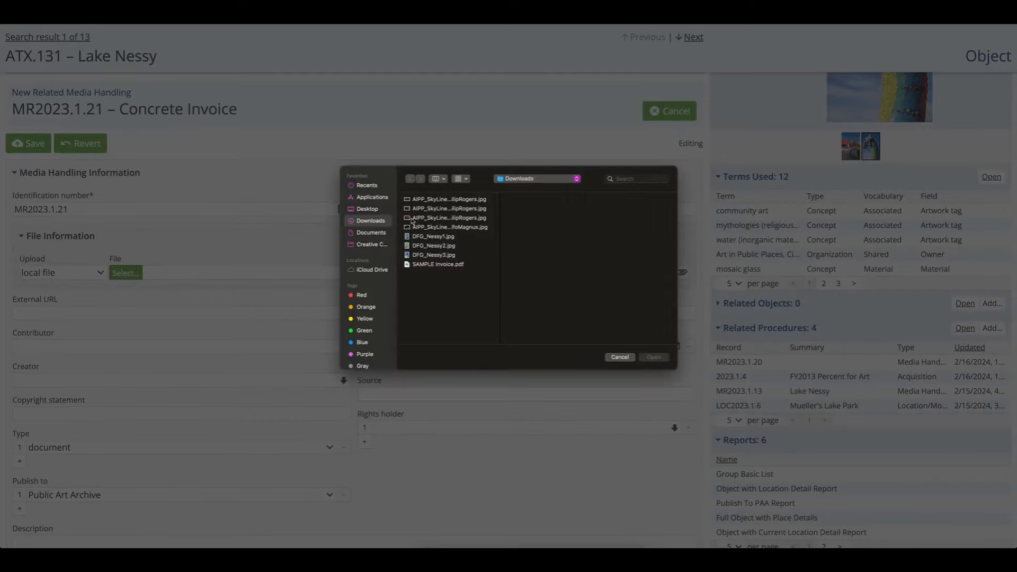
pyautogui.click(419, 268)
pyautogui.click(649, 358)
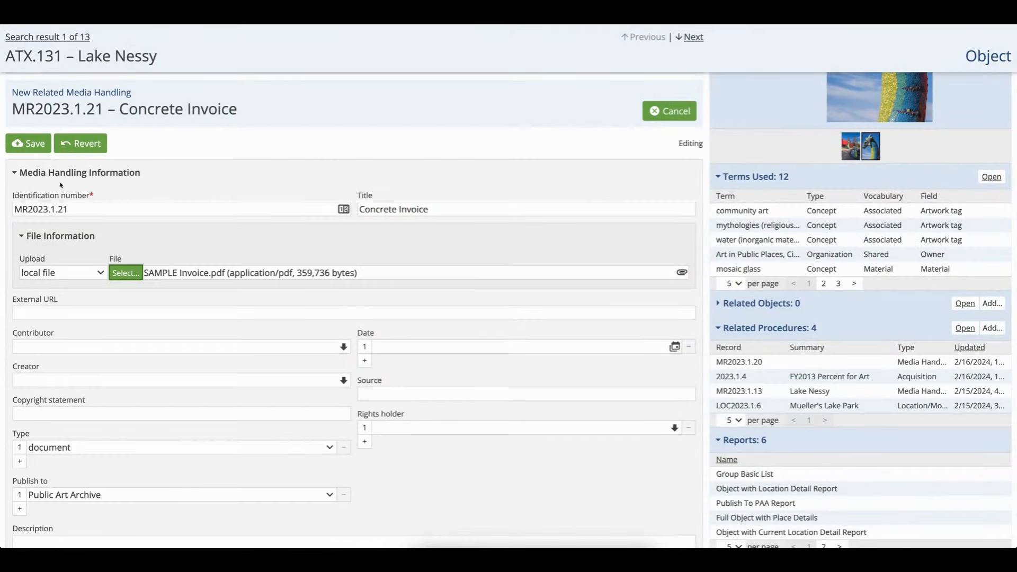
pyautogui.click(28, 143)
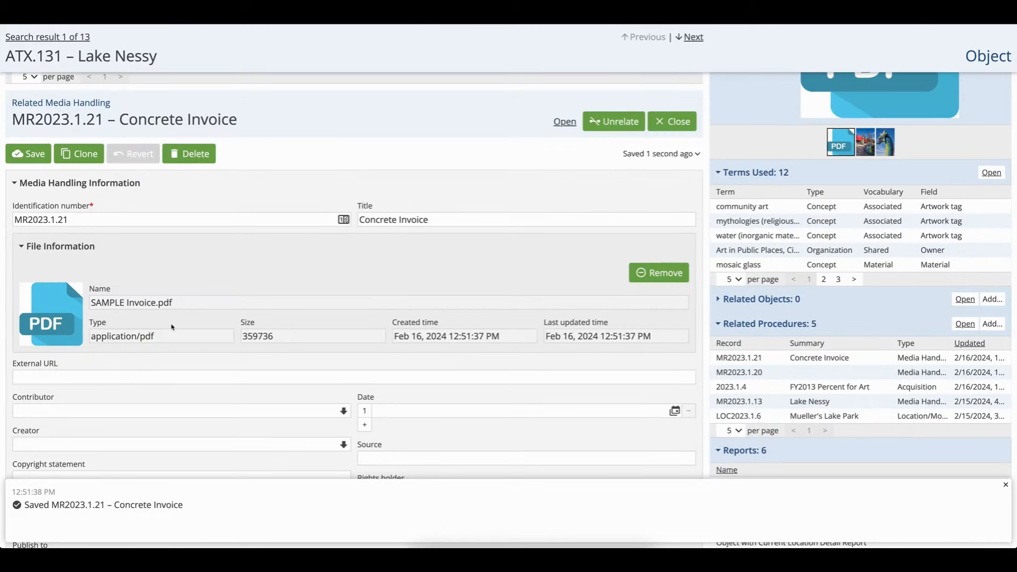
# Open the Concrete Invoice record on its own, set publish to None, and save it
pyautogui.click(565, 123)
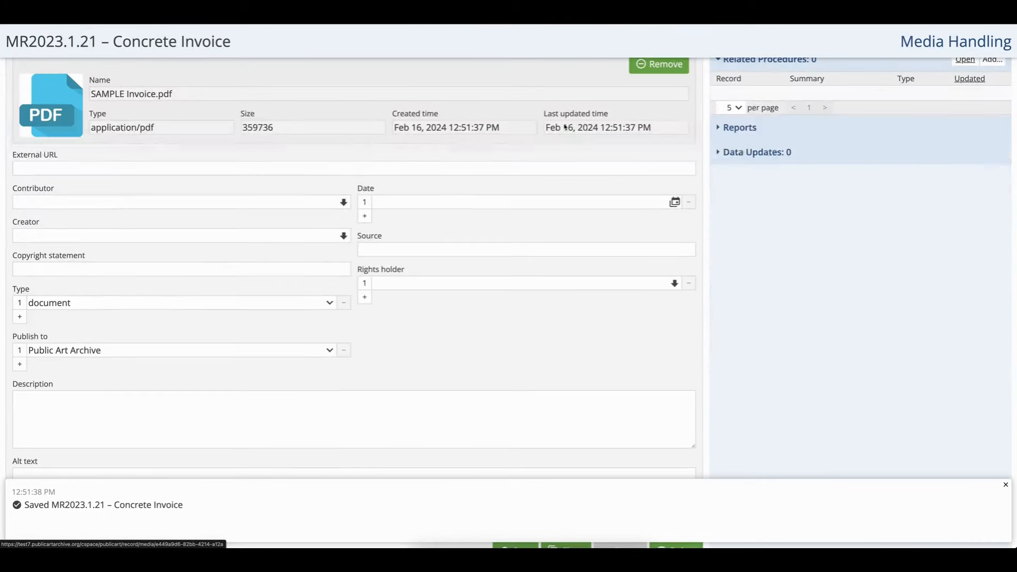
pyautogui.click(47, 350)
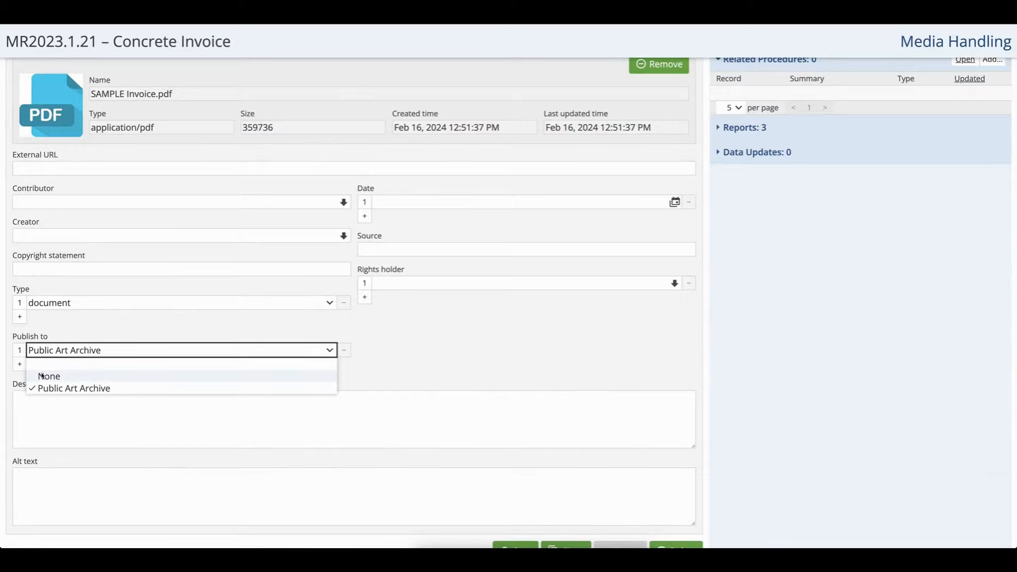
pyautogui.click(42, 376)
pyautogui.scroll(3, 45, 236)
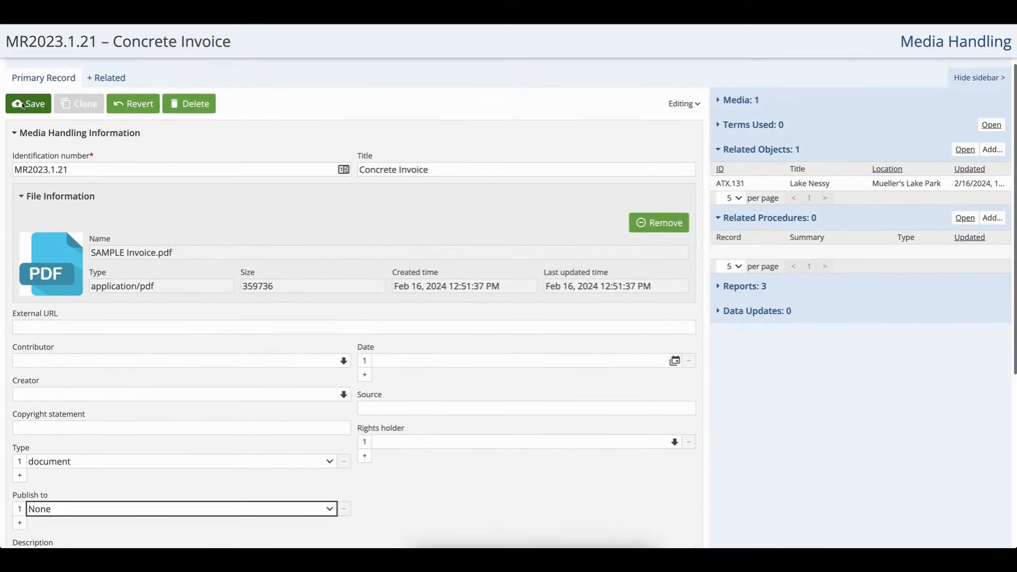
pyautogui.click(22, 105)
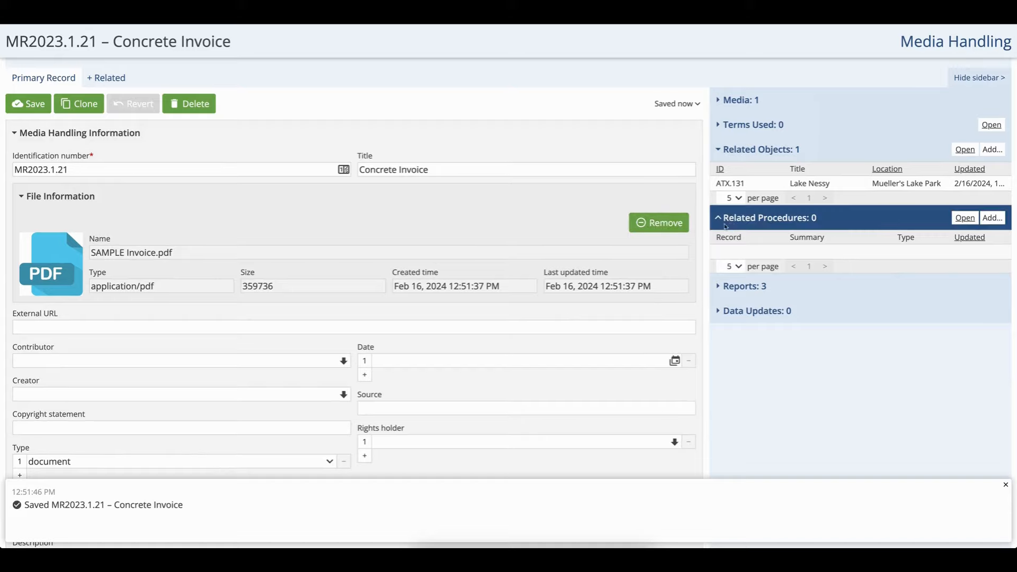
# Relate acquisition 2023.1.4 to the Concrete Invoice record as a related procedure
pyautogui.click(983, 222)
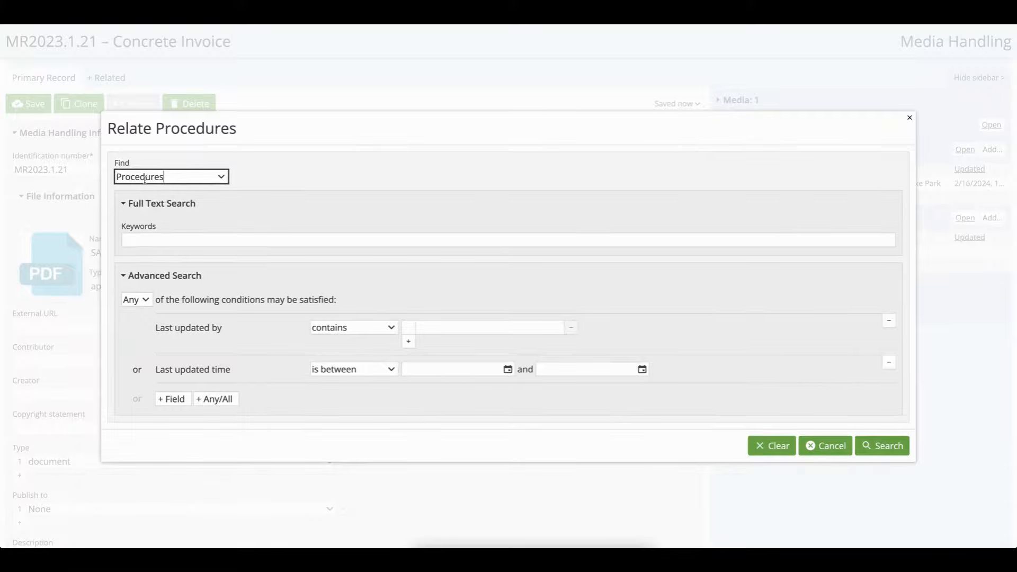
pyautogui.click(144, 177)
pyautogui.click(141, 201)
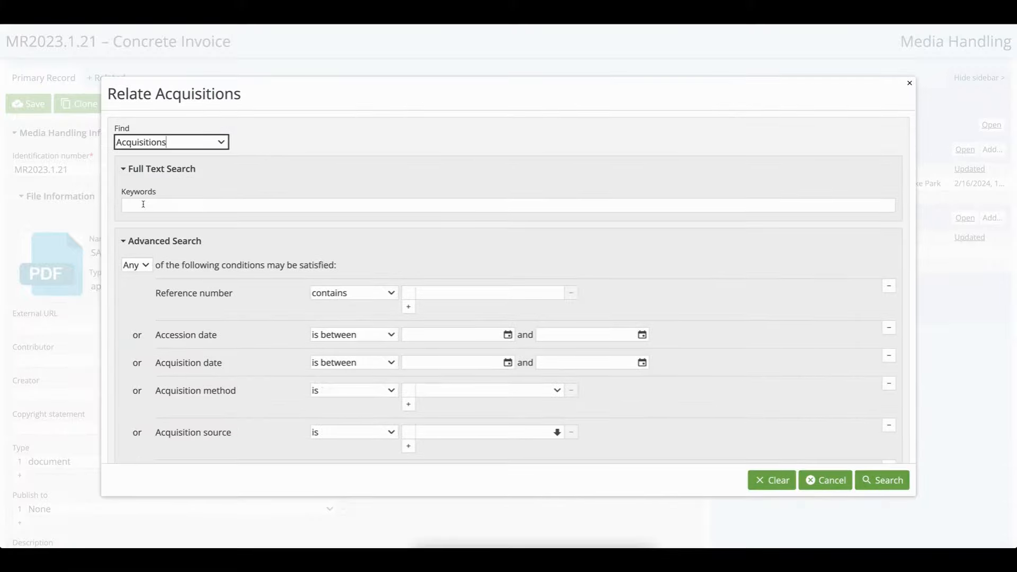
pyautogui.click(143, 204)
pyautogui.press('Return')
pyautogui.click(157, 315)
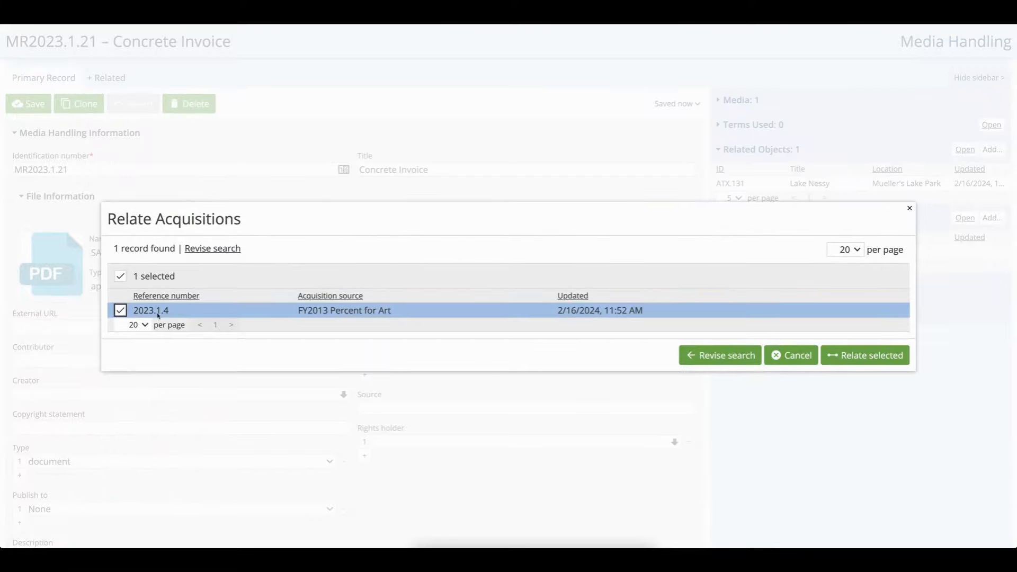
pyautogui.click(865, 355)
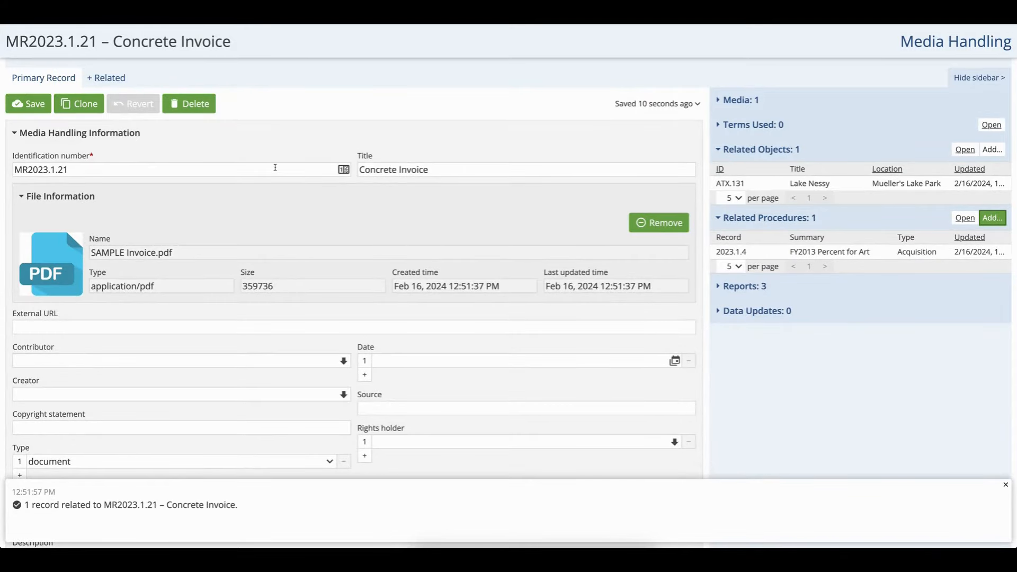
# Open the related acquisition 2023.1.4 and review its details
pyautogui.scroll(2, 275, 167)
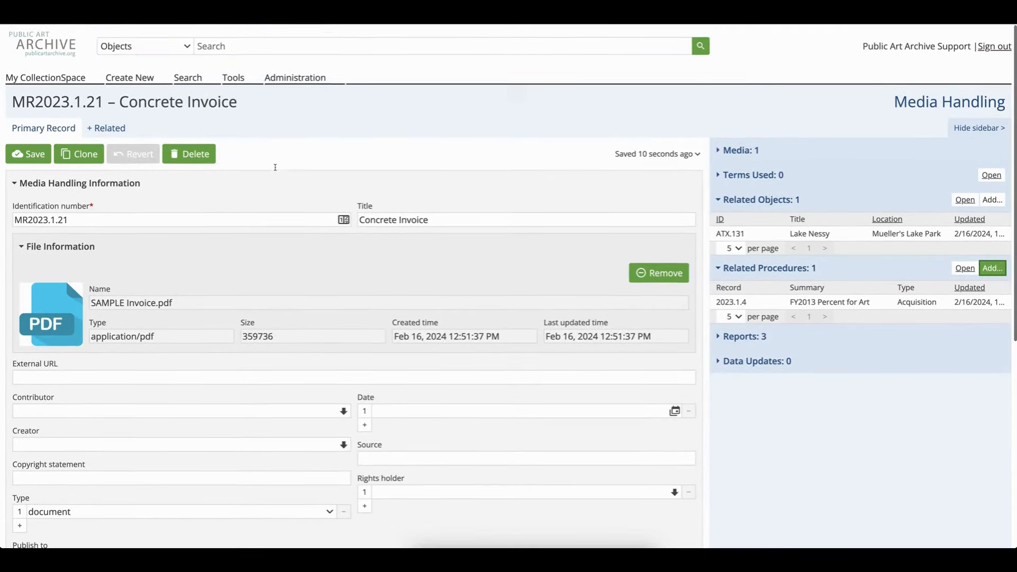
pyautogui.click(844, 364)
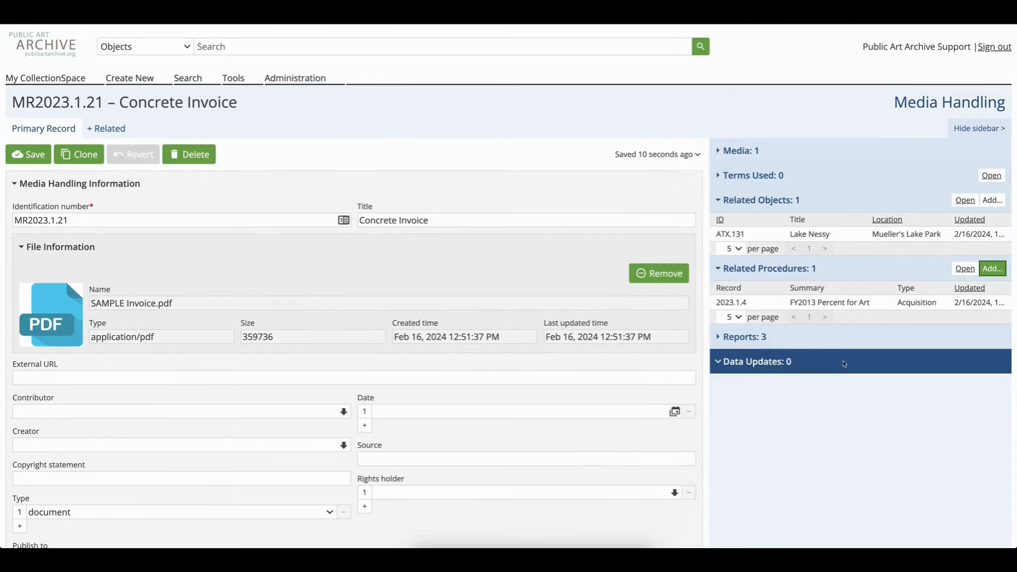
pyautogui.click(821, 306)
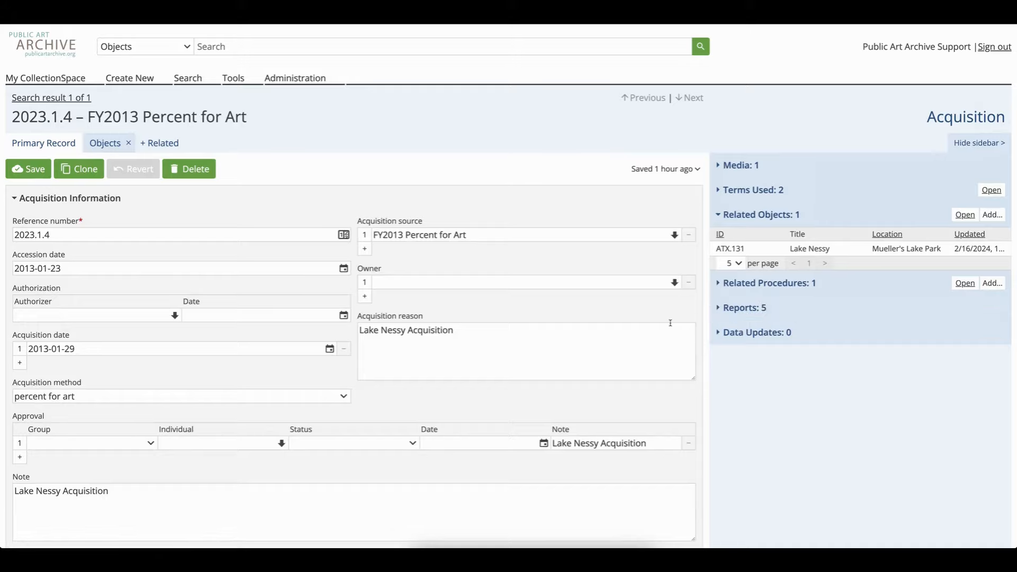
pyautogui.scroll(-1, 666, 326)
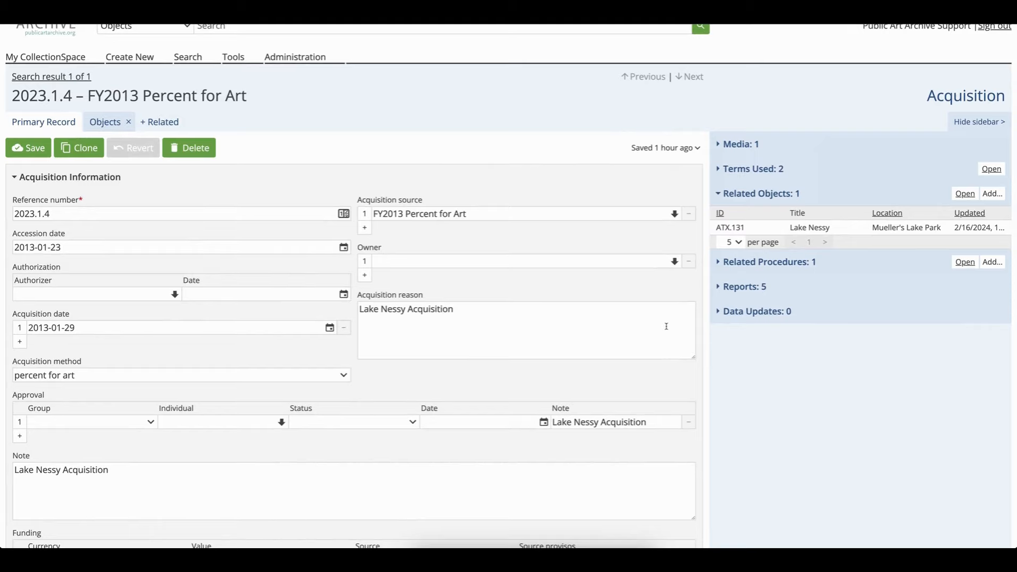
pyautogui.scroll(1, 666, 326)
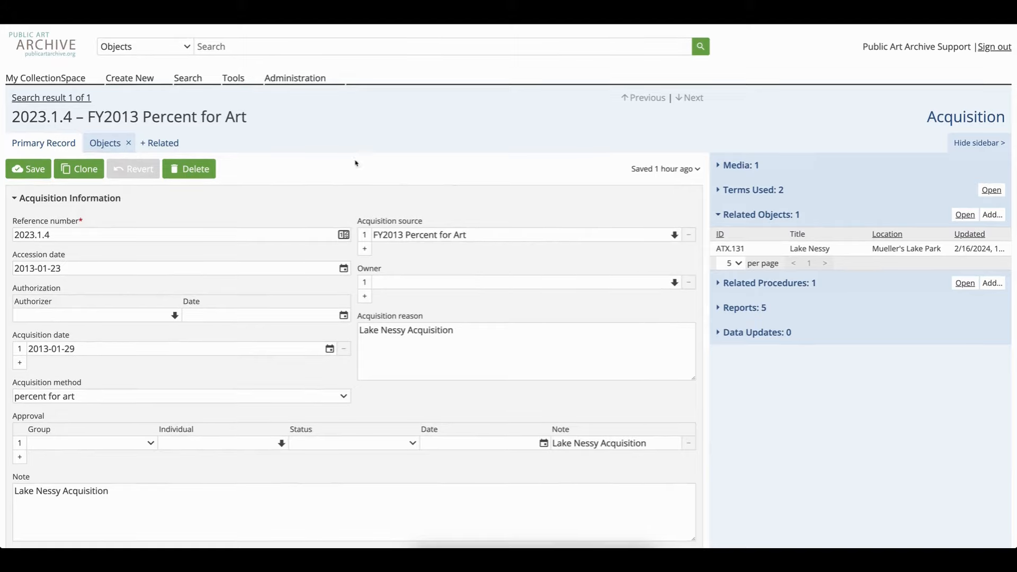
# Run a blank object search and open the ATX.132 SkyLines record
pyautogui.click(209, 47)
pyautogui.press('Return')
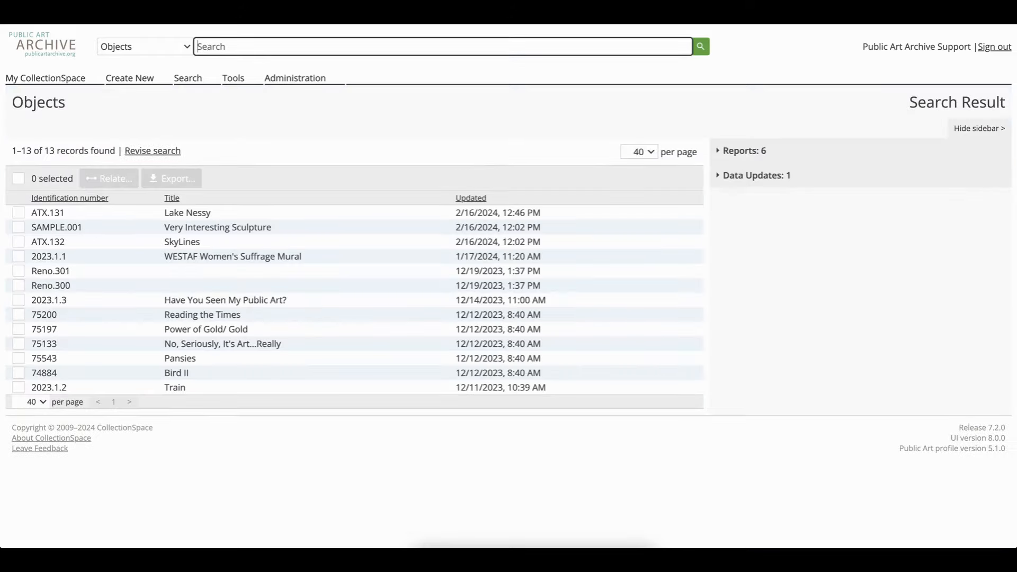
pyautogui.click(216, 244)
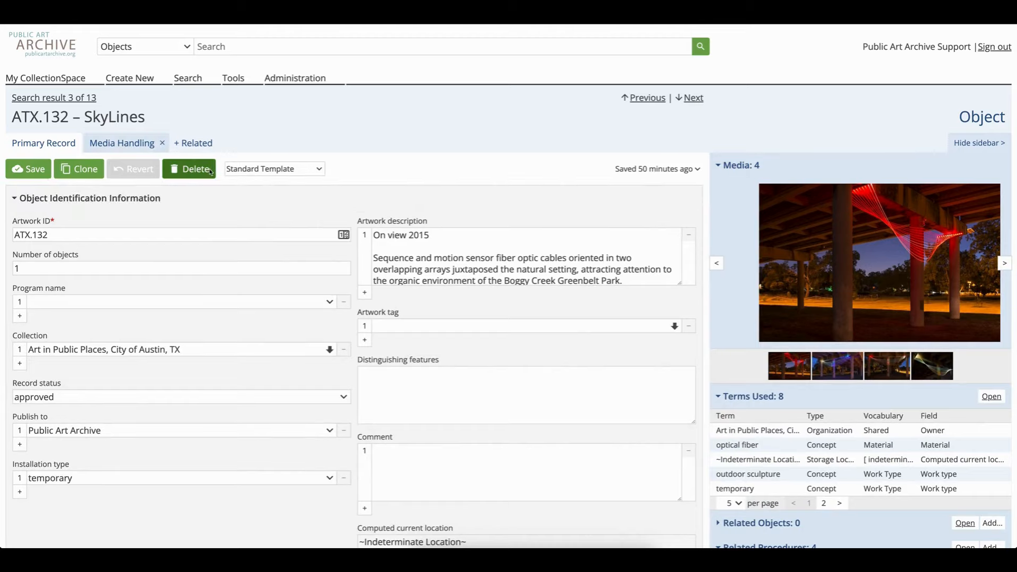
# Add a related Location/Movement/Inventory tab to the SkyLines record
pyautogui.scroll(-1, 208, 189)
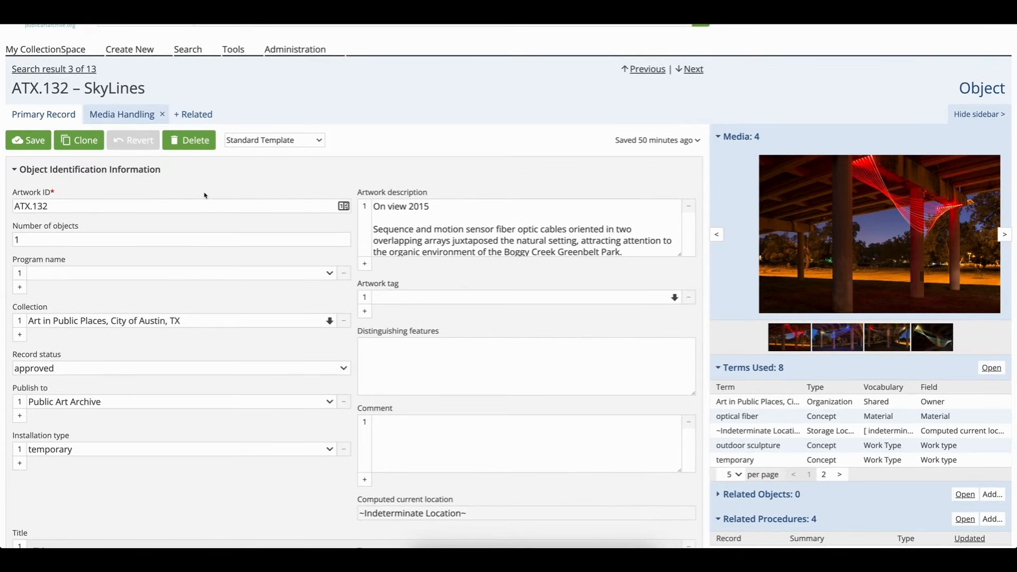
pyautogui.click(192, 115)
pyautogui.scroll(-3, 239, 191)
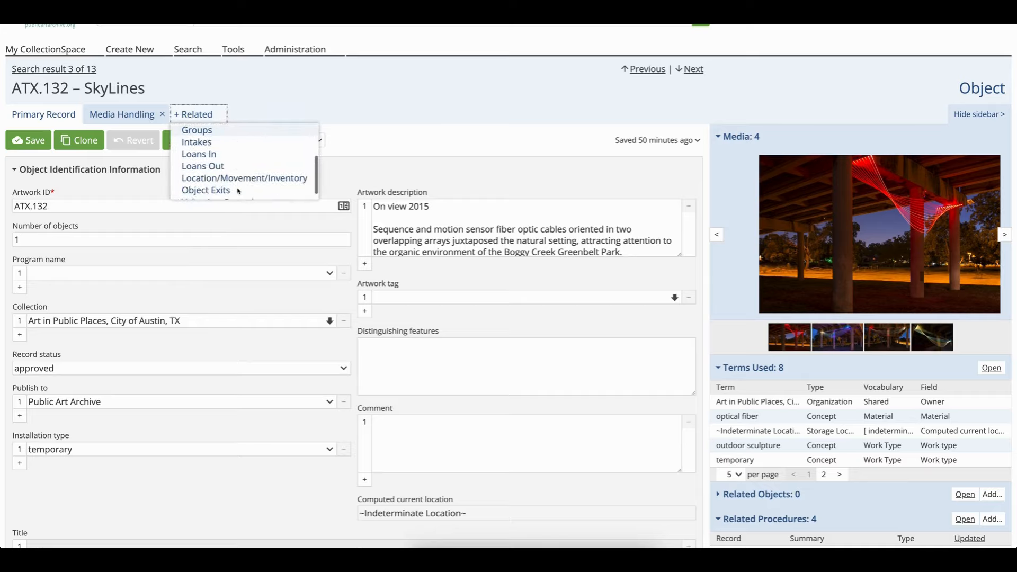
pyautogui.click(243, 182)
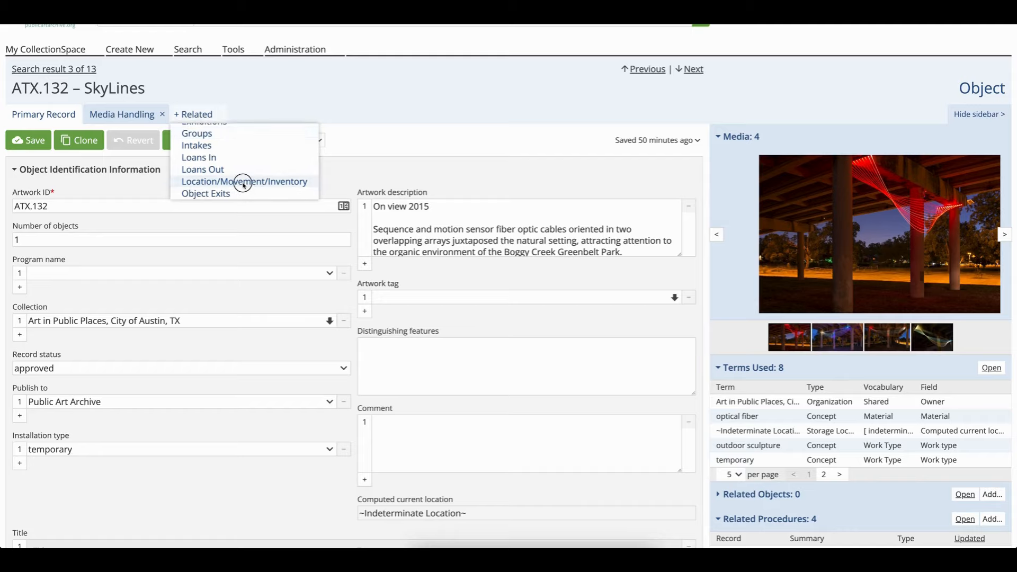
# Create a new related location record with a generated Location reference number
pyautogui.click(43, 141)
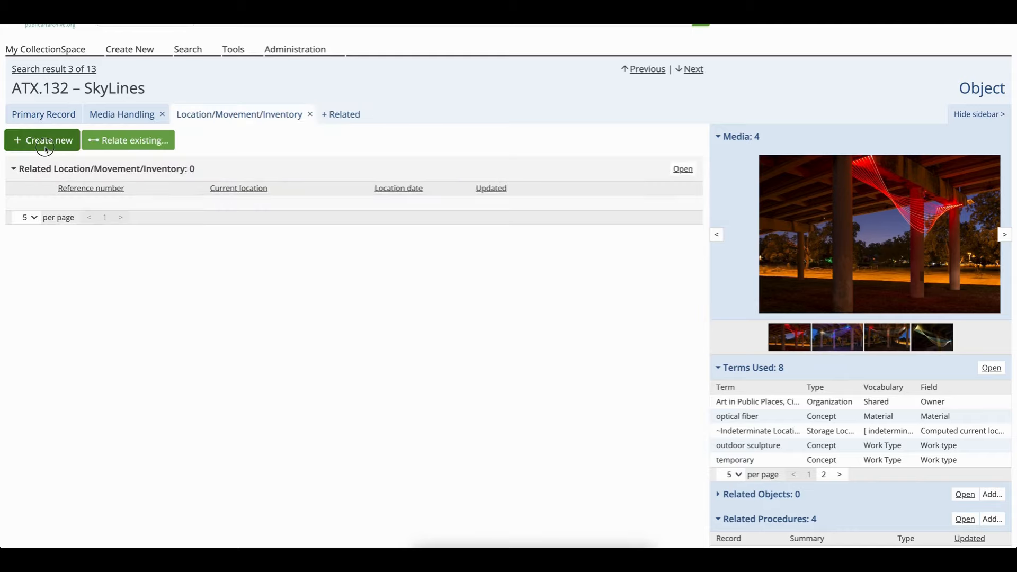
pyautogui.click(44, 354)
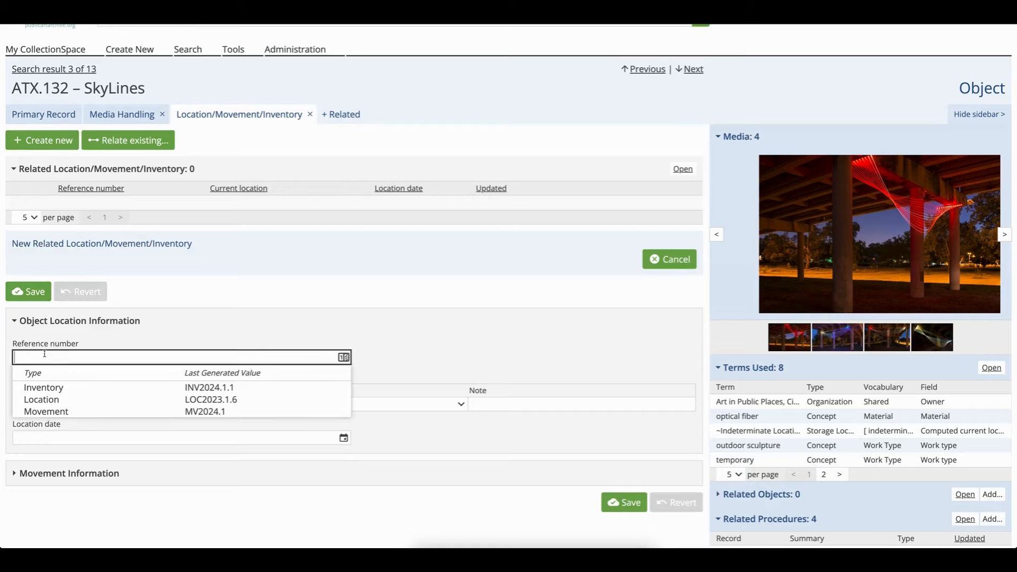
pyautogui.click(47, 404)
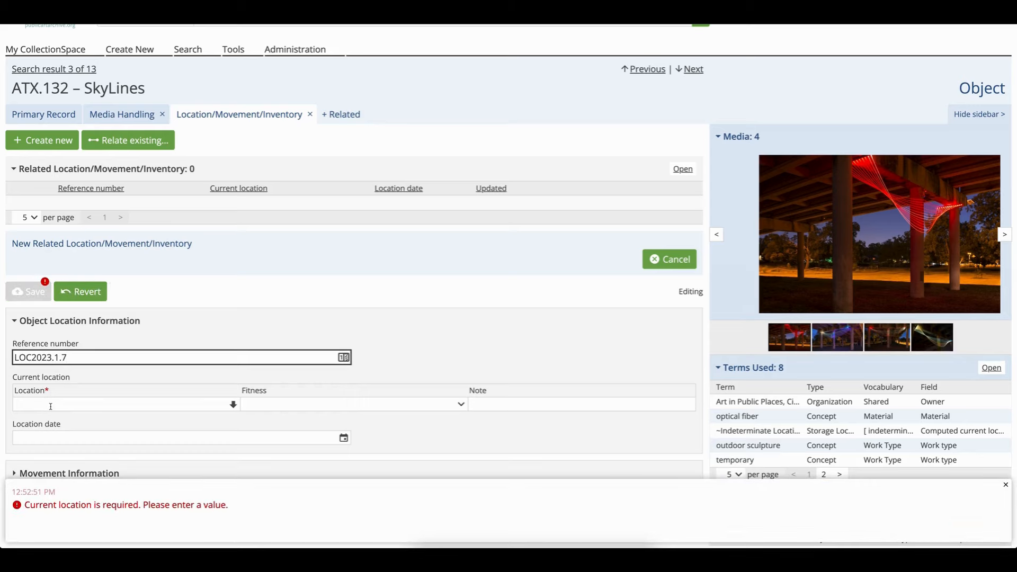
# Set the current location to Boggy Creek Greenbelt Park
pyautogui.click(50, 406)
pyautogui.scroll(-1, 50, 406)
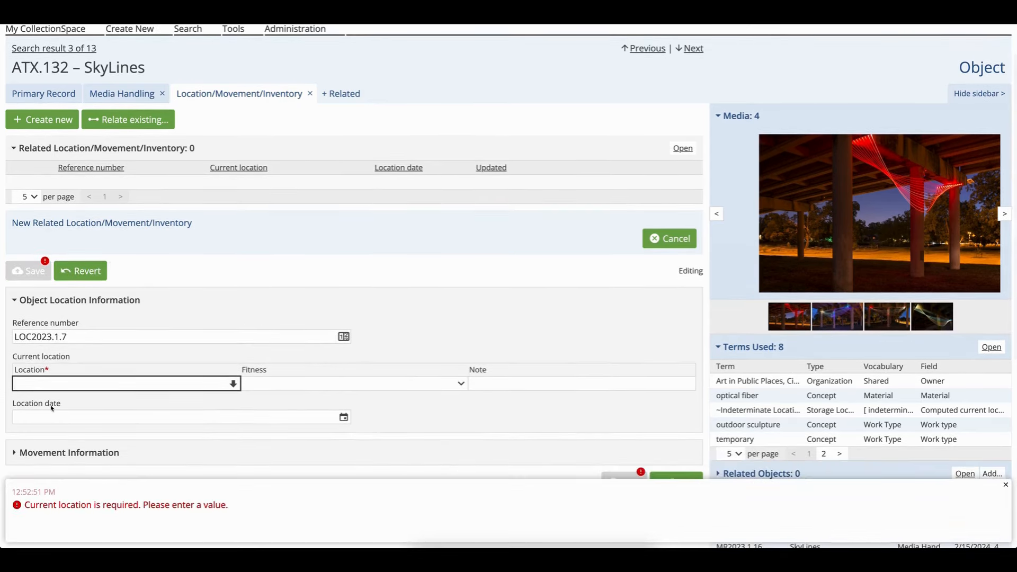
pyautogui.write('Bogg')
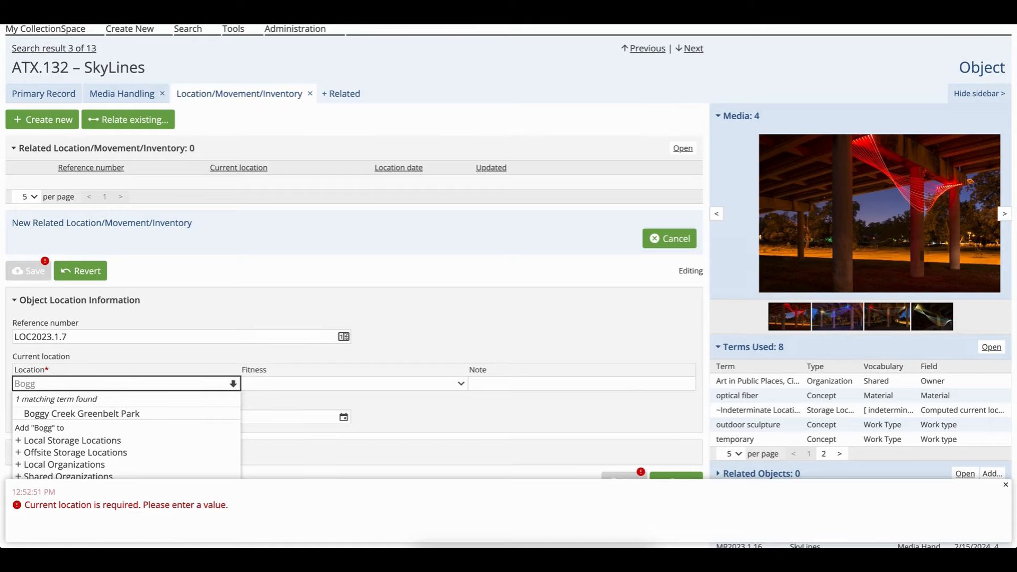
pyautogui.click(72, 414)
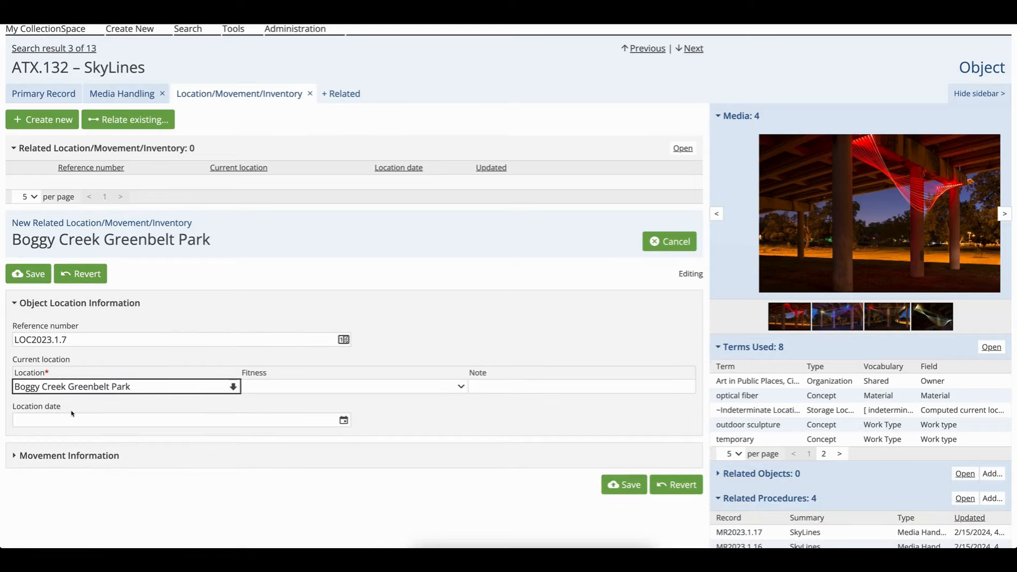
pyautogui.scroll(-1, 71, 413)
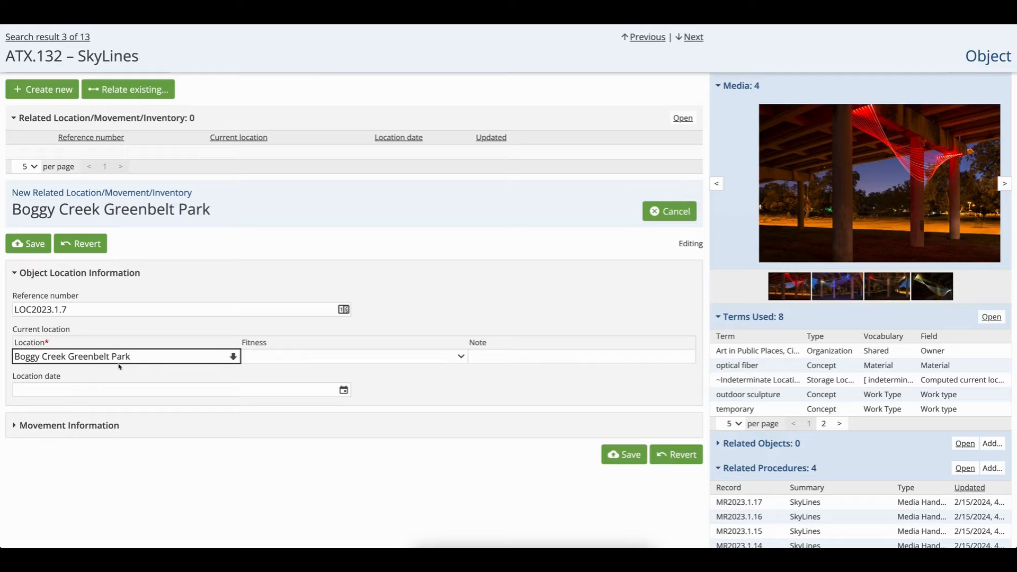
# Set the location date to 2015-06-01 and save the Boggy Creek Greenbelt Park location record
pyautogui.click(134, 356)
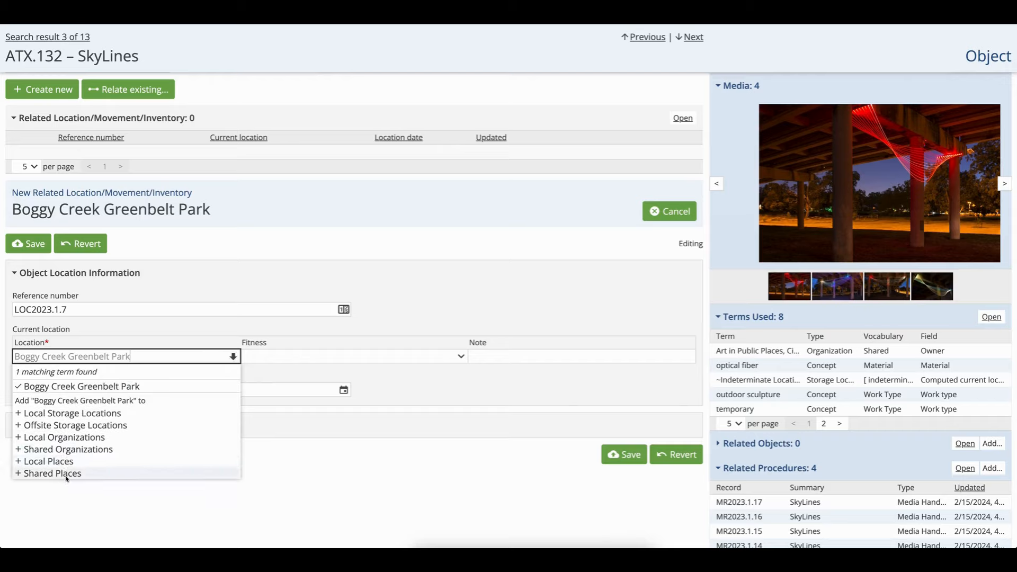
pyautogui.click(196, 386)
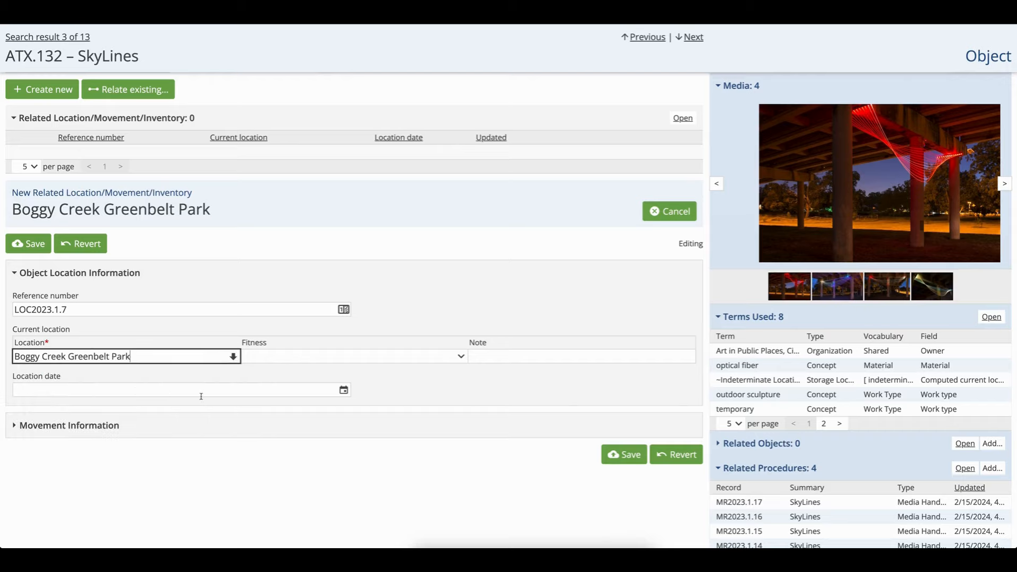
pyautogui.click(258, 393)
pyautogui.write('2015')
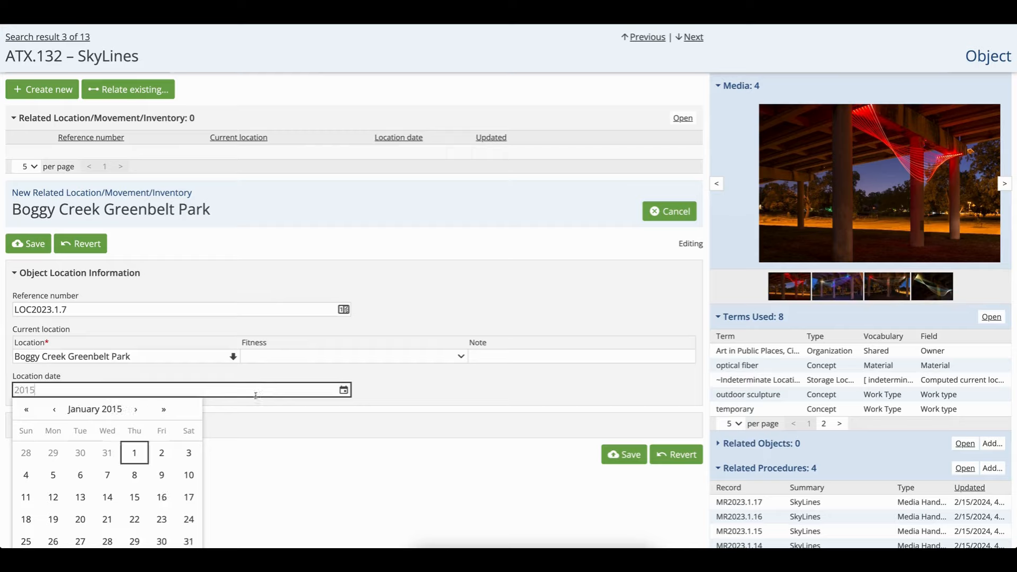
pyautogui.click(136, 412)
pyautogui.click(137, 412)
pyautogui.click(137, 412)
pyautogui.click(136, 412)
pyautogui.click(137, 412)
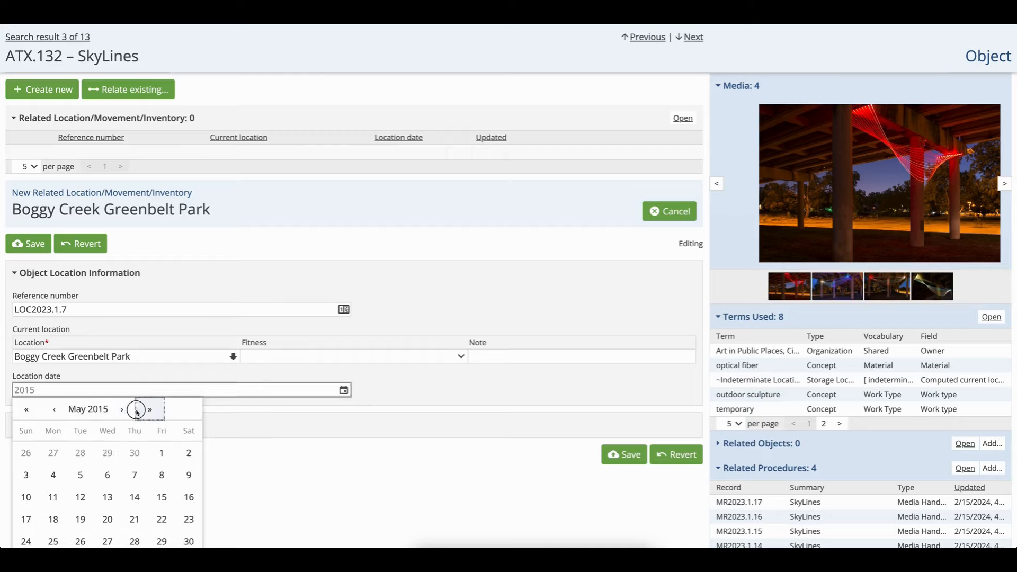
pyautogui.click(139, 411)
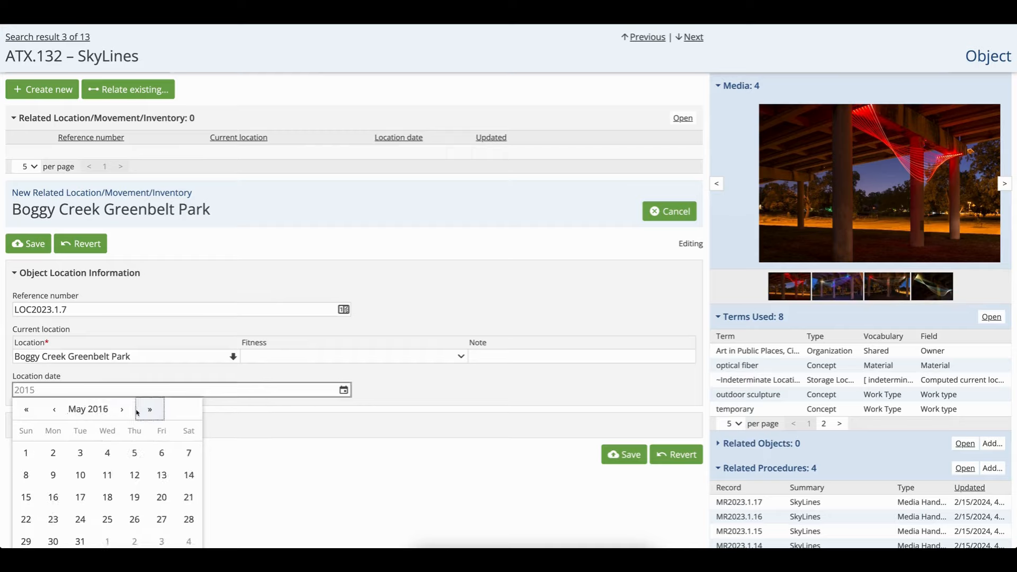
pyautogui.click(29, 410)
pyautogui.click(123, 410)
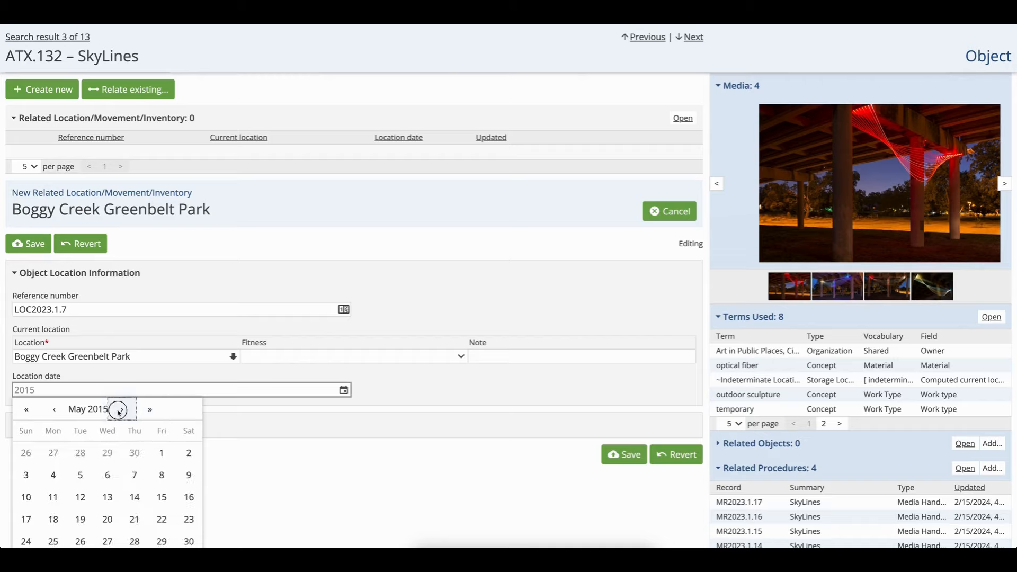
pyautogui.click(52, 453)
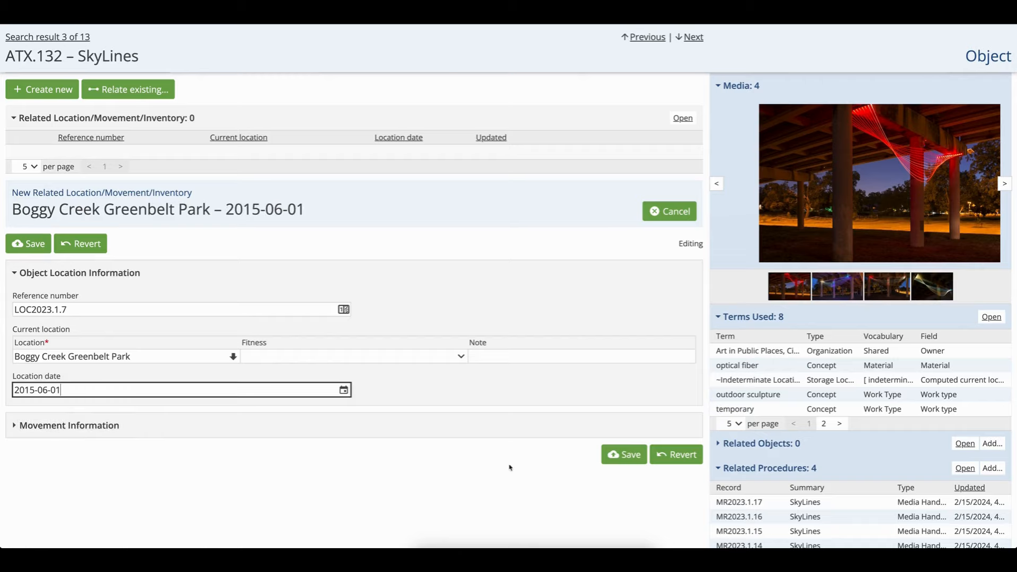
pyautogui.click(632, 459)
pyautogui.click(619, 318)
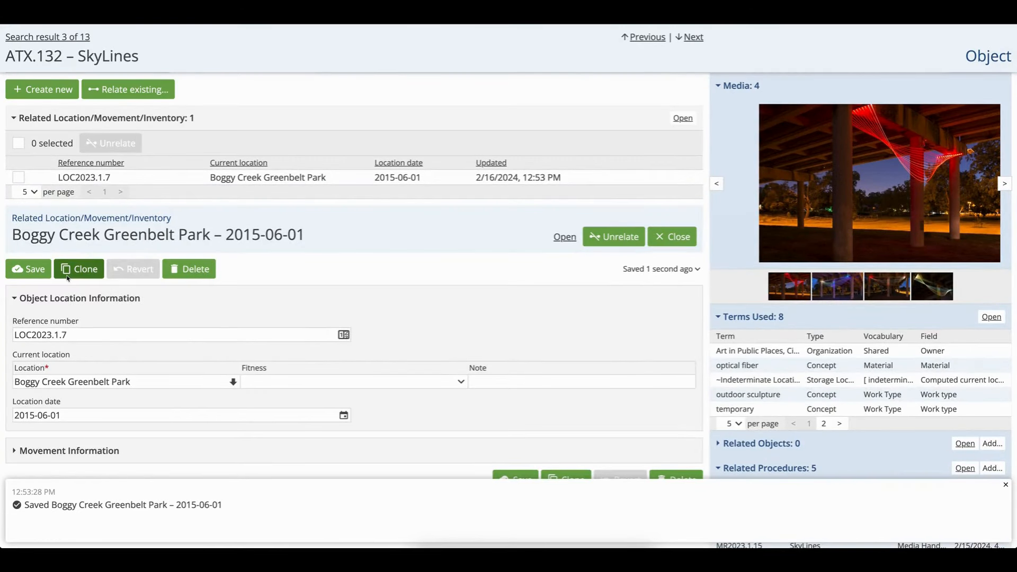
# Create another related location record with a generated reference number and current location Public Art Storage
pyautogui.click(70, 275)
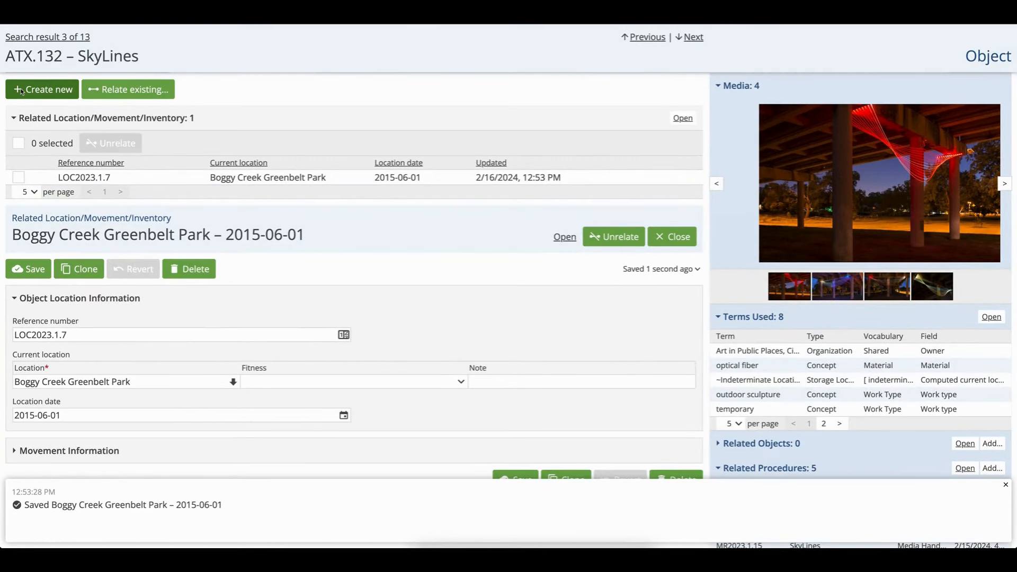
pyautogui.click(35, 334)
pyautogui.click(33, 371)
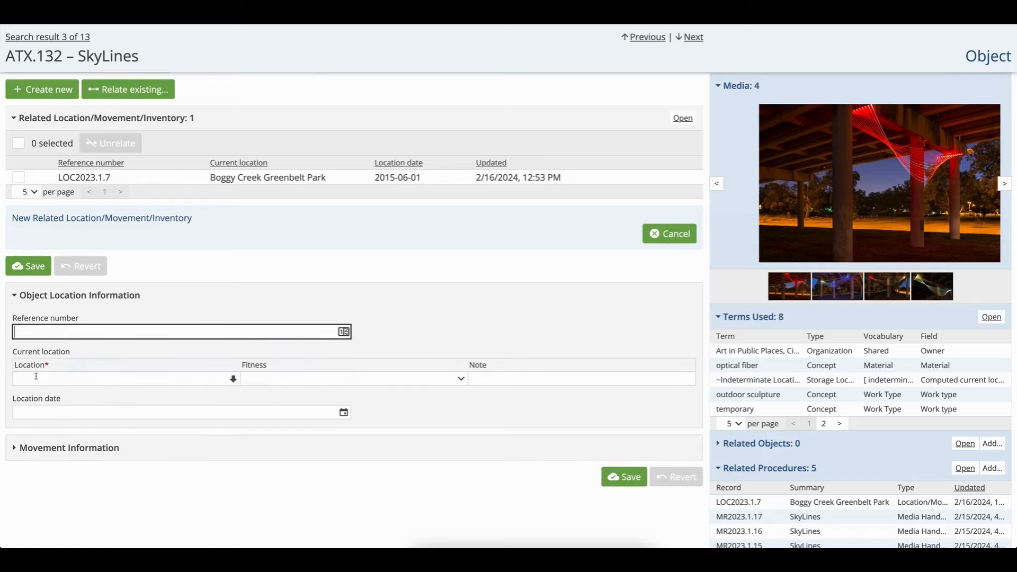
pyautogui.click(33, 381)
pyautogui.write('Public A')
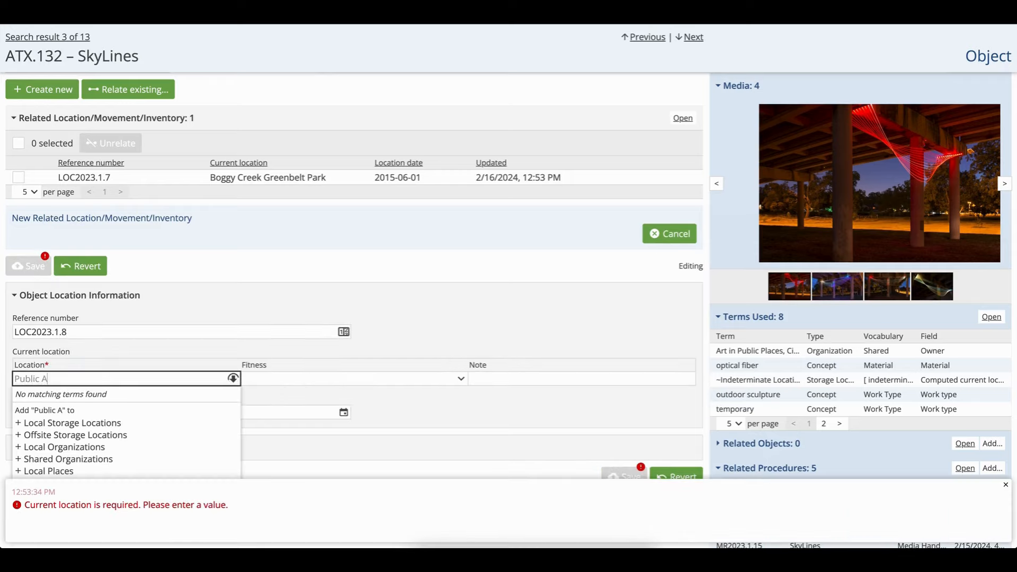
pyautogui.write('rt Storage')
pyautogui.scroll(-1, 39, 413)
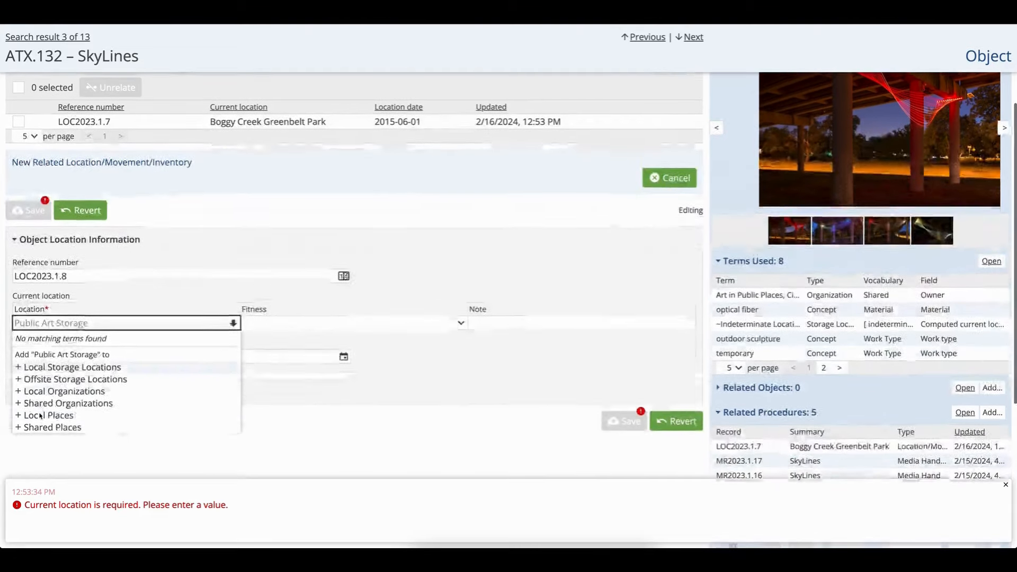
pyautogui.click(73, 363)
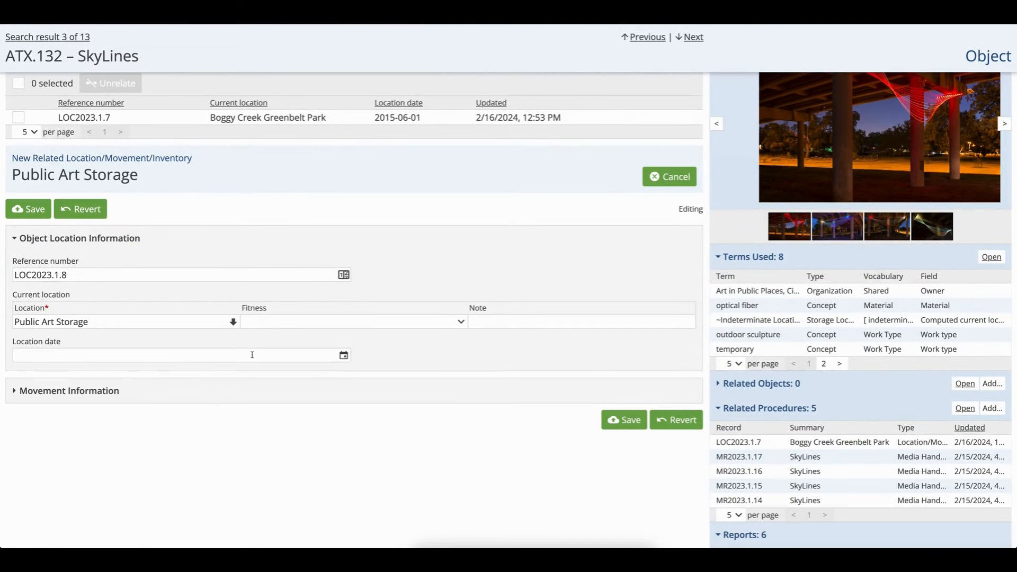
# Set the location date to today and save the record without locking it
pyautogui.click(252, 354)
pyautogui.write('today')
pyautogui.press('Return')
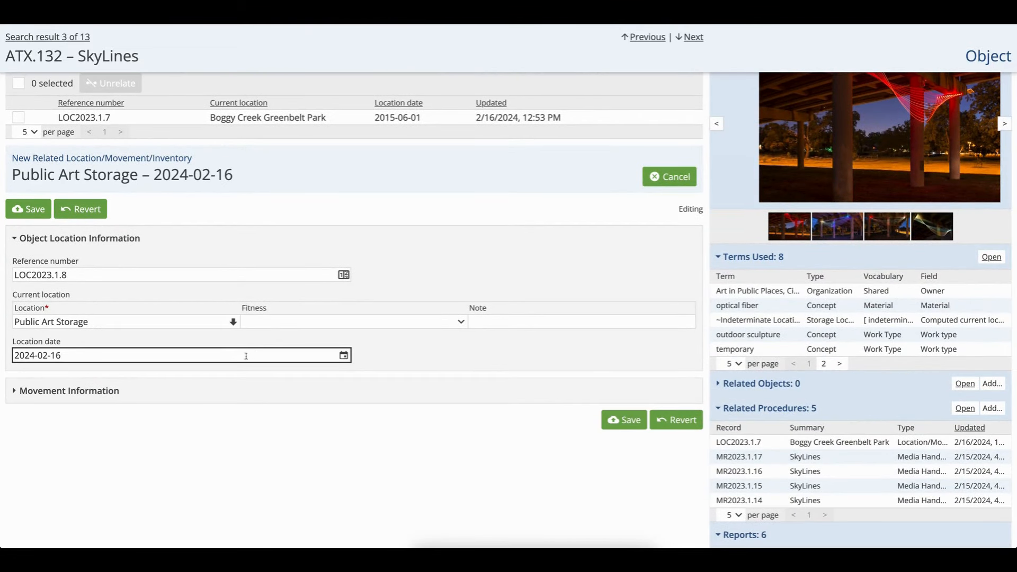
pyautogui.click(620, 427)
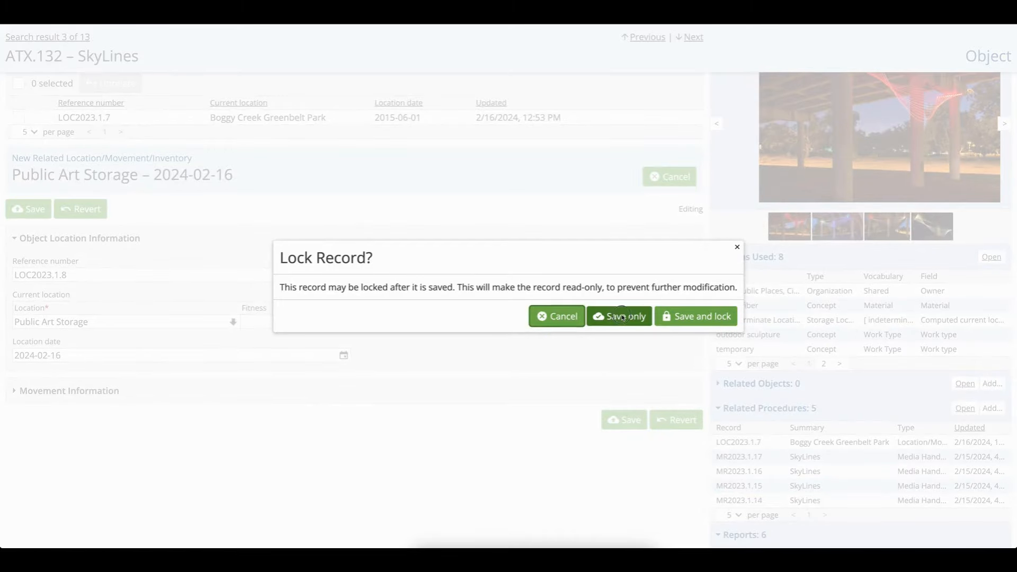
pyautogui.click(623, 315)
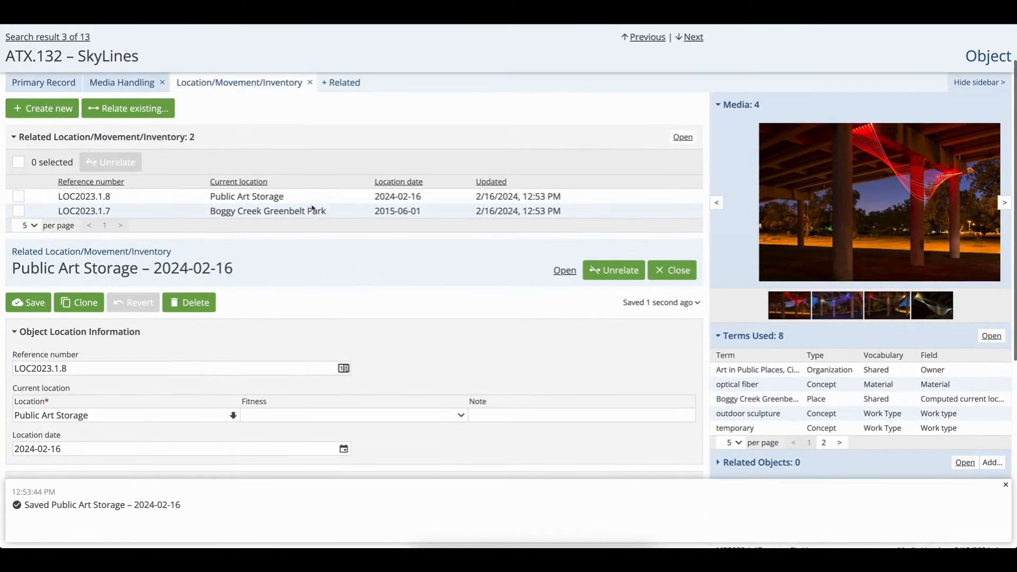
# Run a blank object search and open the SAMPLE.001 Very Interesting Sculpture record
pyautogui.scroll(-1, 312, 206)
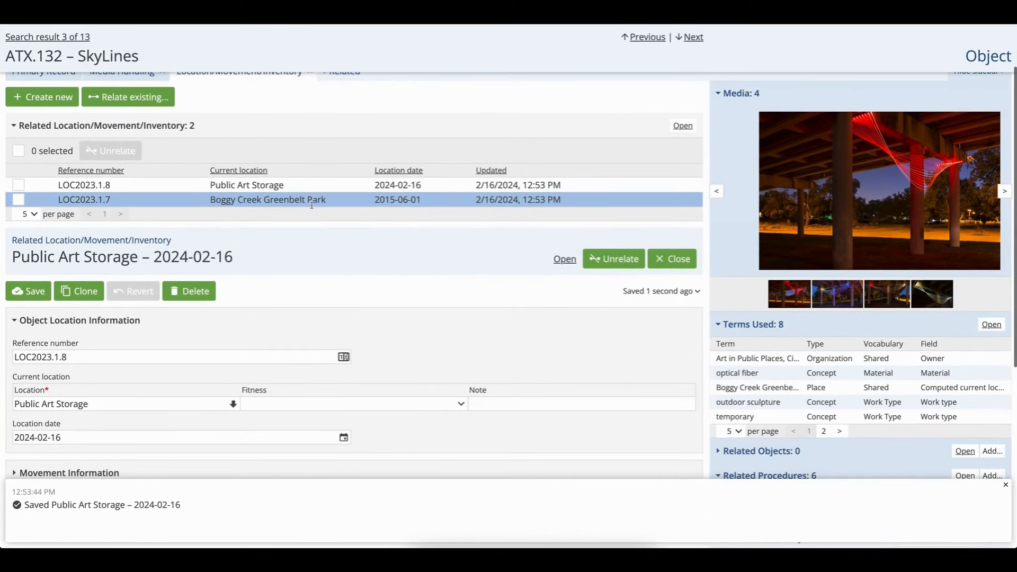
pyautogui.scroll(1, 226, 140)
pyautogui.scroll(1, 226, 140)
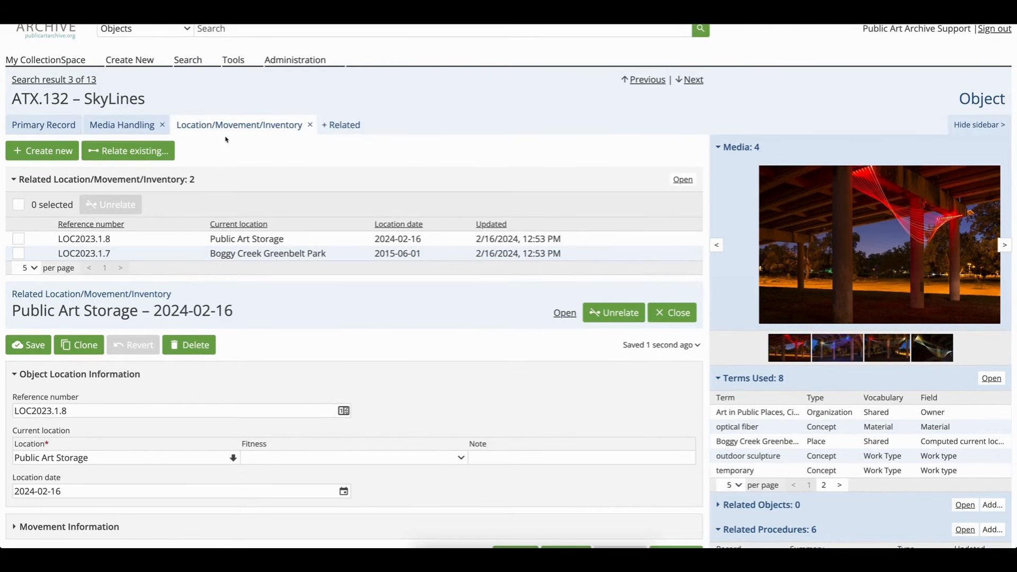
pyautogui.scroll(1, 222, 100)
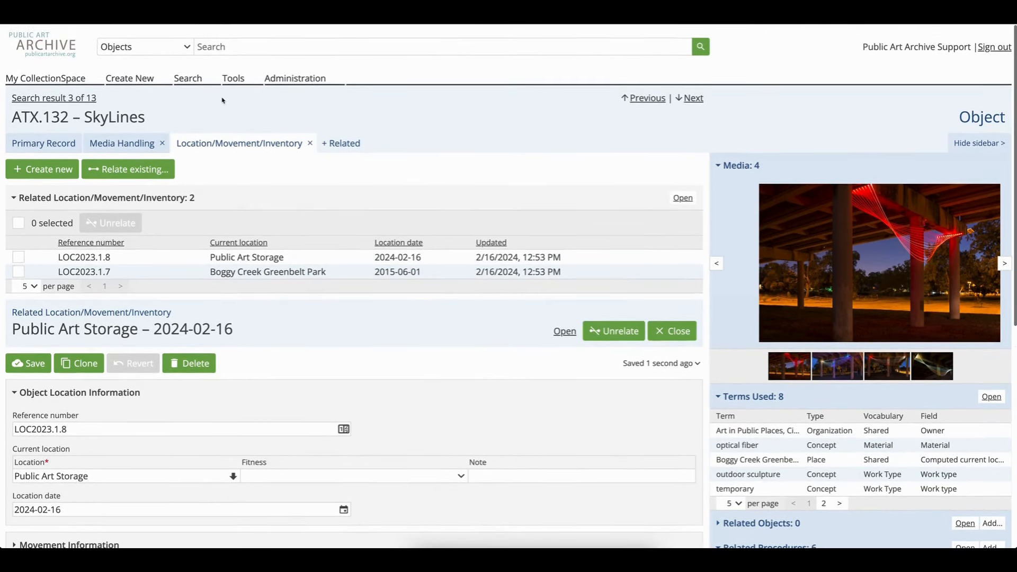
pyautogui.click(213, 47)
pyautogui.press('Return')
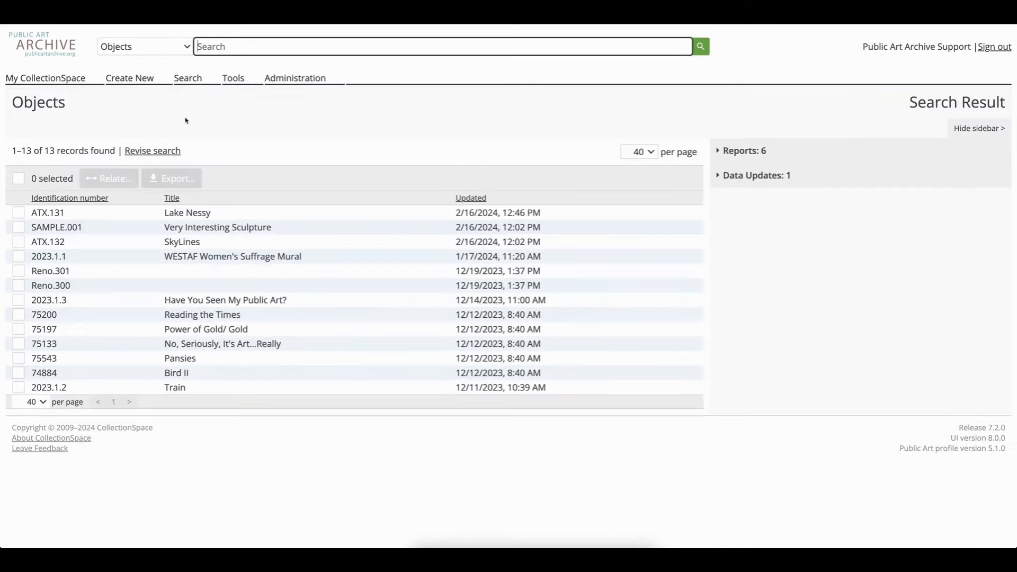
pyautogui.click(187, 230)
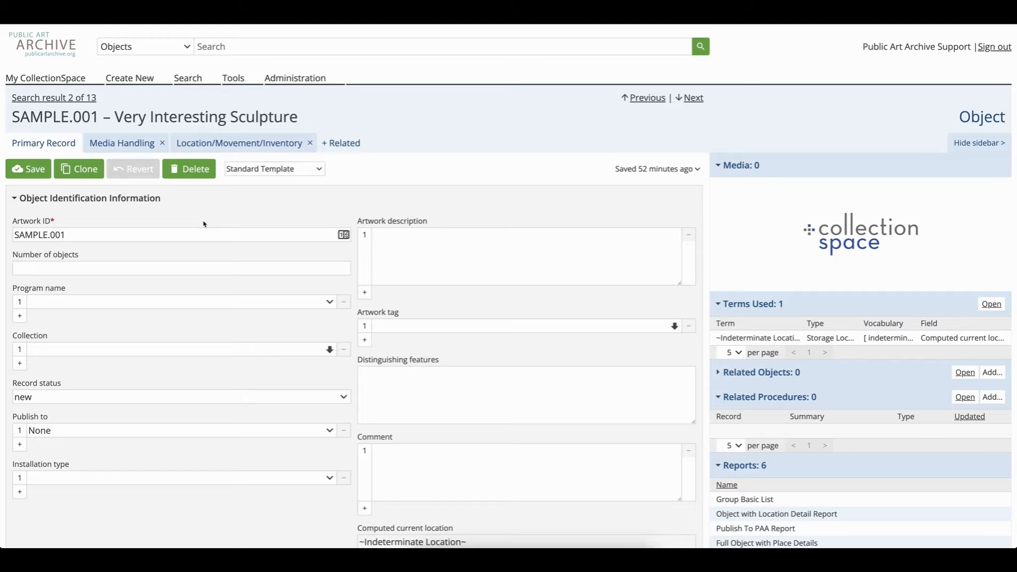
# Add a related Object Exits tab to the Very Interesting Sculpture record
pyautogui.scroll(-1, 204, 224)
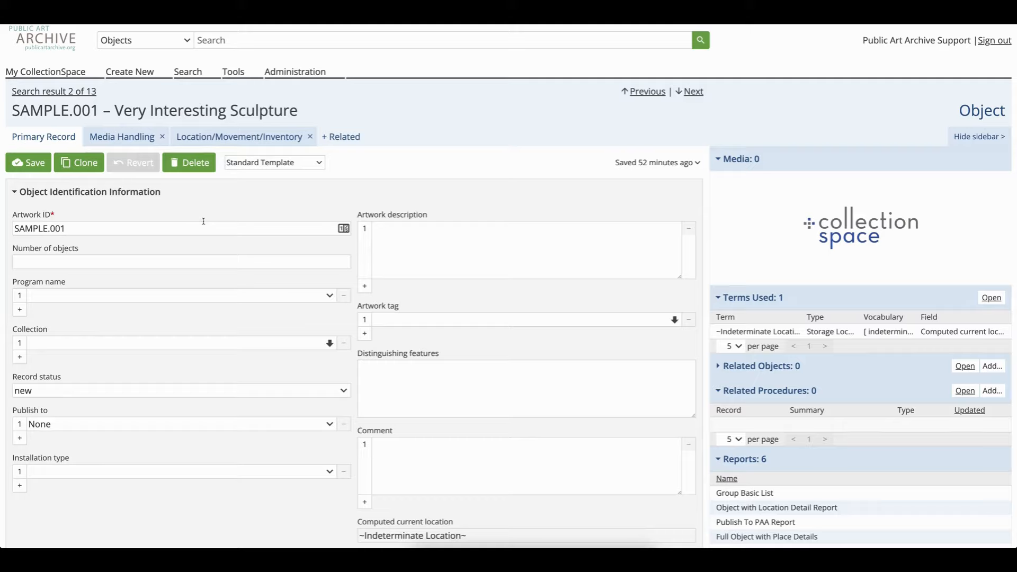
pyautogui.click(342, 136)
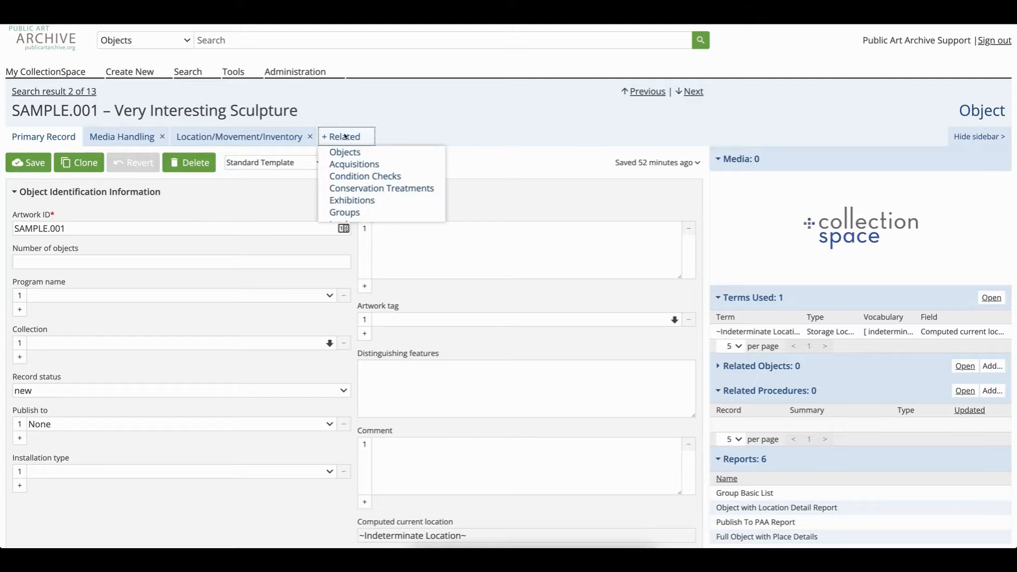
pyautogui.scroll(-2, 357, 191)
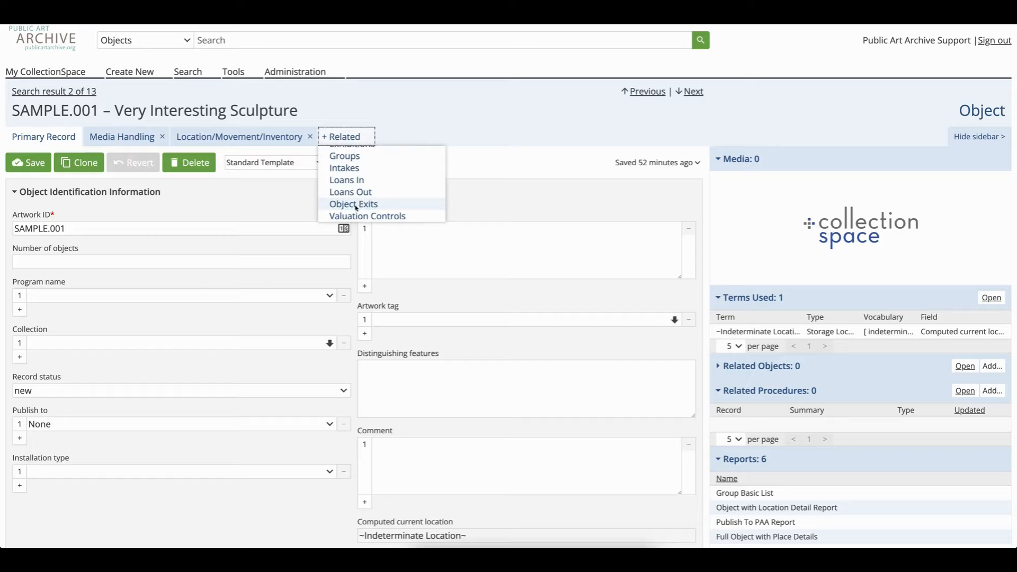
pyautogui.click(353, 204)
# Create a new related object exit with a generated Object Exit number
pyautogui.click(16, 163)
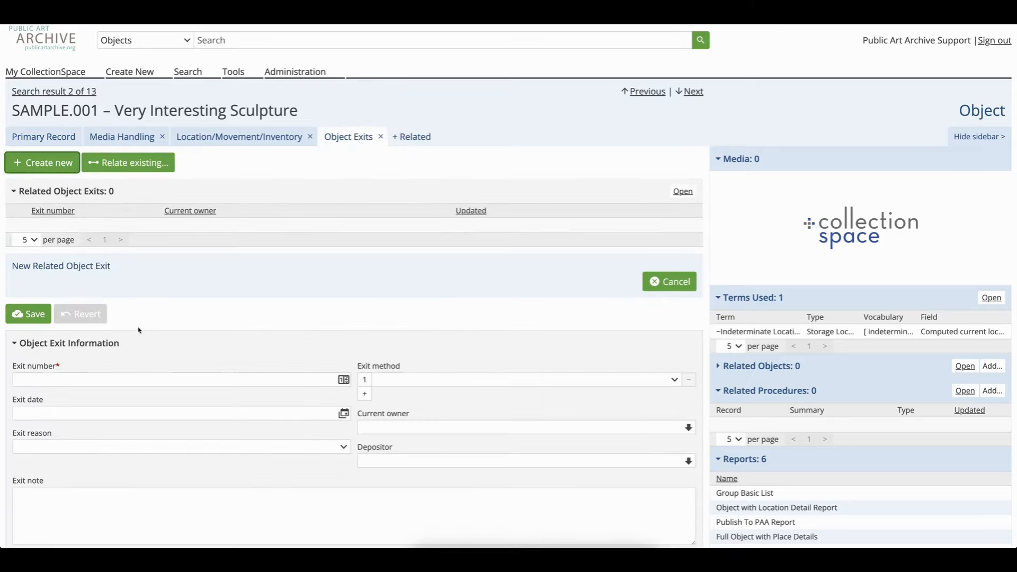
pyautogui.scroll(-2, 41, 307)
pyautogui.click(41, 306)
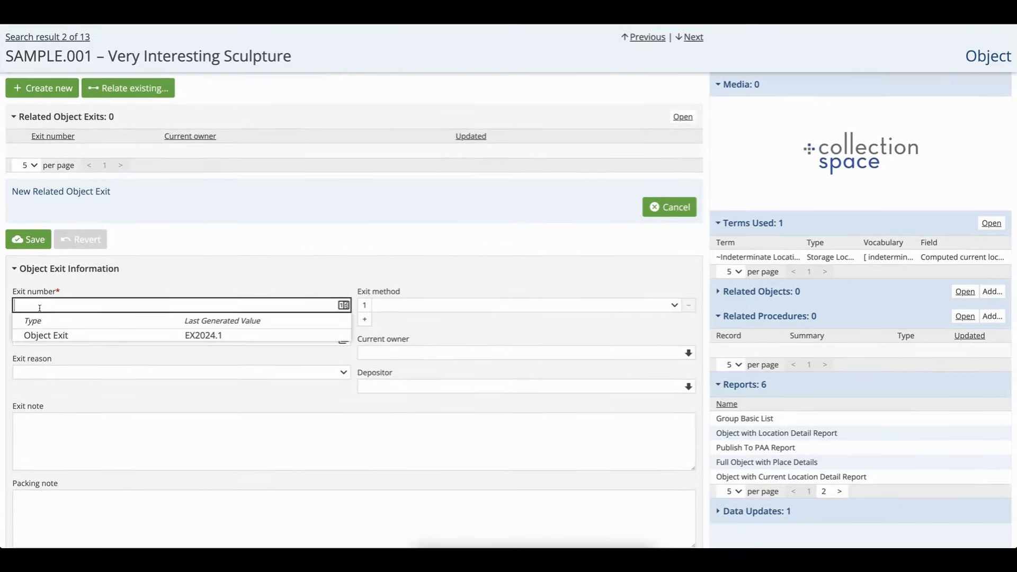
pyautogui.click(42, 336)
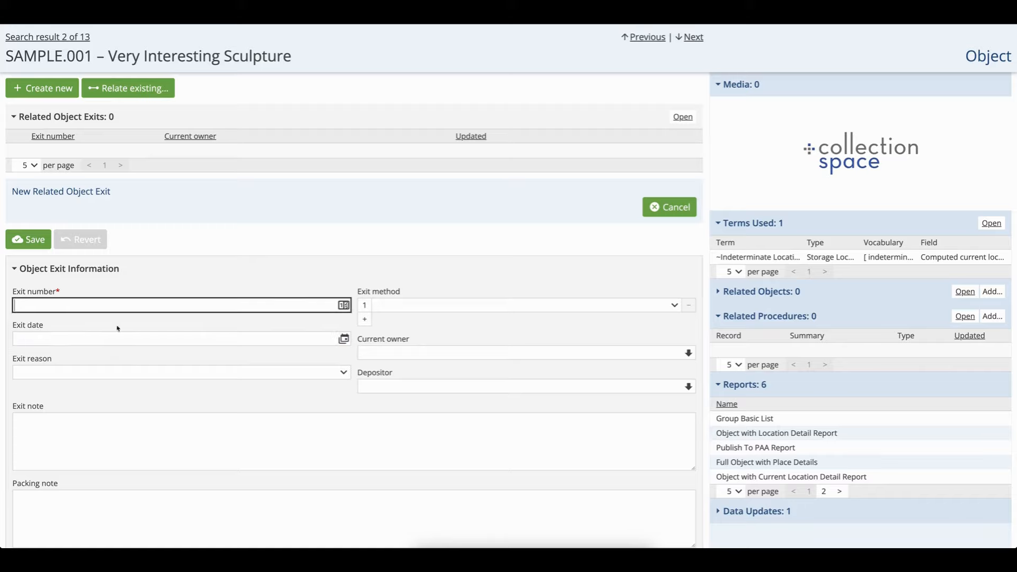
# Set the exit method to in person and the exit reason to deaccession
pyautogui.click(401, 309)
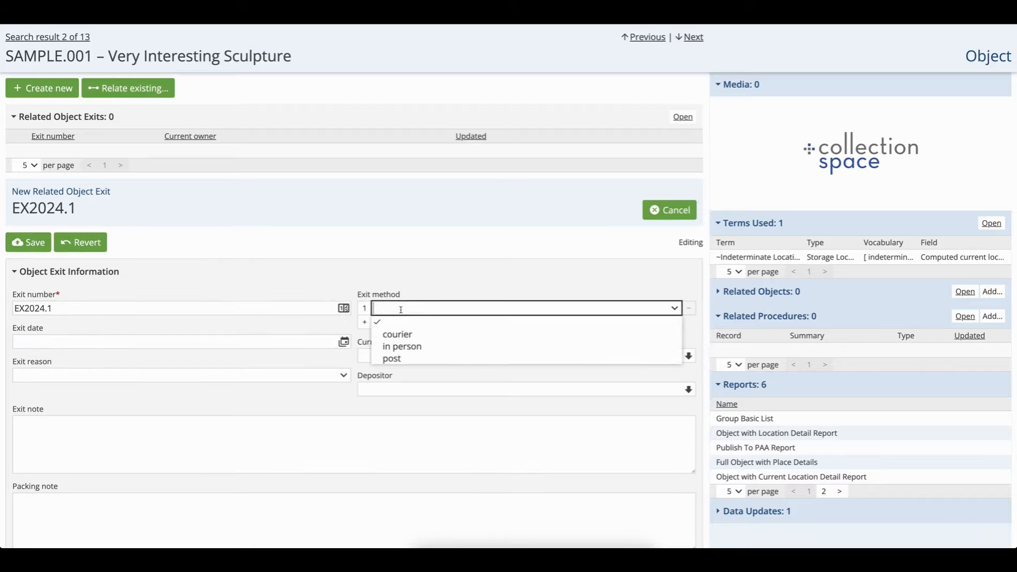
pyautogui.click(393, 347)
pyautogui.click(256, 377)
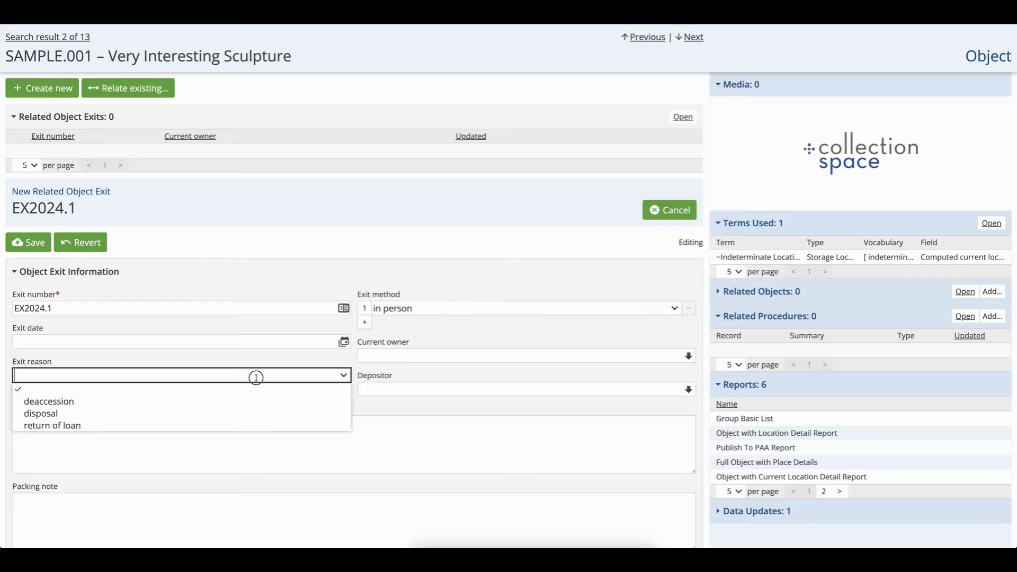
pyautogui.click(196, 402)
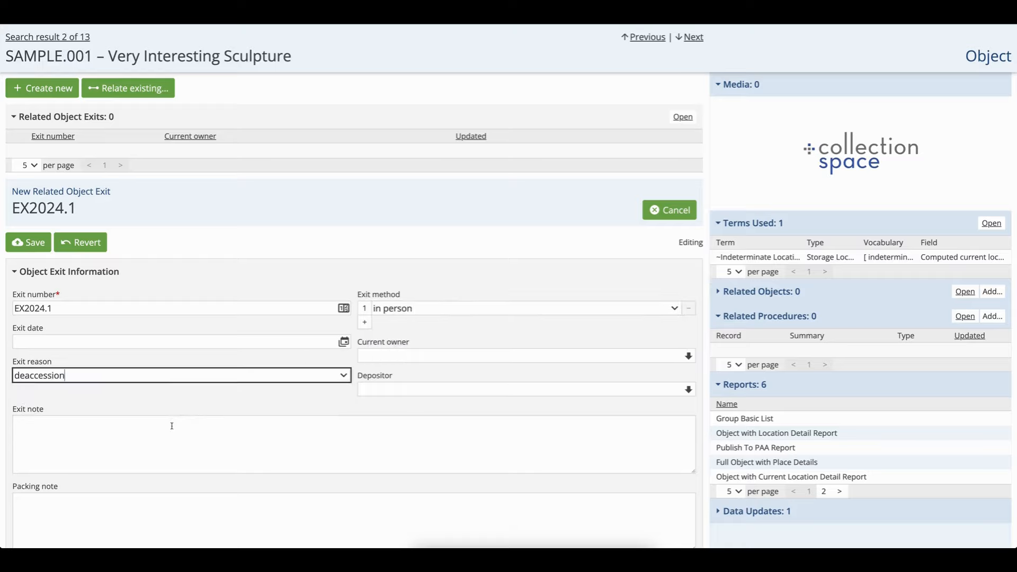
# Enter the exit note "destroyed at artist's request" and save the object exit
pyautogui.click(170, 433)
pyautogui.write('destroyed a')
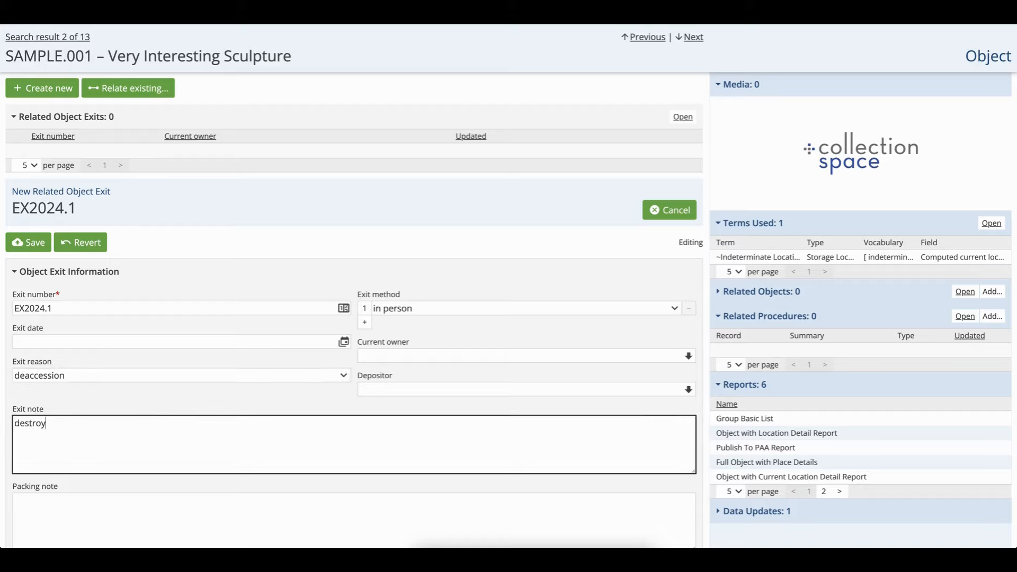
pyautogui.write("t artist's request")
pyautogui.click(32, 244)
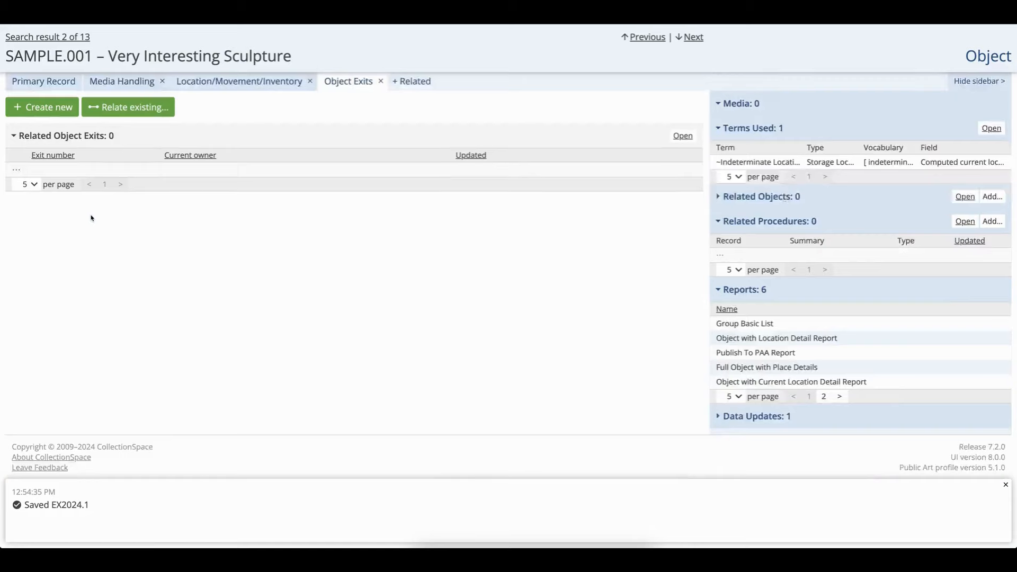
# Run an empty object search from the search page and open the Lake Nessy record
pyautogui.scroll(2, 218, 100)
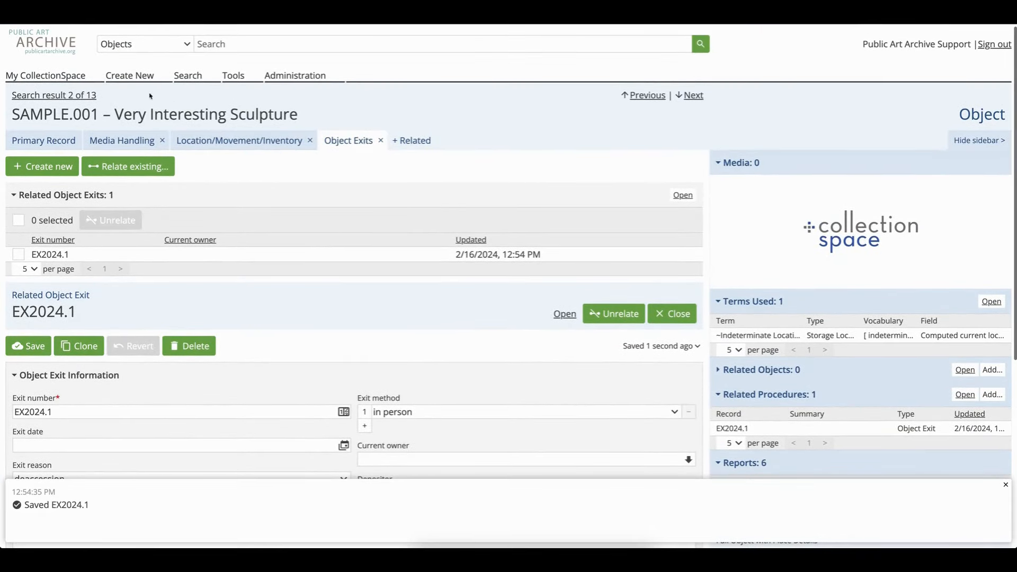
pyautogui.click(53, 49)
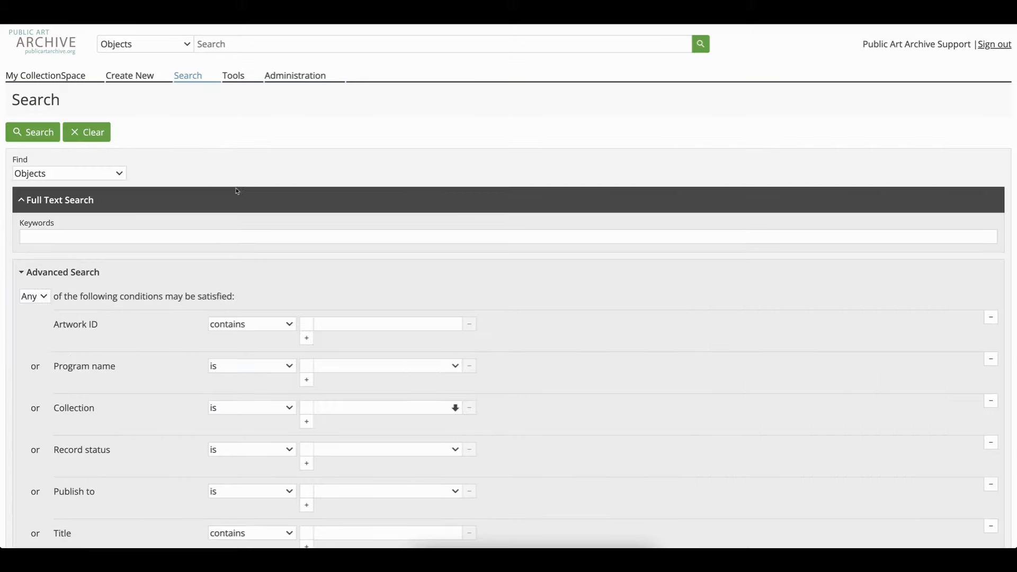
pyautogui.click(232, 44)
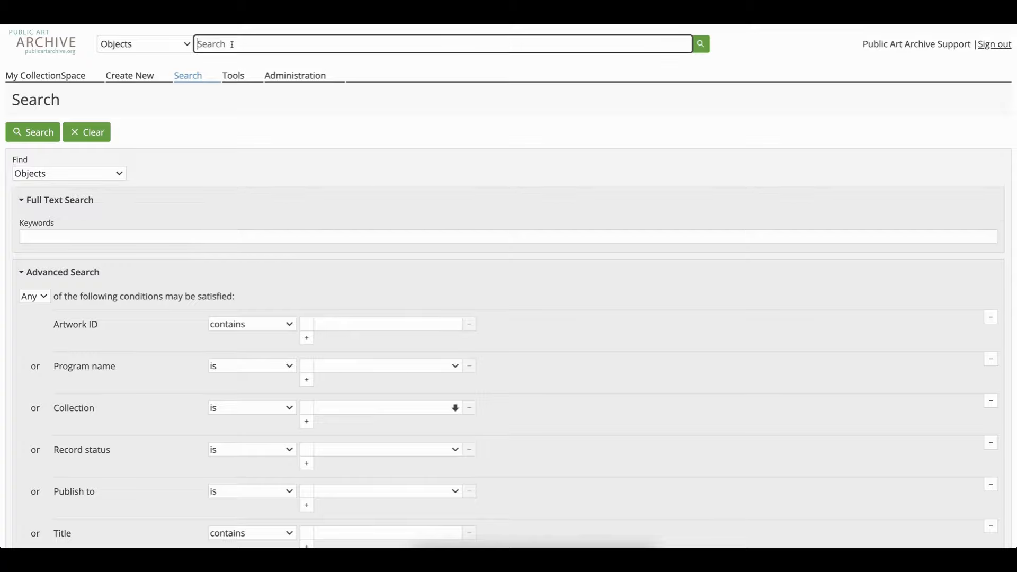
pyautogui.press('Return')
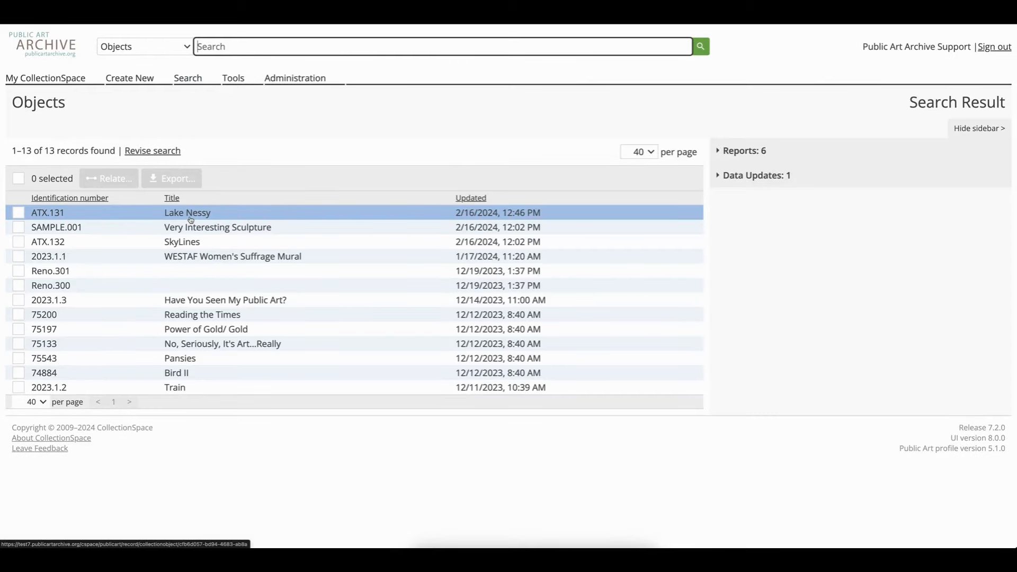
pyautogui.click(190, 218)
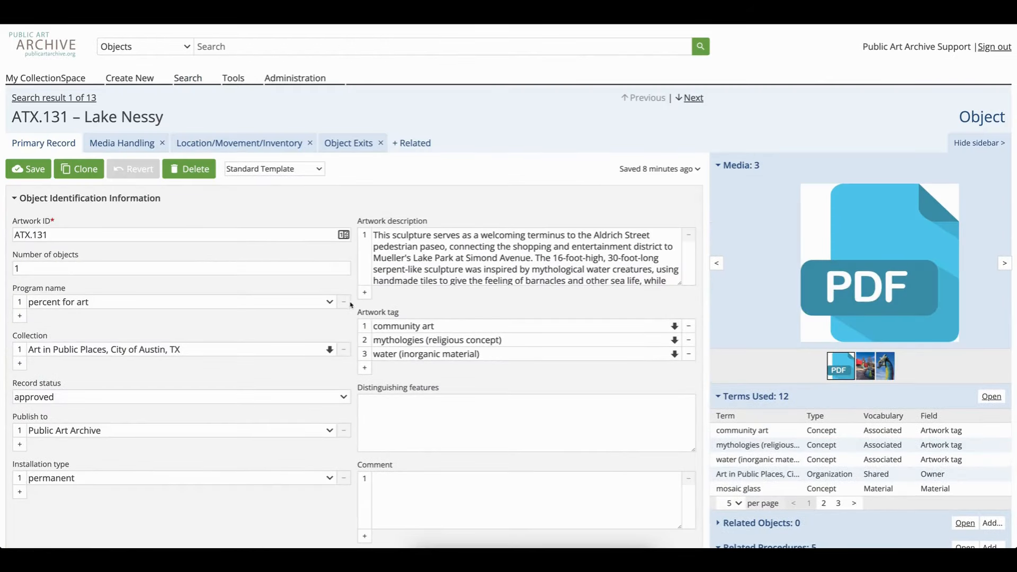
# Show the next media image and switch the Lake Nessy record to the Tombstone Template
pyautogui.click(1004, 264)
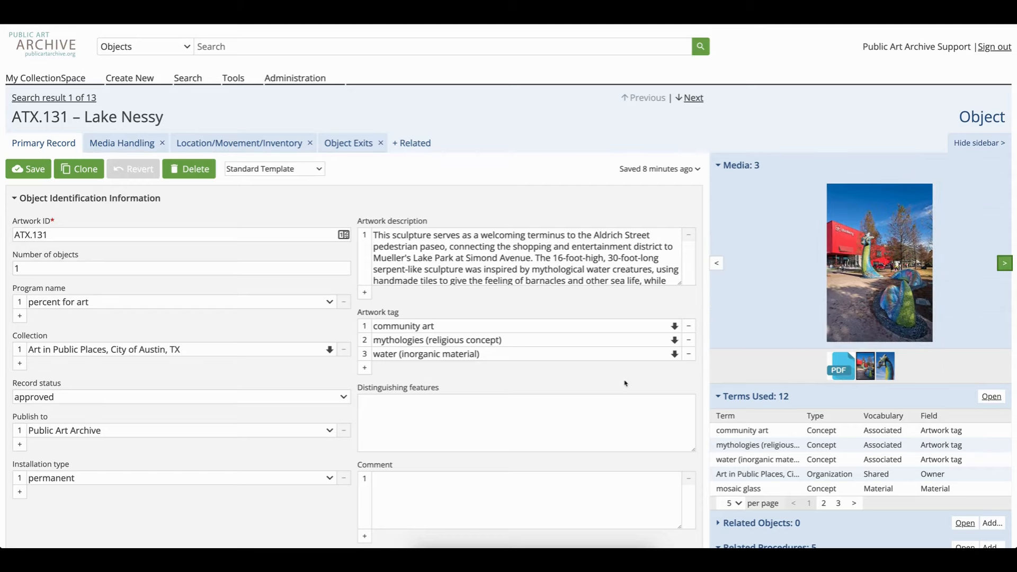
pyautogui.scroll(-1, 625, 383)
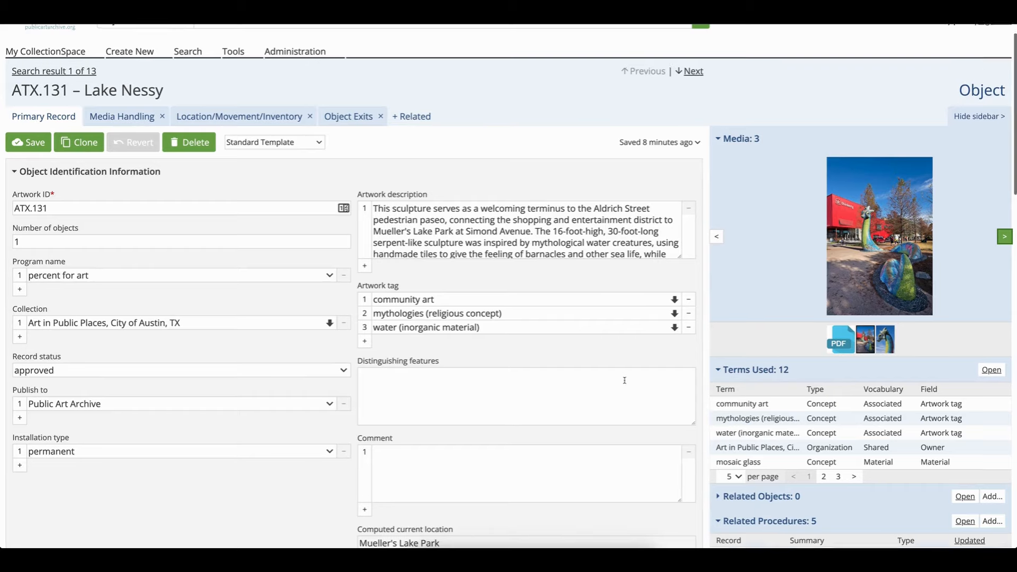
pyautogui.scroll(1, 625, 380)
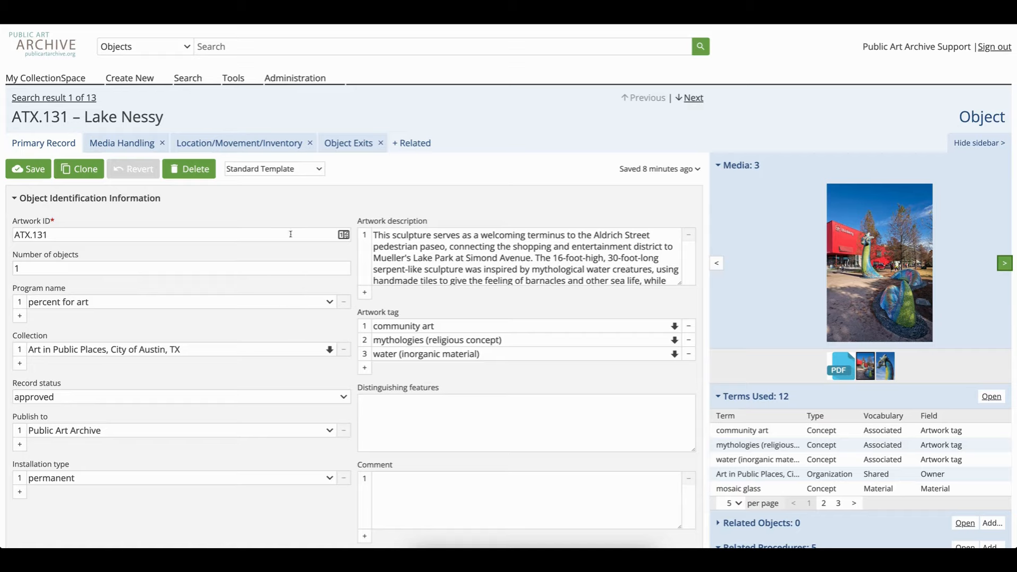
pyautogui.click(319, 169)
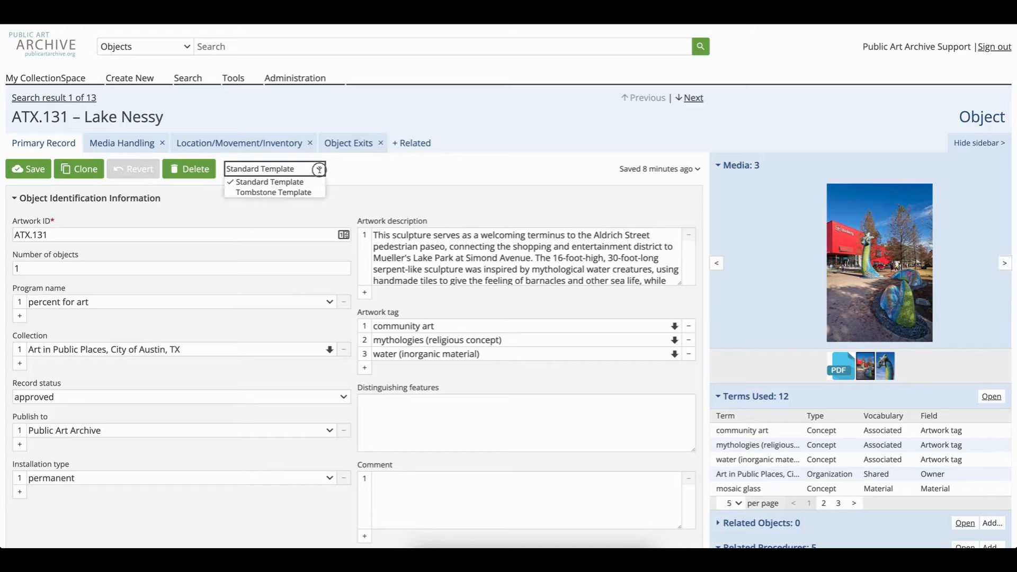
pyautogui.click(292, 194)
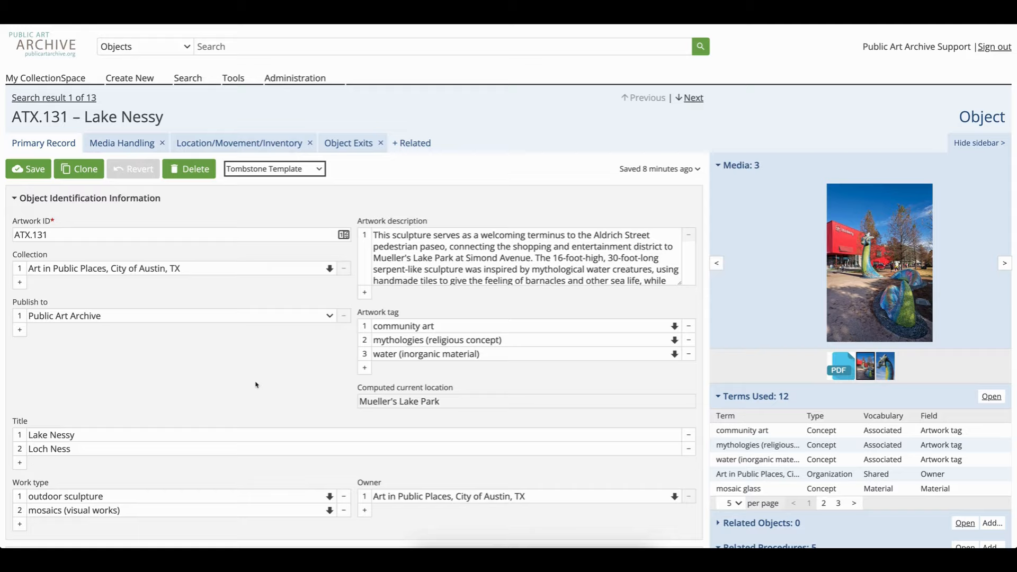
# Scroll through the Tombstone Template fields and highlight the Publish to field
pyautogui.scroll(-3, 255, 385)
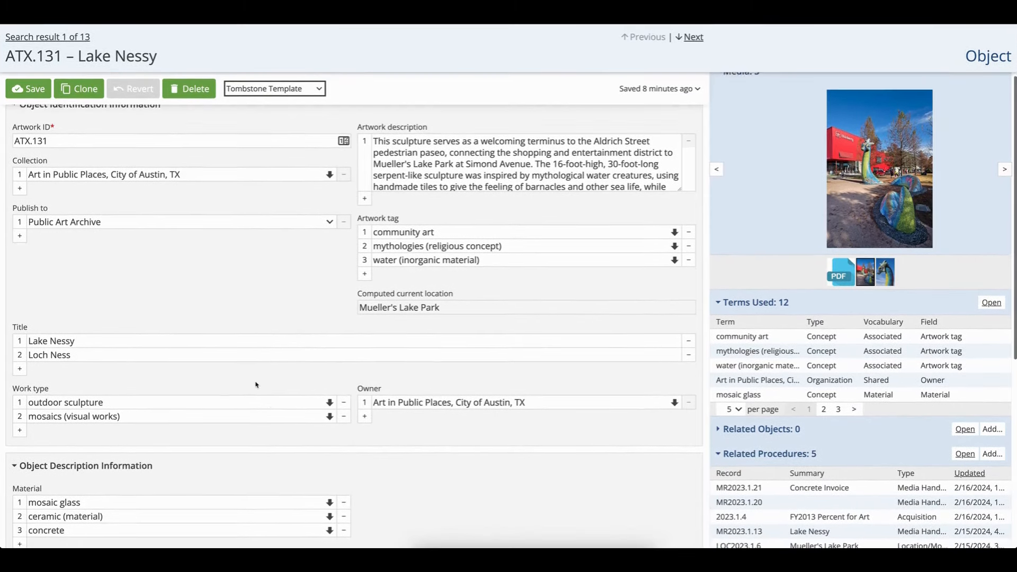
pyautogui.scroll(-3, 256, 385)
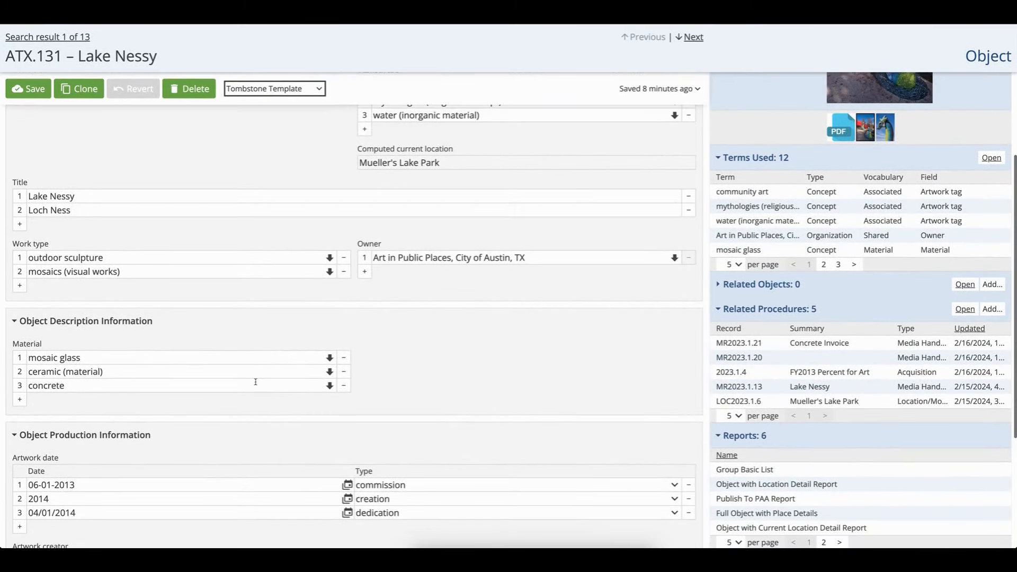
pyautogui.scroll(3, 256, 383)
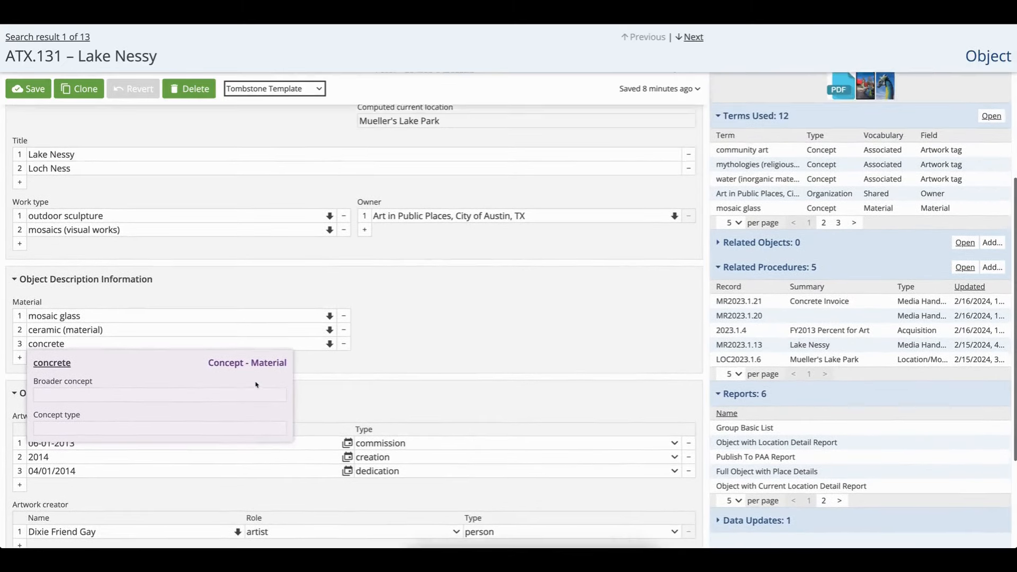
pyautogui.scroll(3, 256, 385)
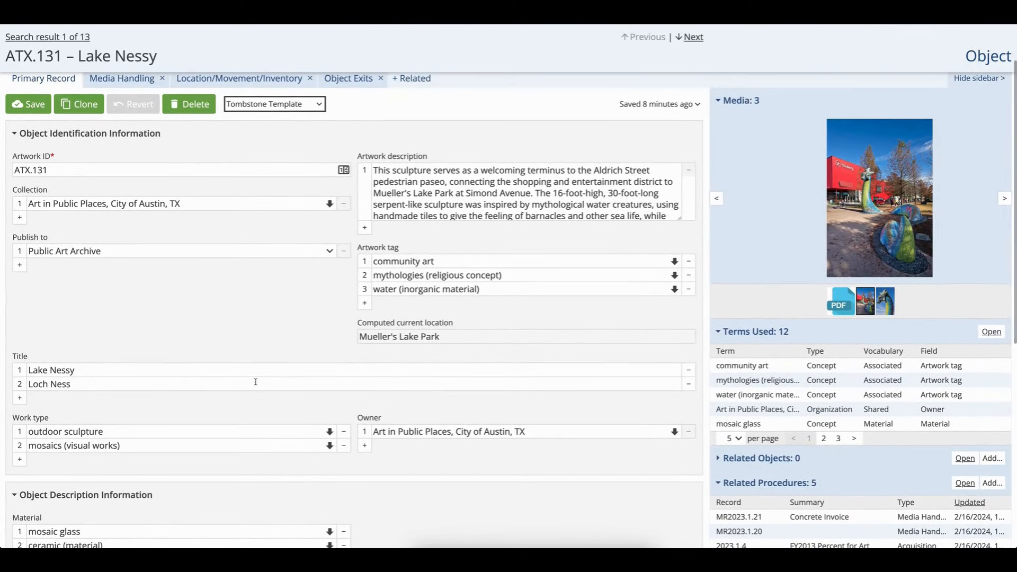
pyautogui.scroll(1, 256, 381)
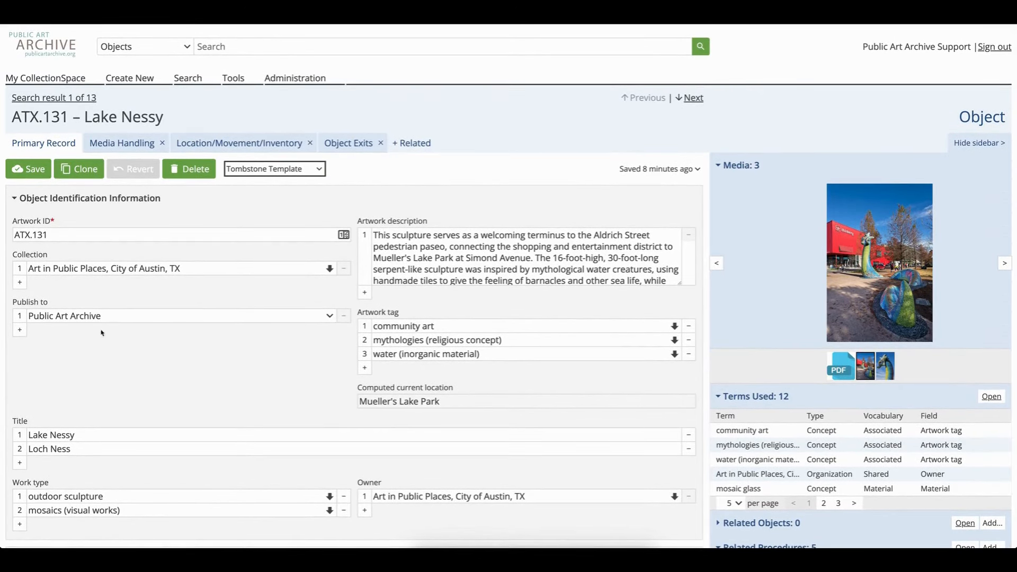
pyautogui.moveTo(11, 302); pyautogui.dragTo(50, 306)
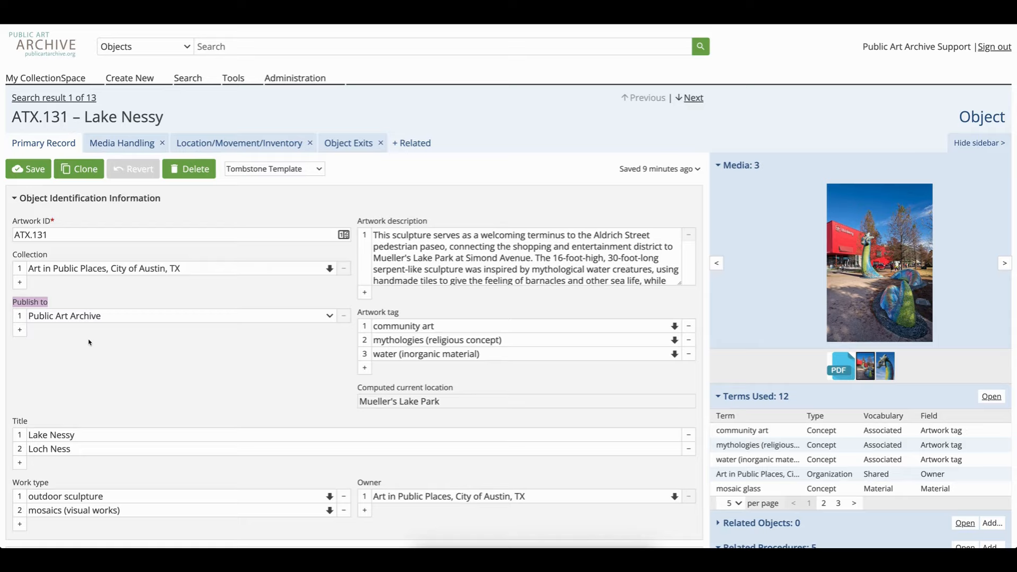
# Search all objects again and open the SkyLines record
pyautogui.click(212, 47)
pyautogui.press('Return')
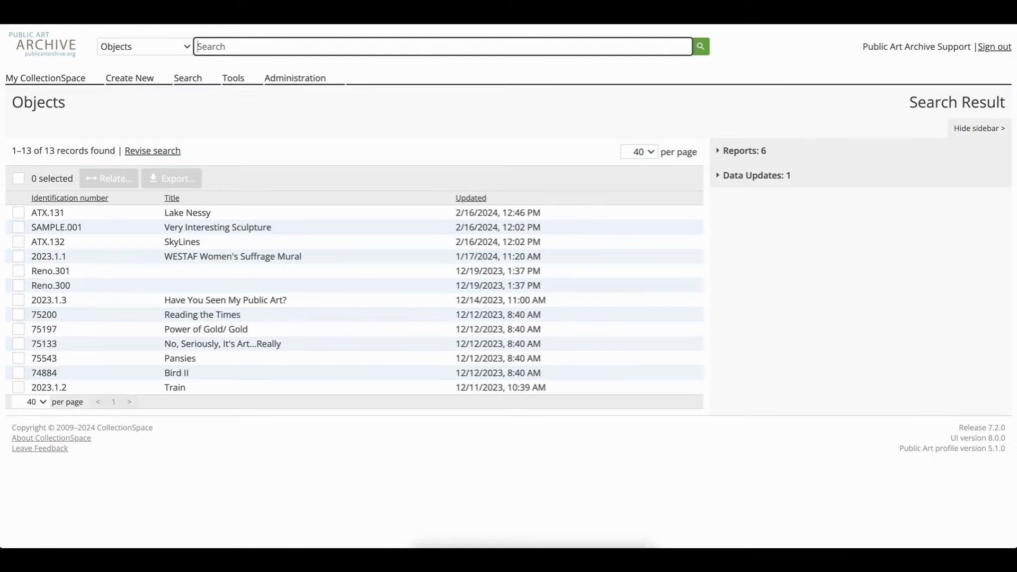
pyautogui.click(197, 244)
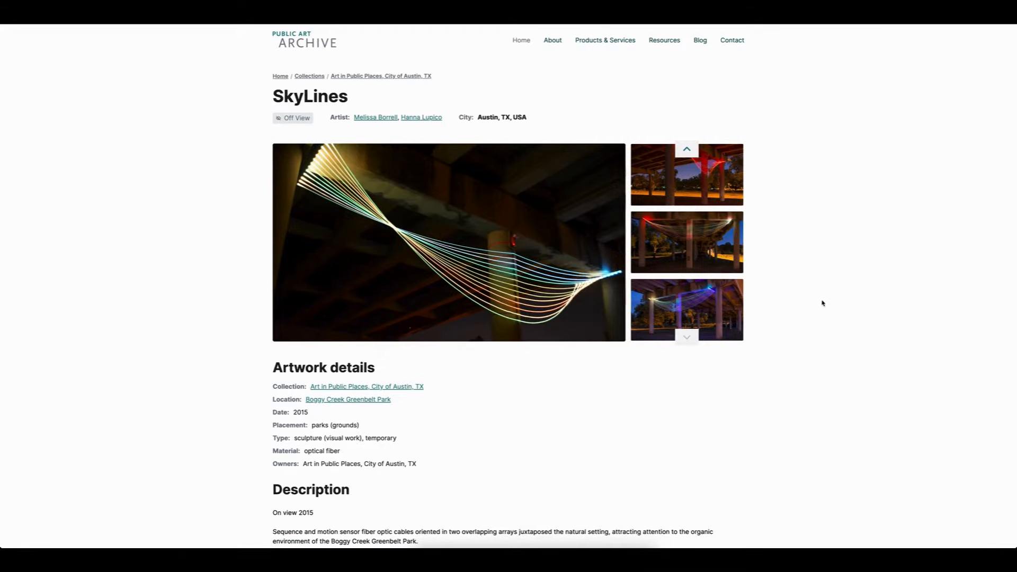
# Scroll through the published SkyLines artwork page to review its details, description and map
pyautogui.scroll(-5, 822, 303)
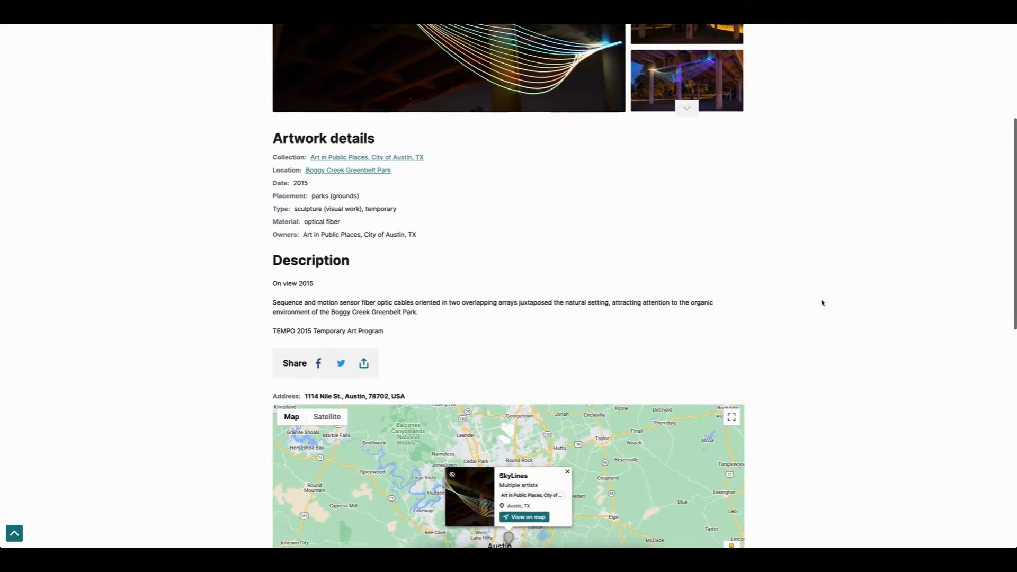
pyautogui.scroll(-2, 822, 303)
pyautogui.scroll(2, 822, 303)
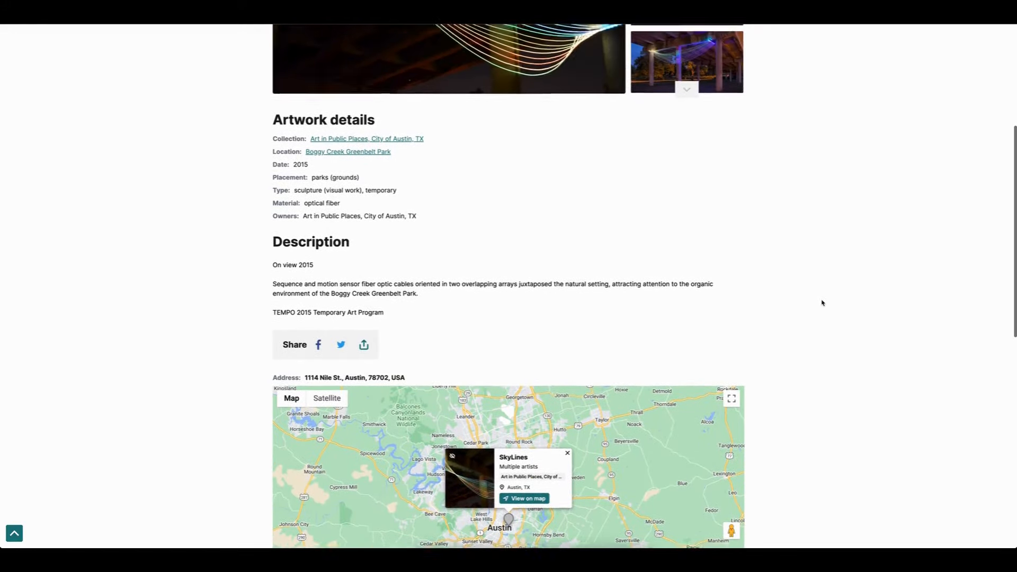
pyautogui.scroll(4, 822, 303)
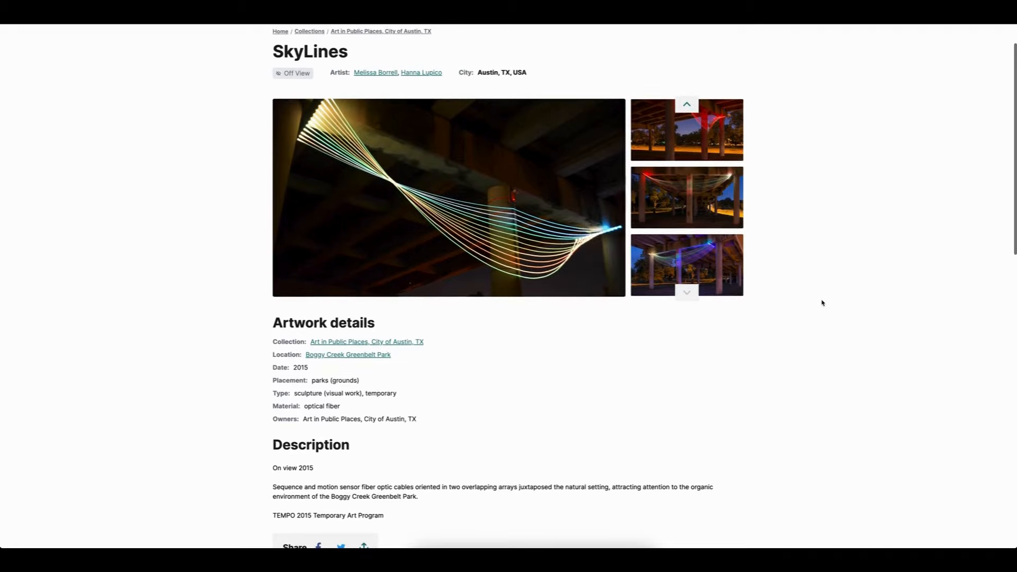
pyautogui.scroll(1, 823, 303)
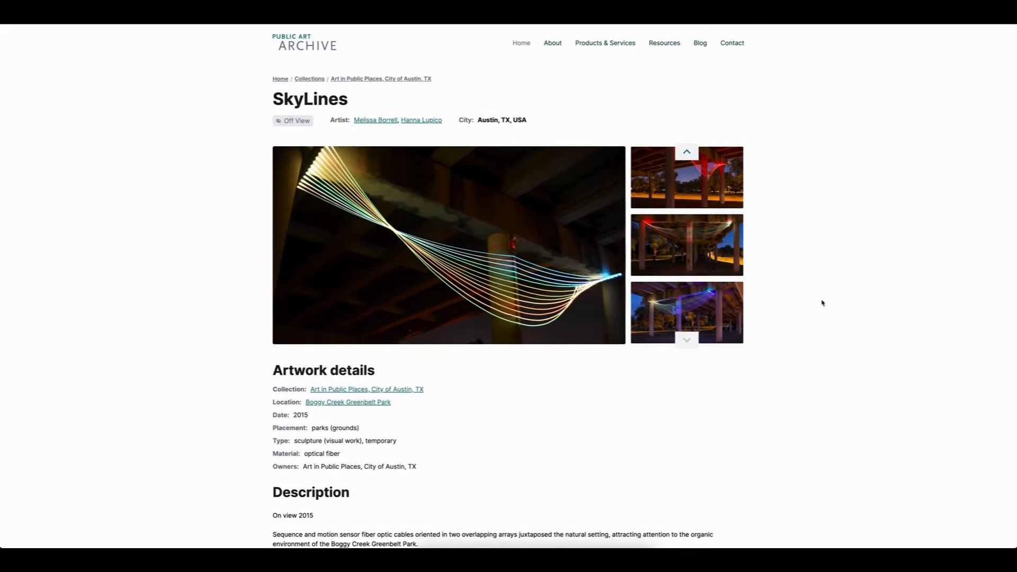